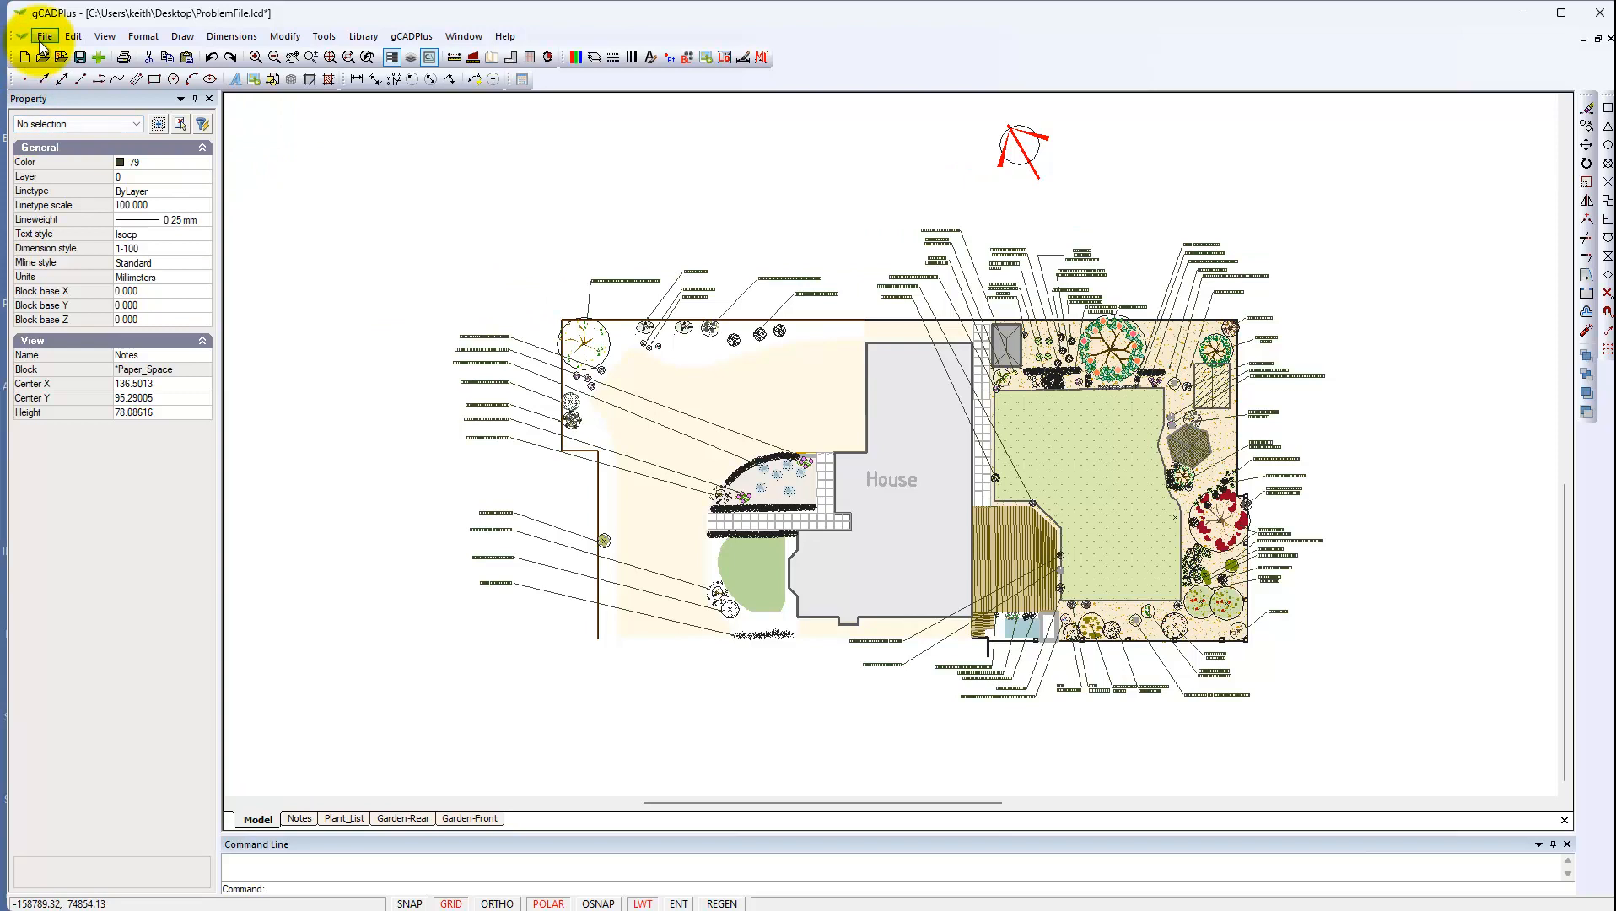
Step: Check the size of the drawing file
click(74, 141)
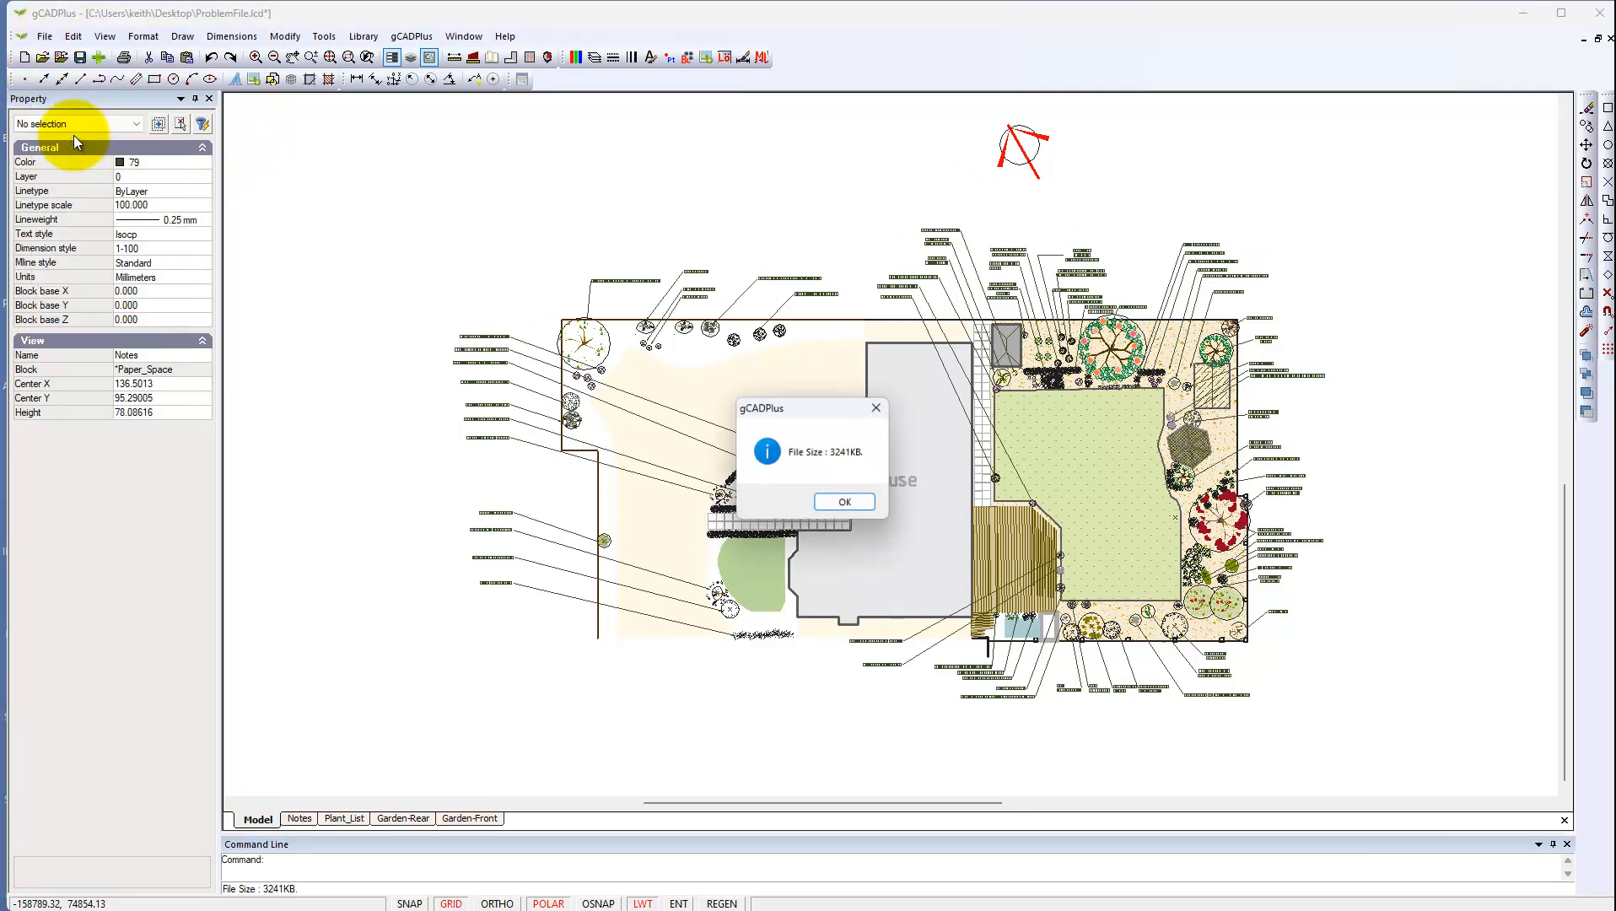
click(846, 502)
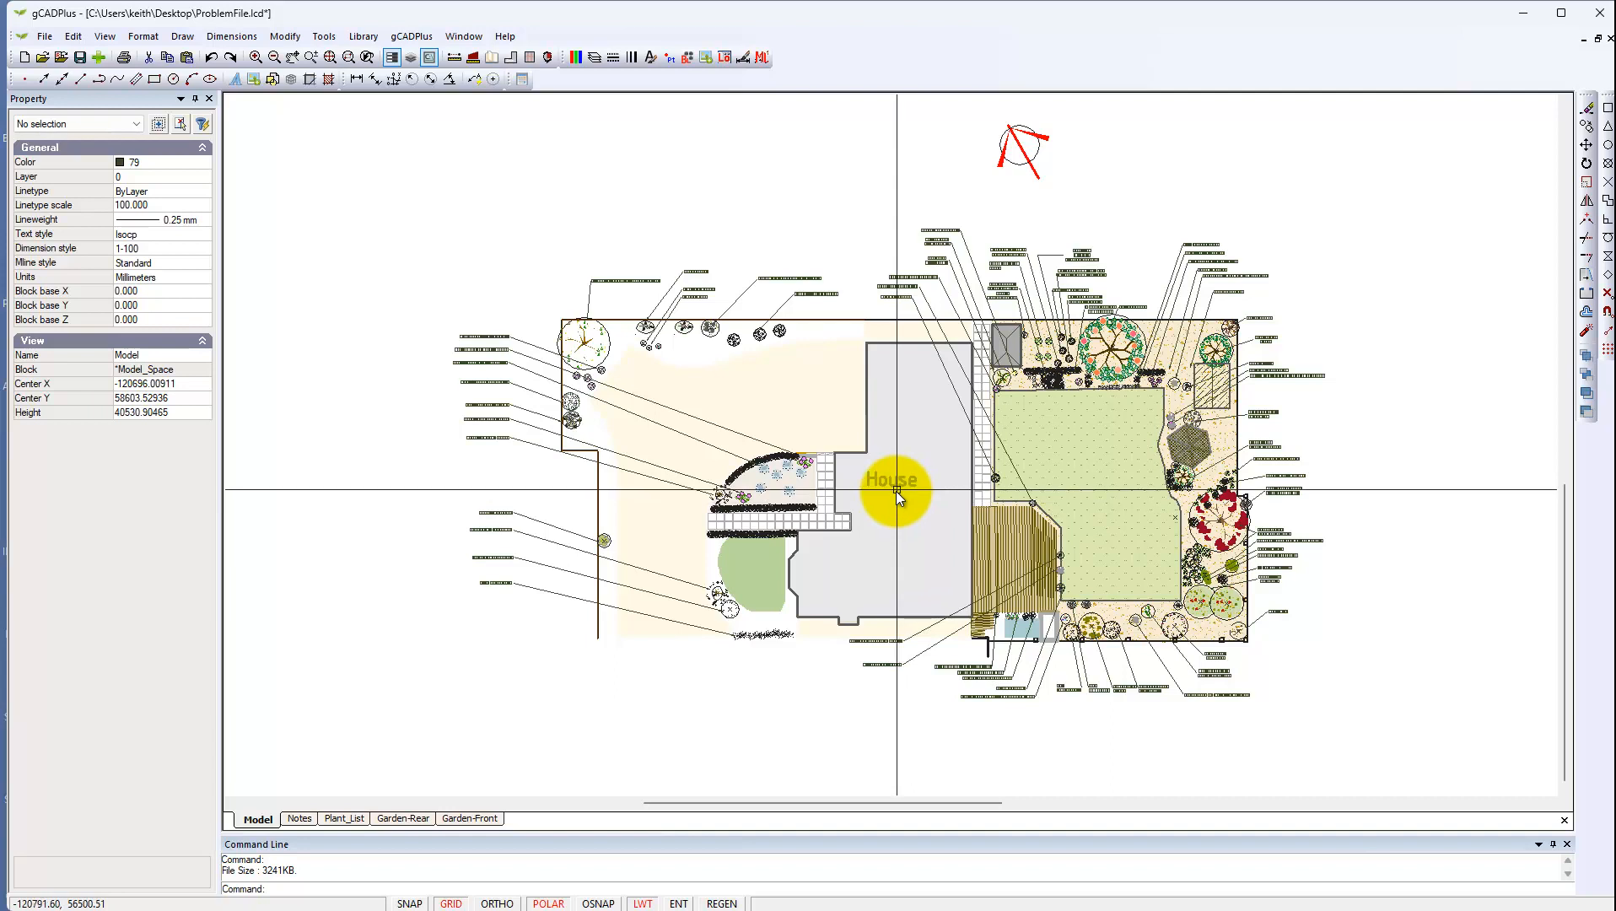
Step: Select the two stray text objects far to the right of the plan, review their contents, and erase them
scroll(898, 489, down, 4)
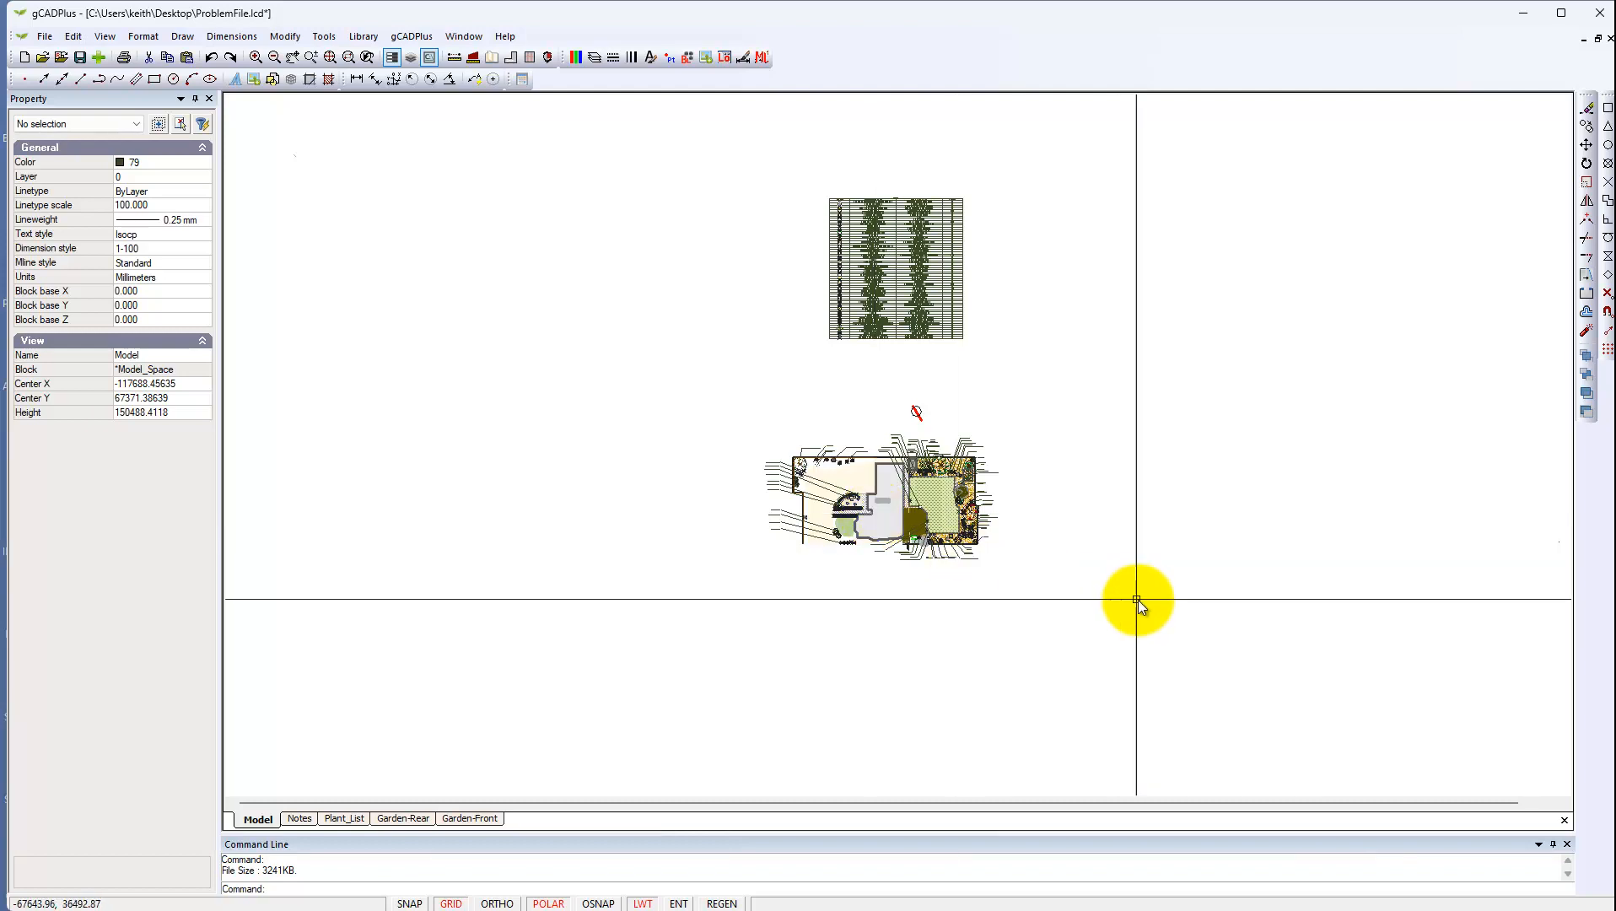
scroll(1208, 535, down, 1)
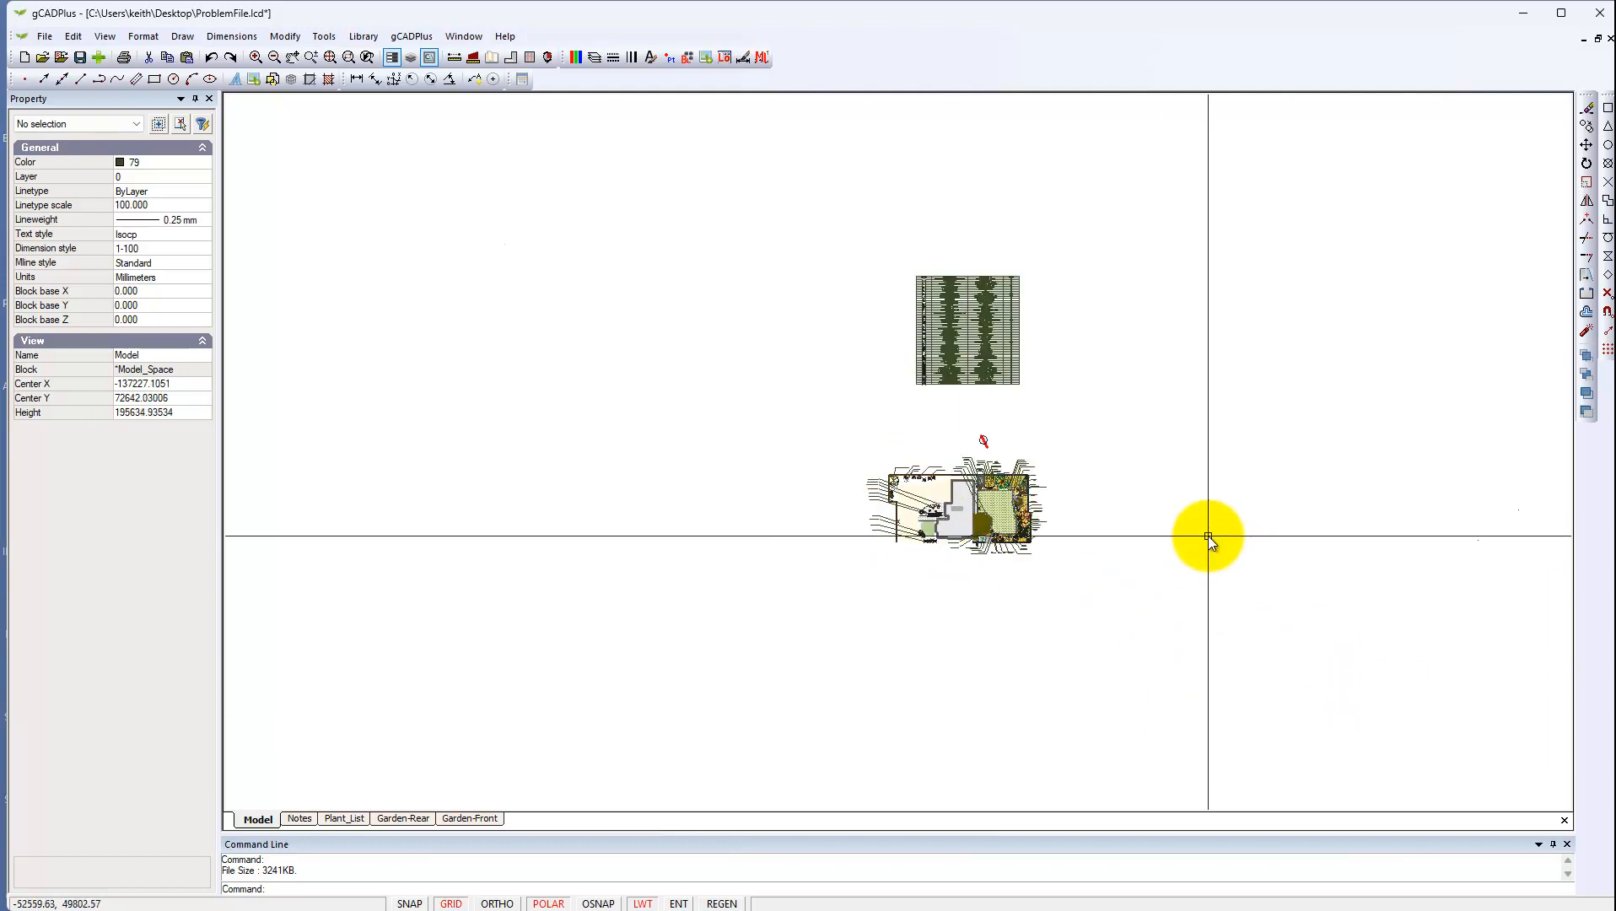
middle_drag(1208, 536, 1100, 553)
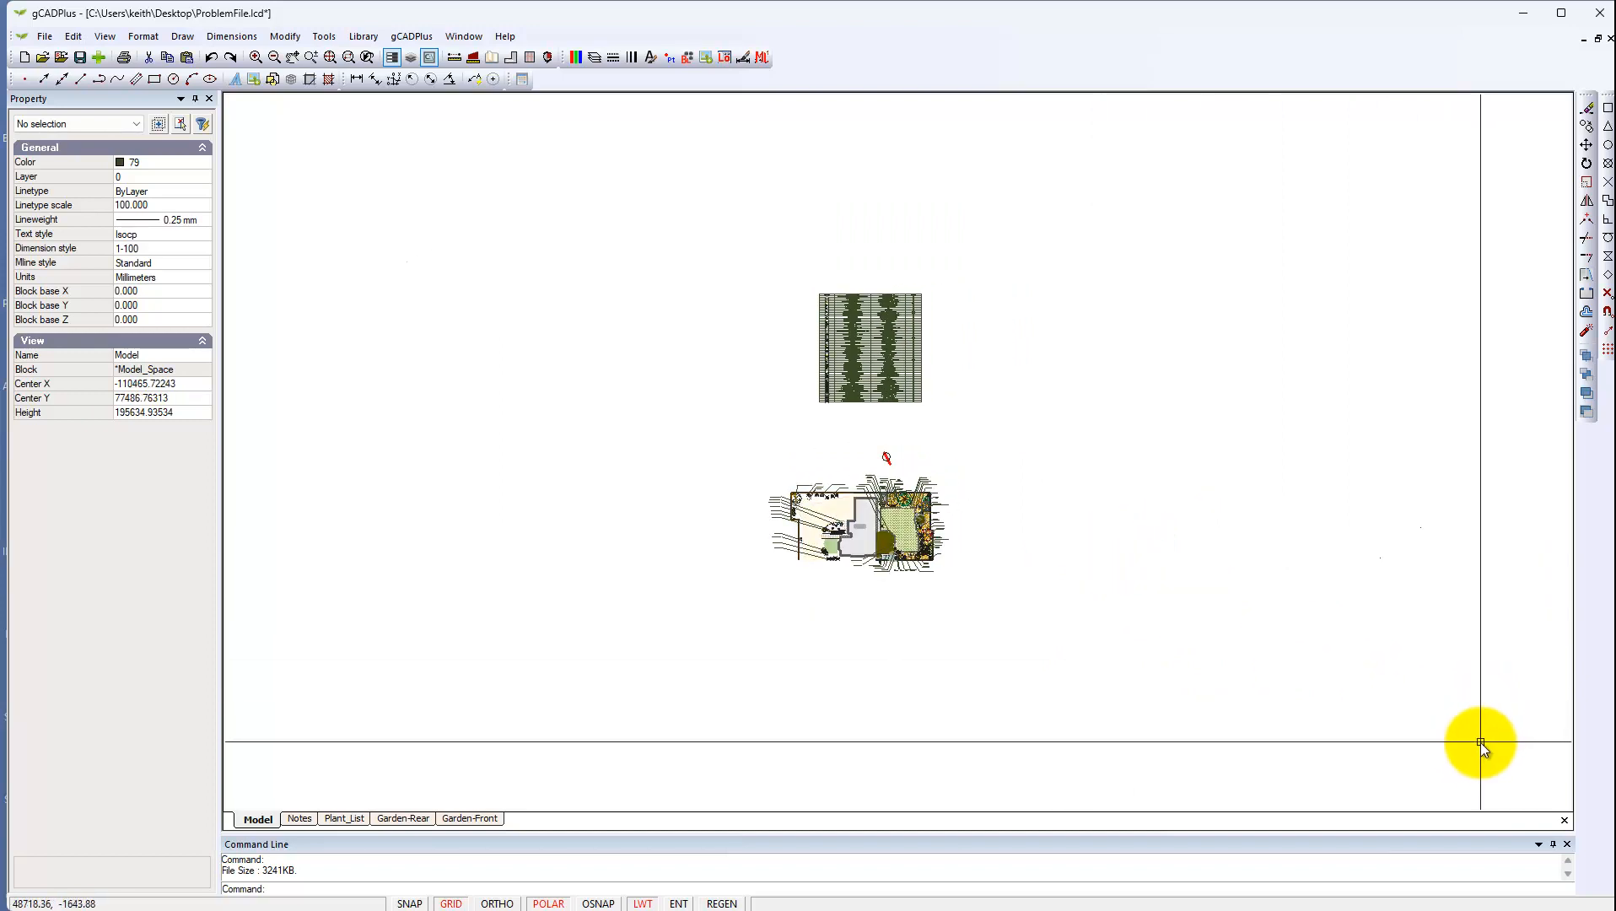
click(1499, 757)
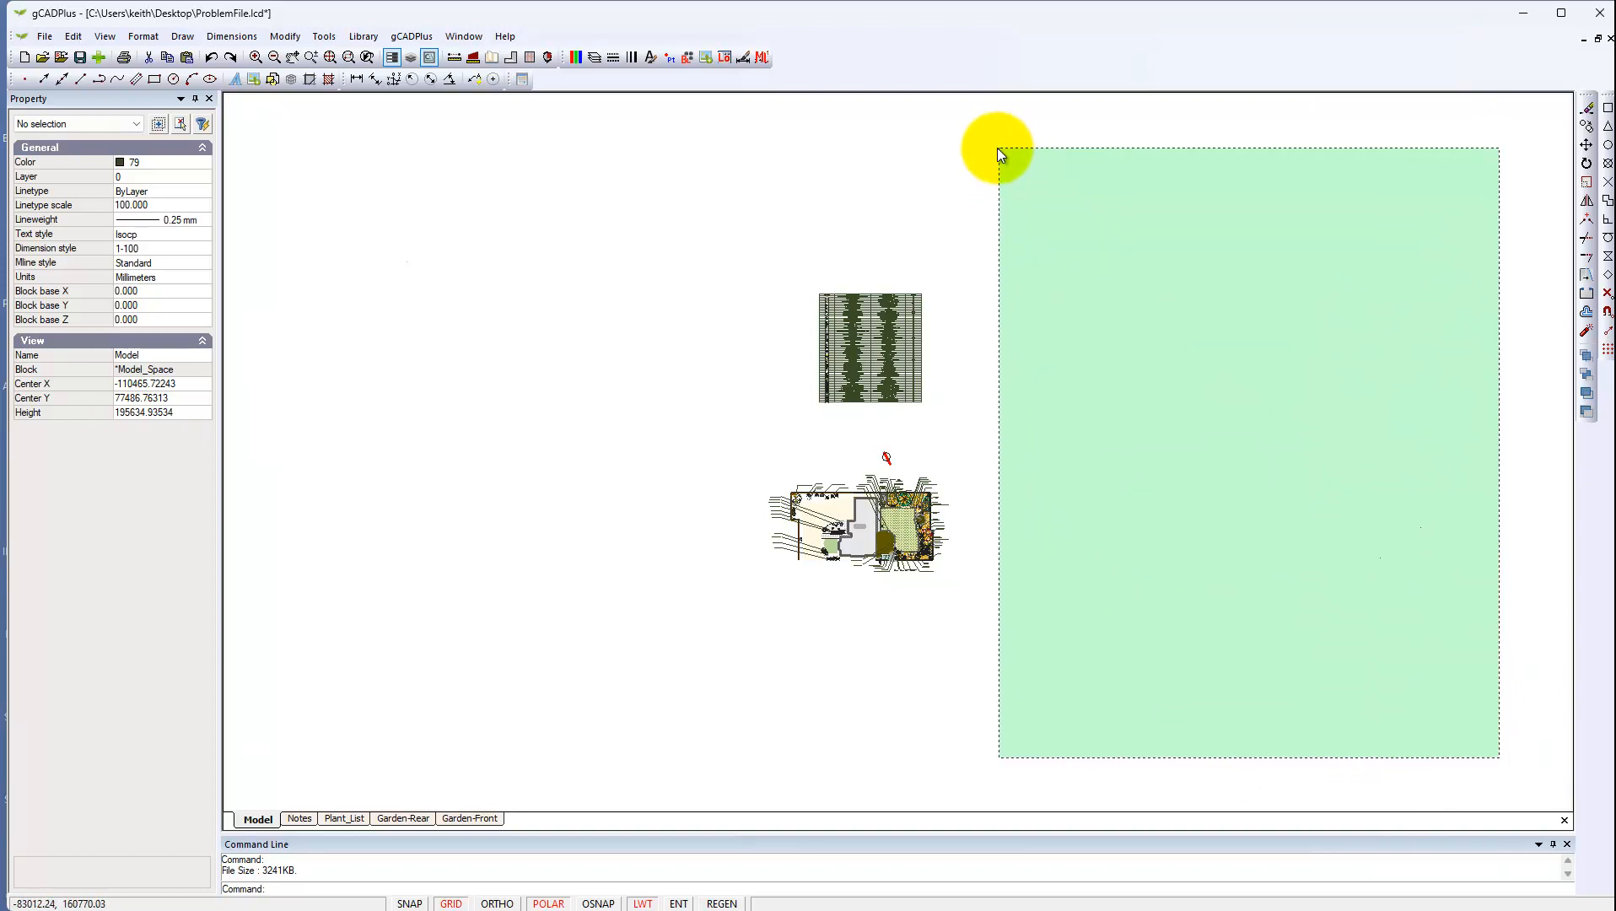
click(1004, 150)
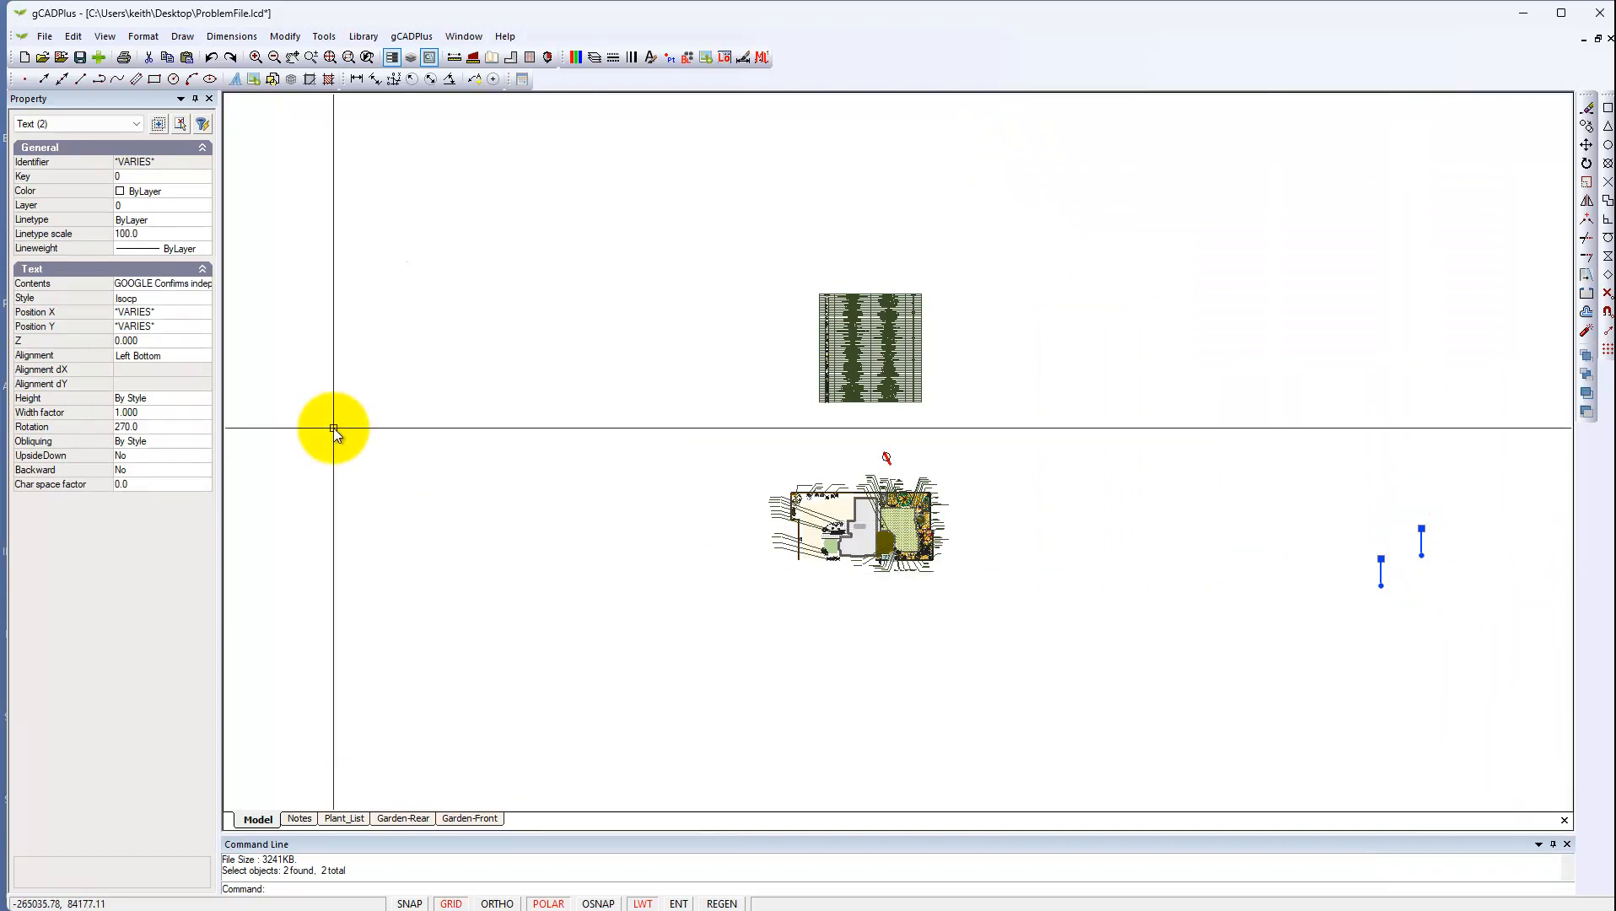
click(189, 287)
click(191, 284)
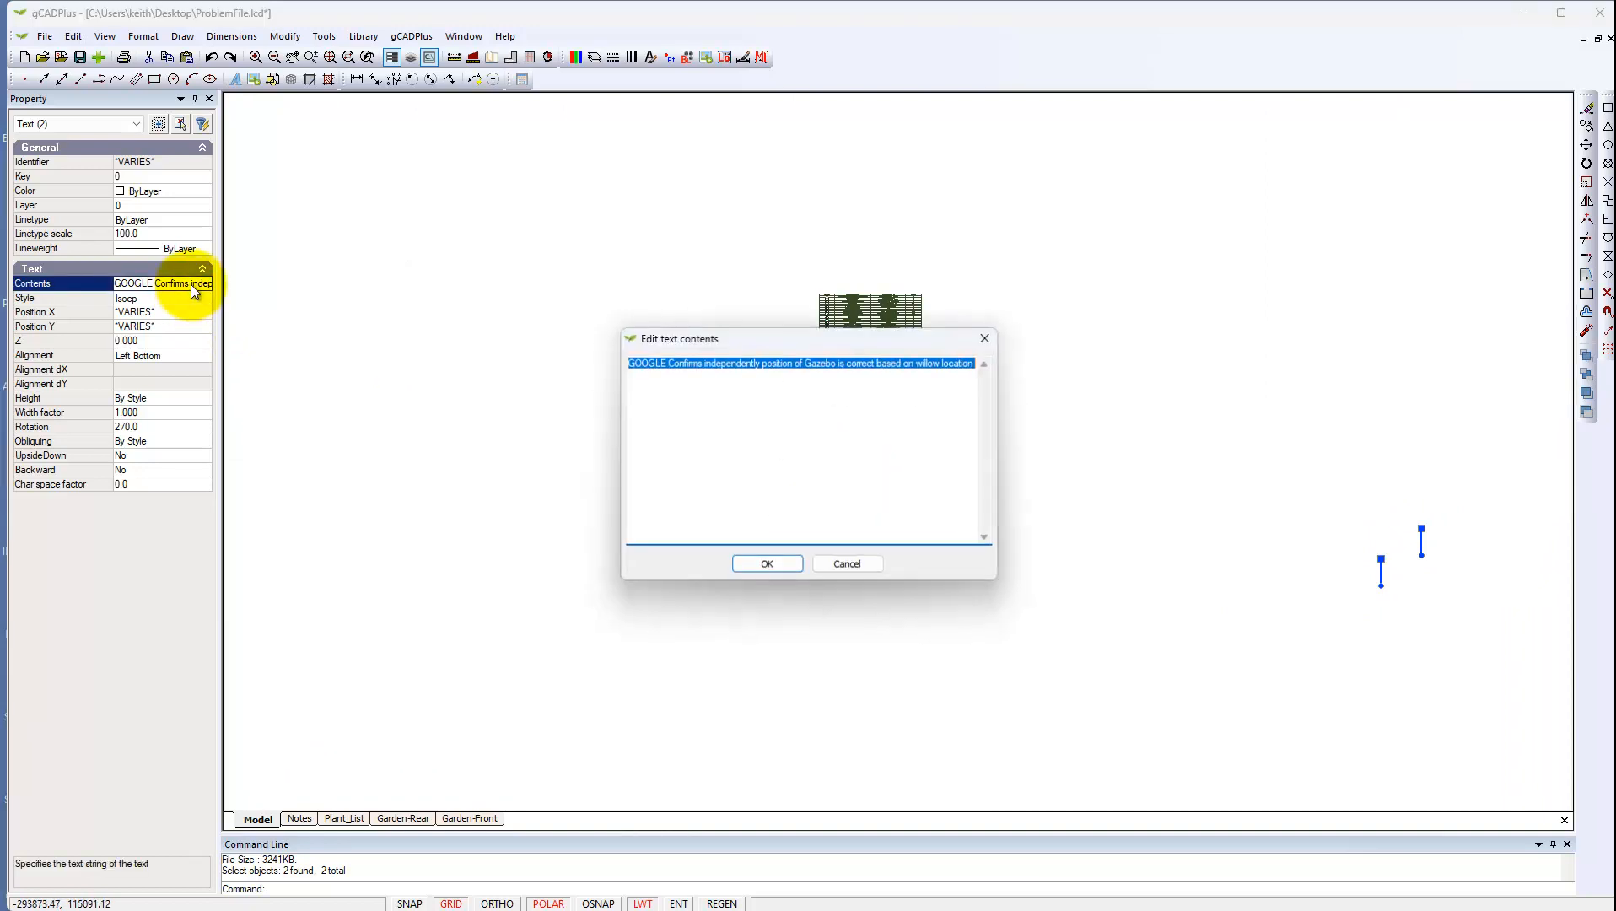
click(838, 365)
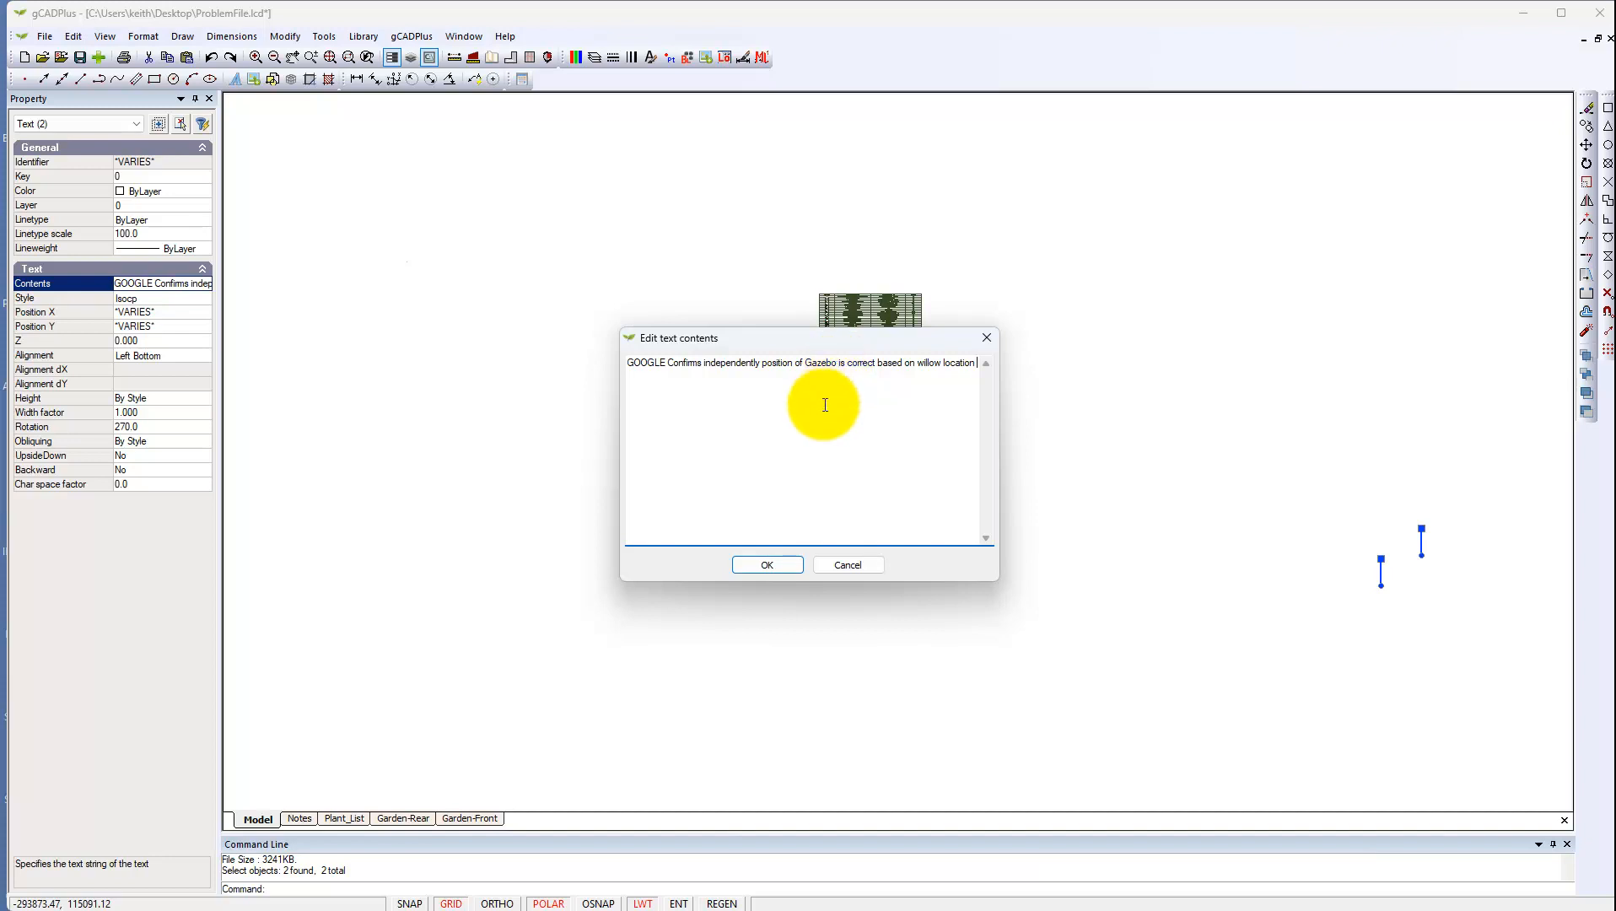
click(988, 339)
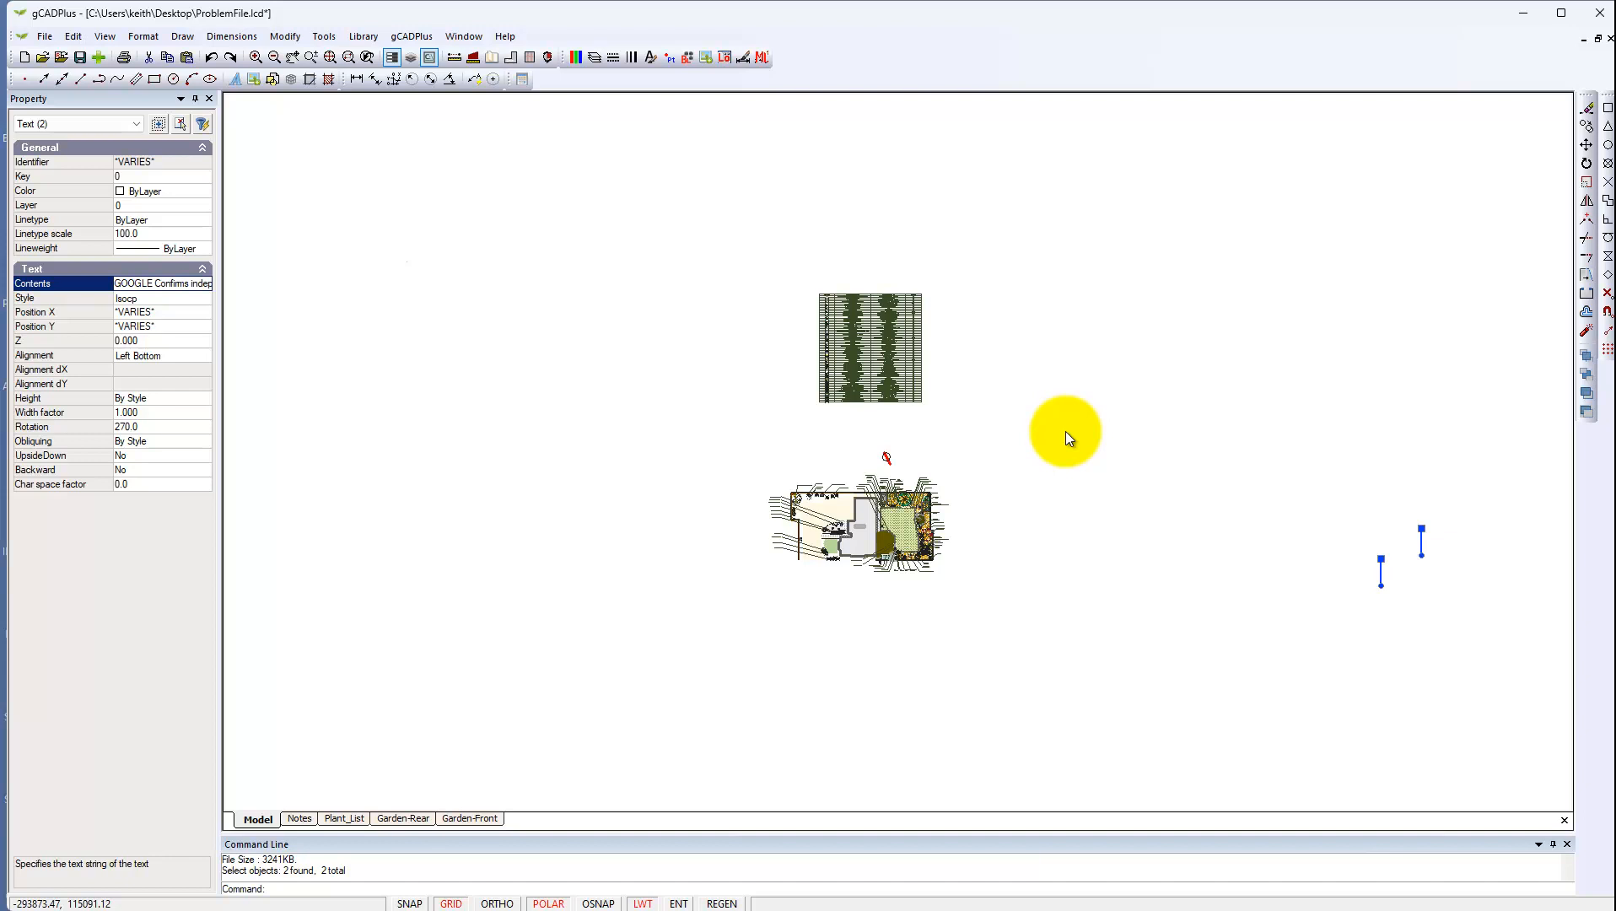
right_click(1073, 431)
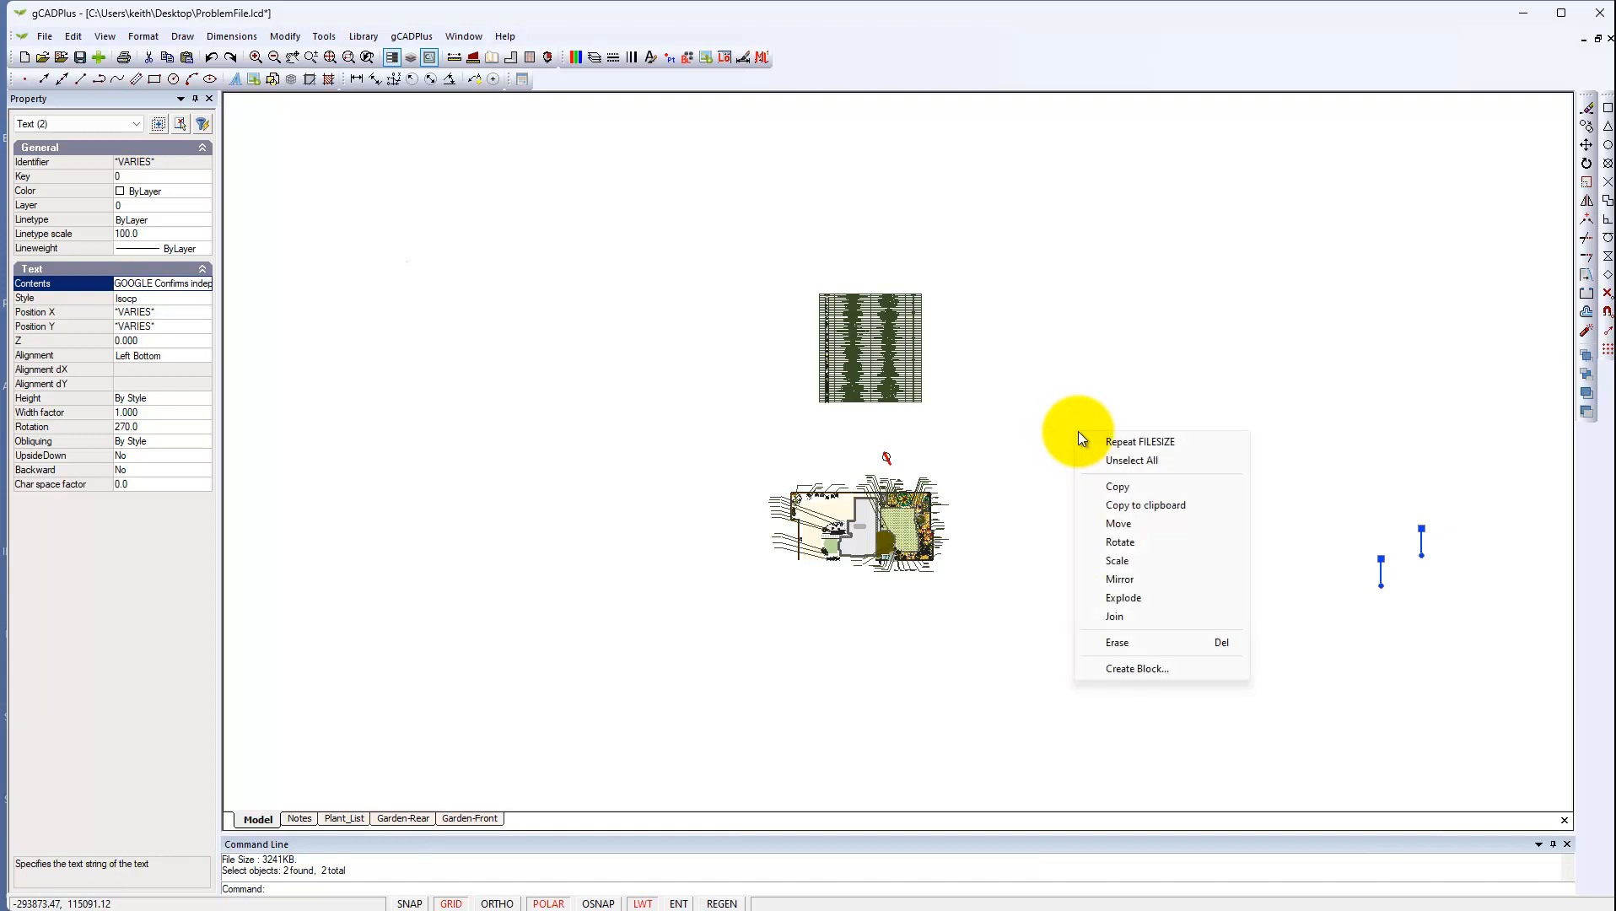
click(1117, 643)
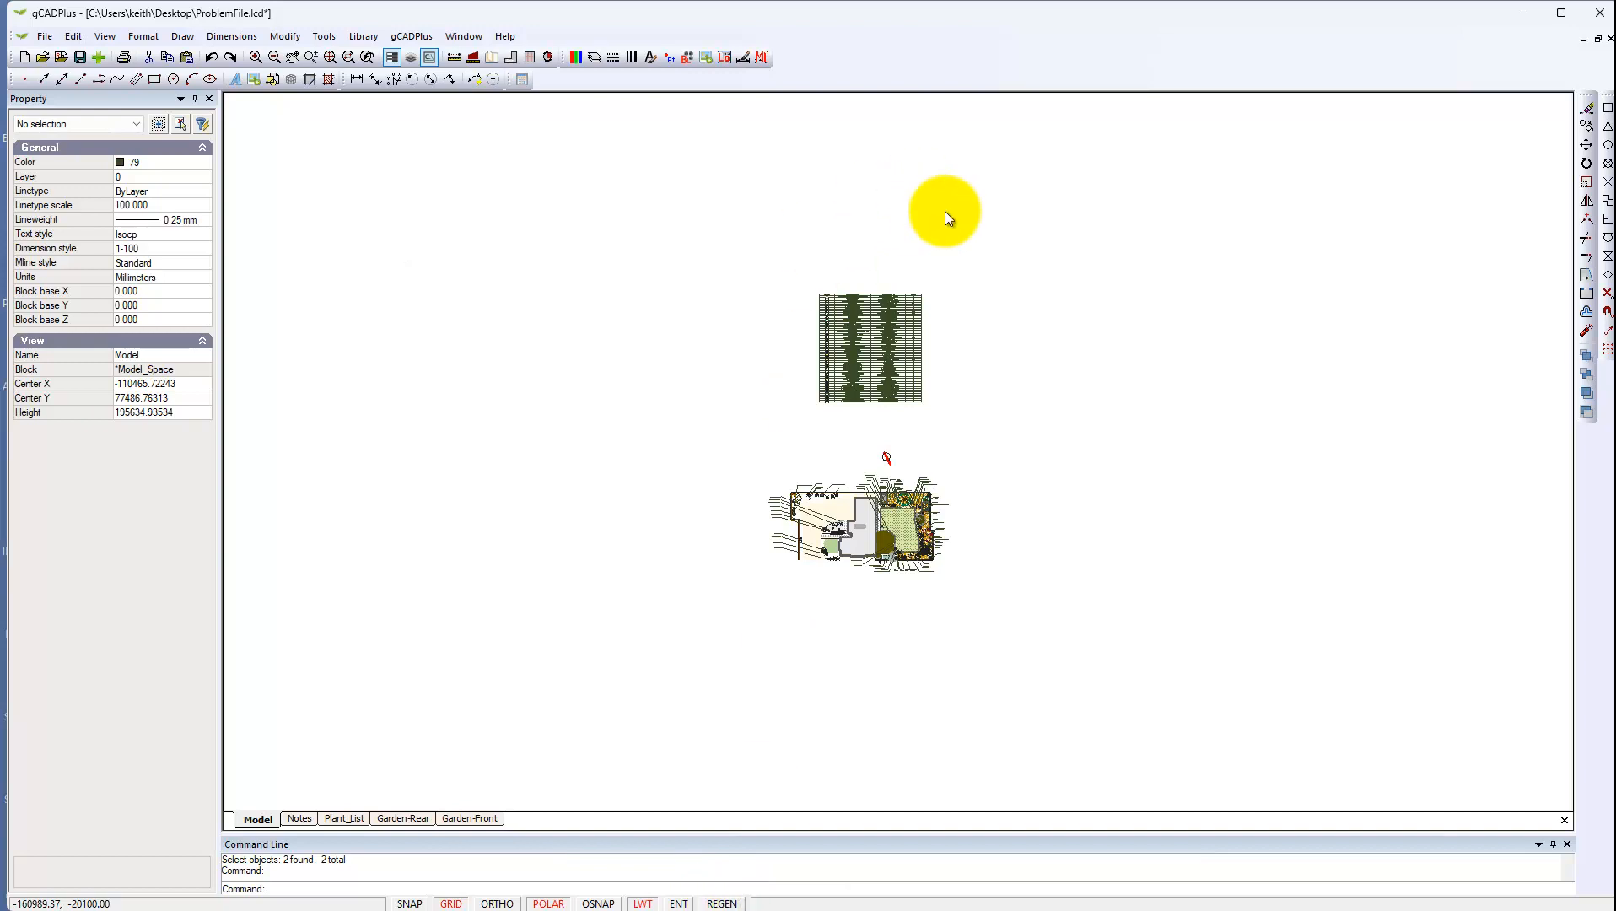
Step: Window-select the empty areas above and to the left of the plant list and garden plan to catch any remaining stray objects
drag(1001, 258, 342, 123)
drag(762, 792, 244, 124)
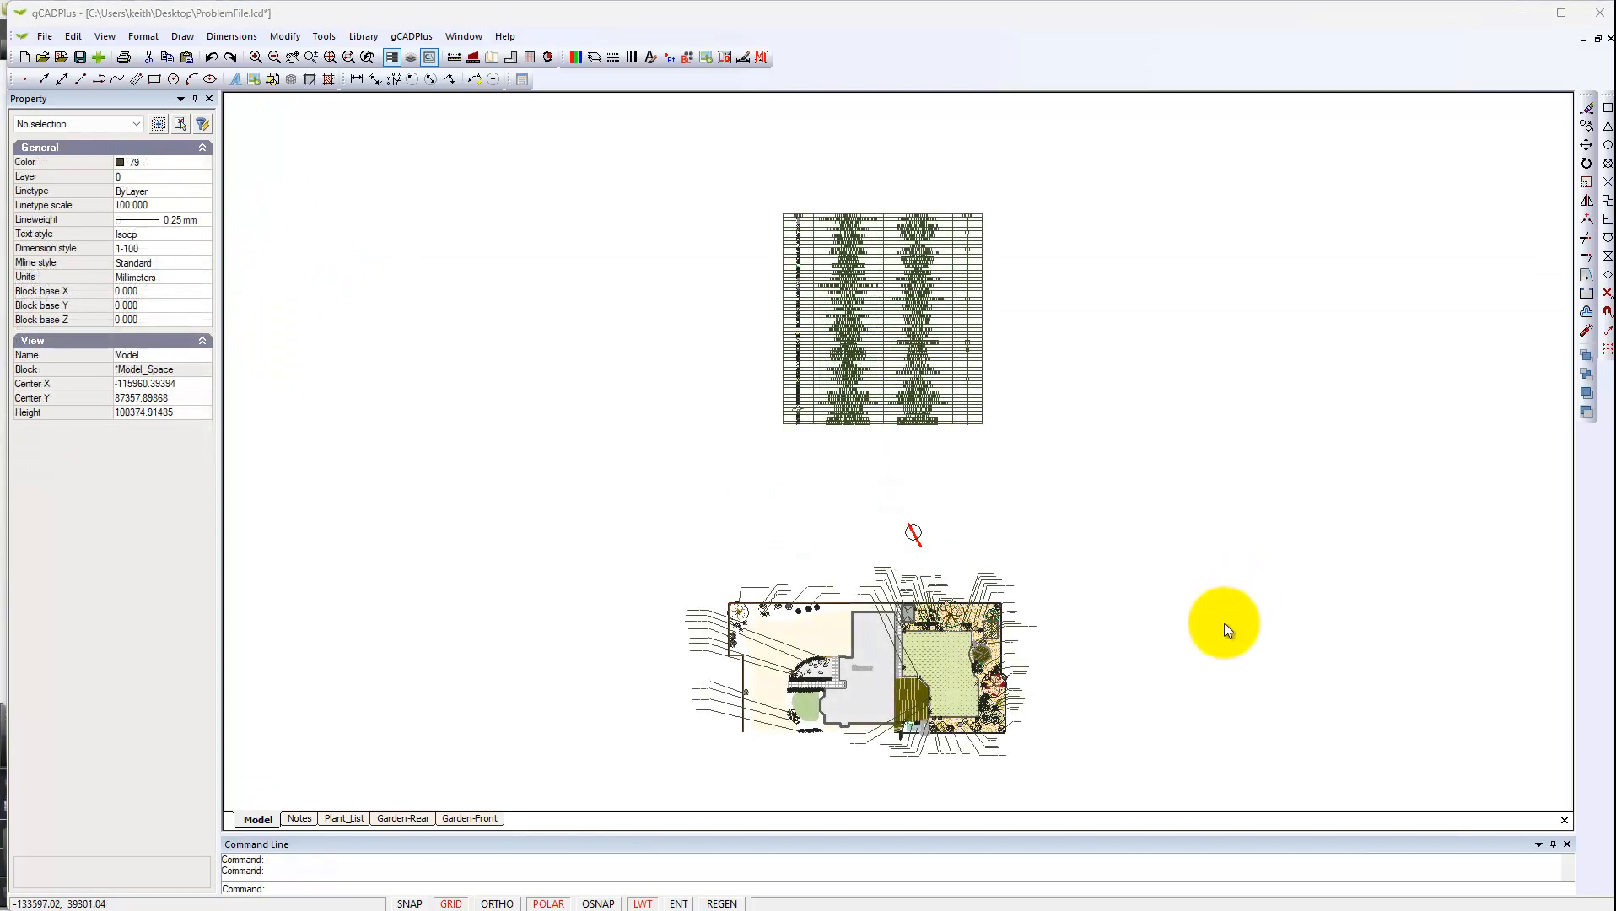
Step: Turn off the grid display and try to select one of the closely spaced lines in the decking
scroll(932, 738, up, 5)
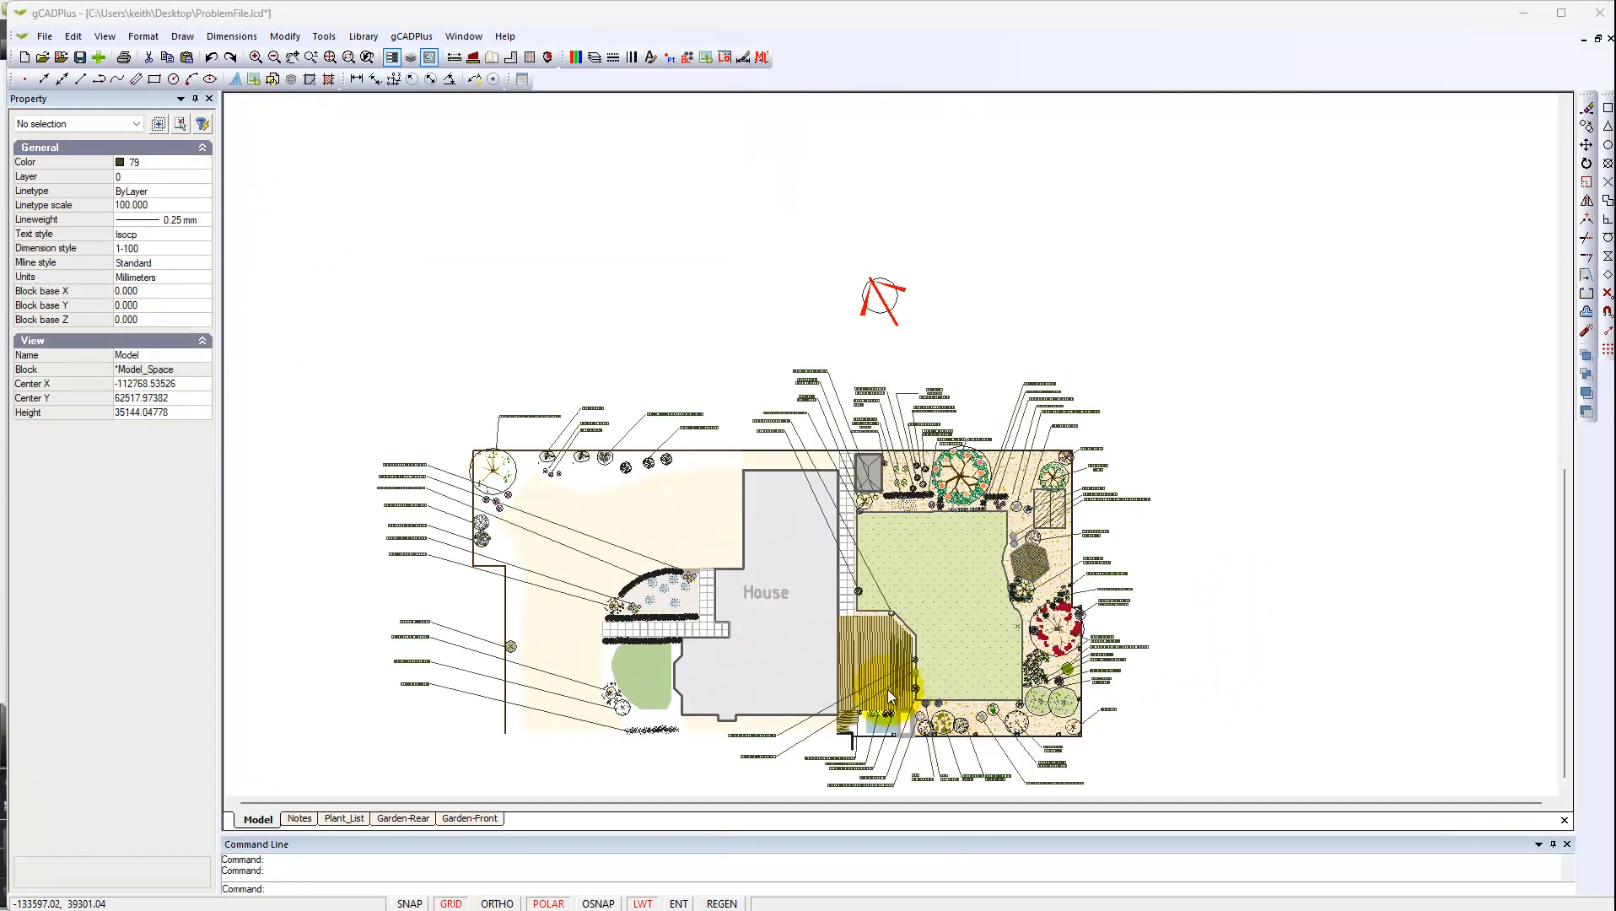
scroll(887, 676, up, 5)
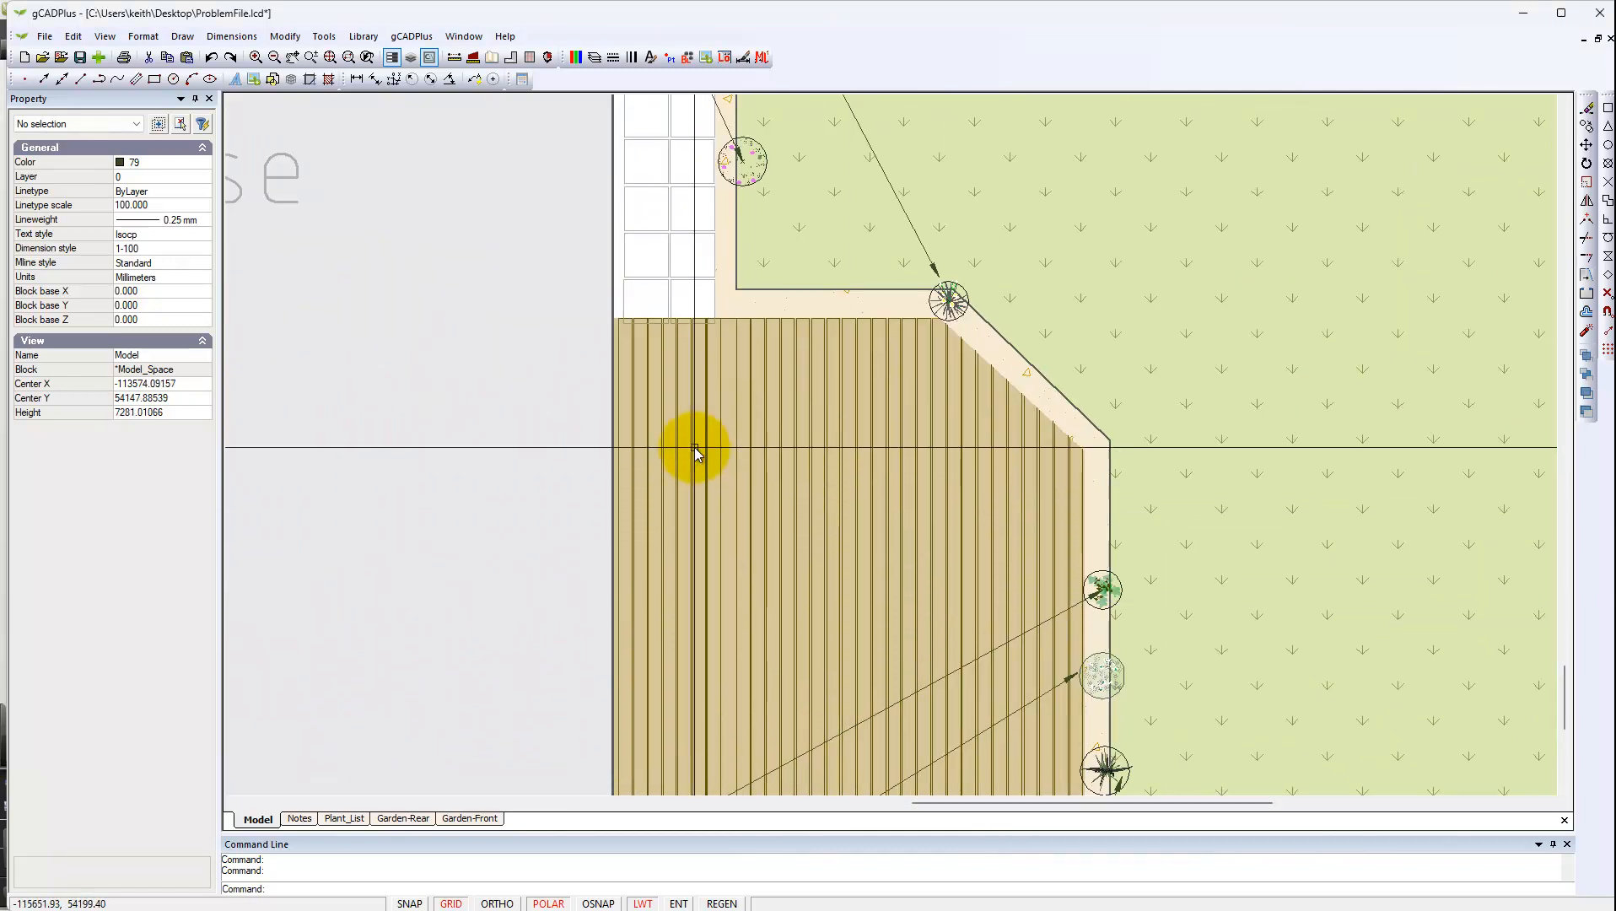
scroll(712, 618, up, 3)
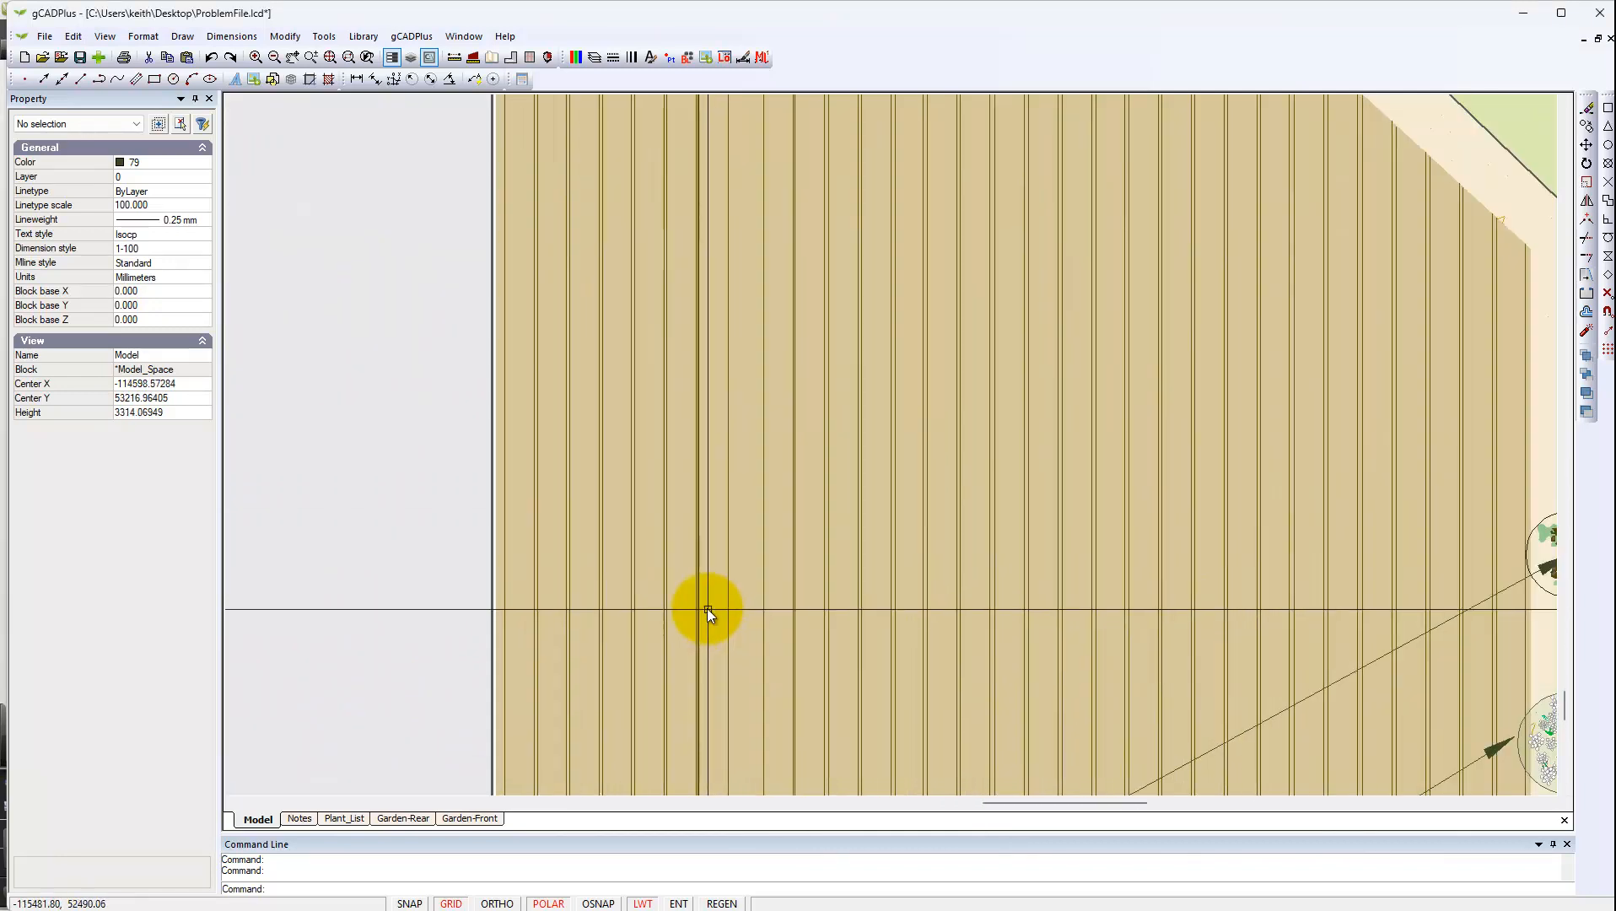
scroll(706, 600, up, 8)
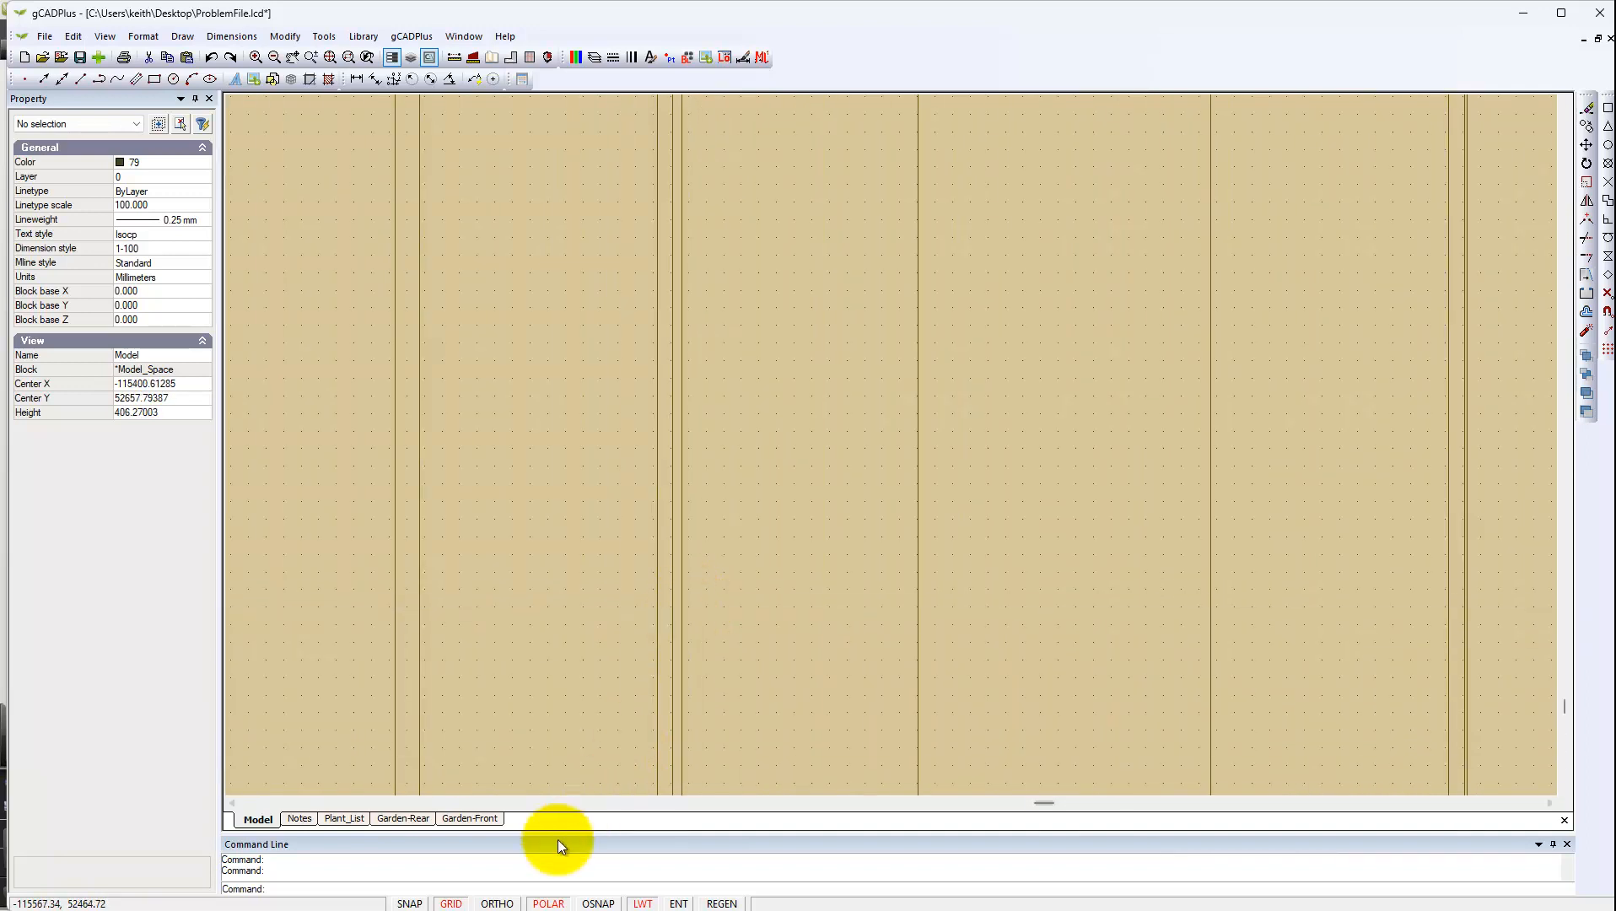
mouse_move(467, 892)
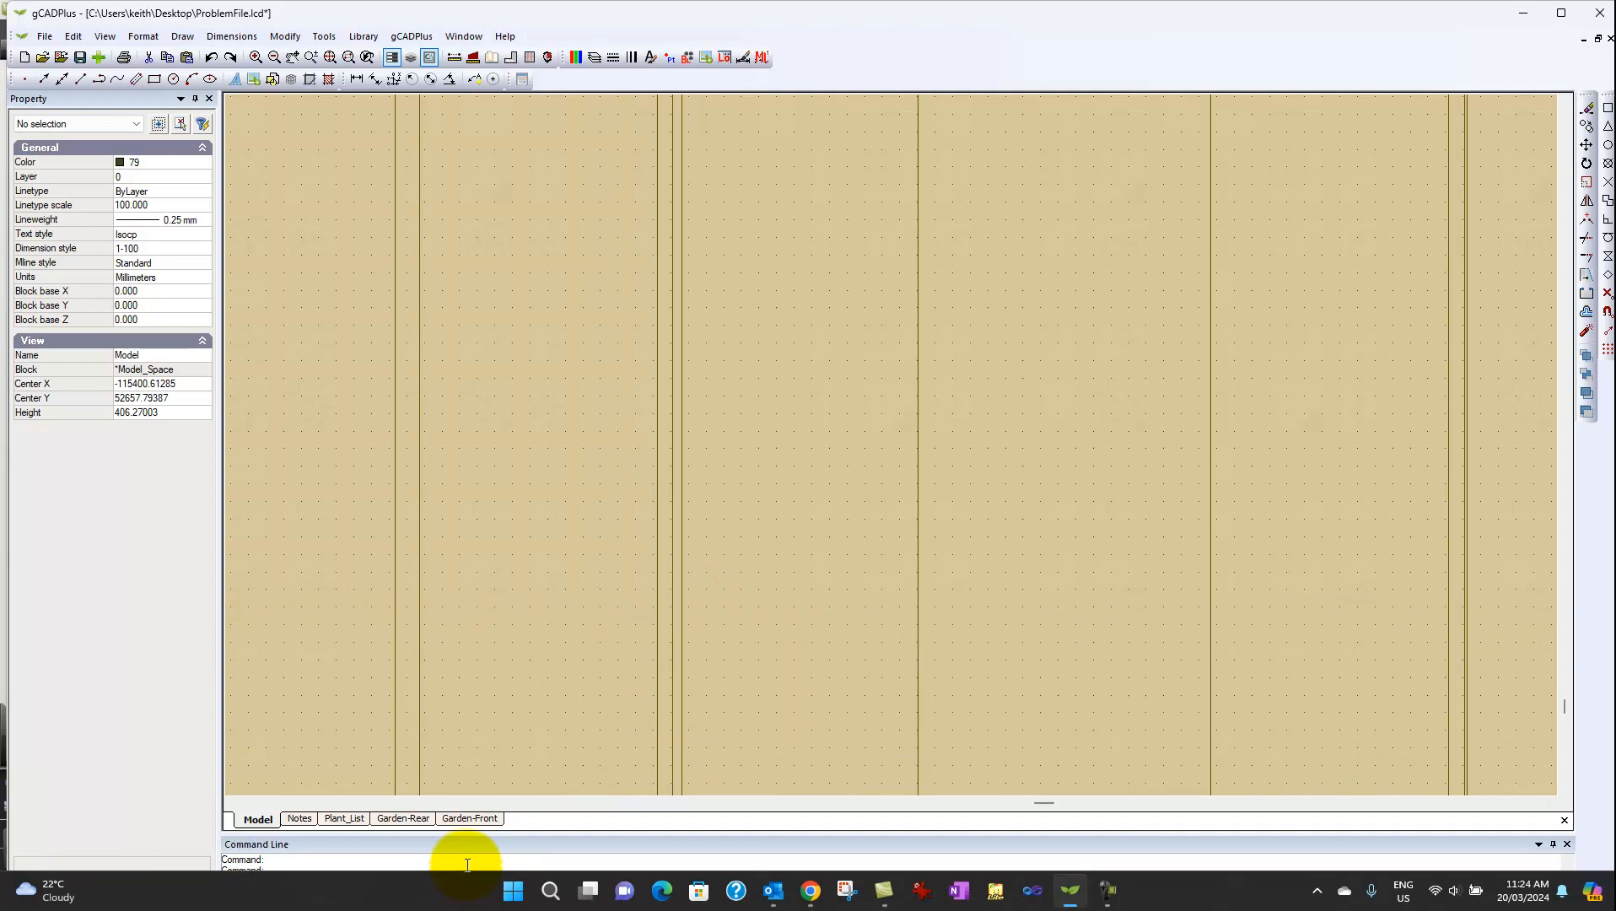
click(451, 904)
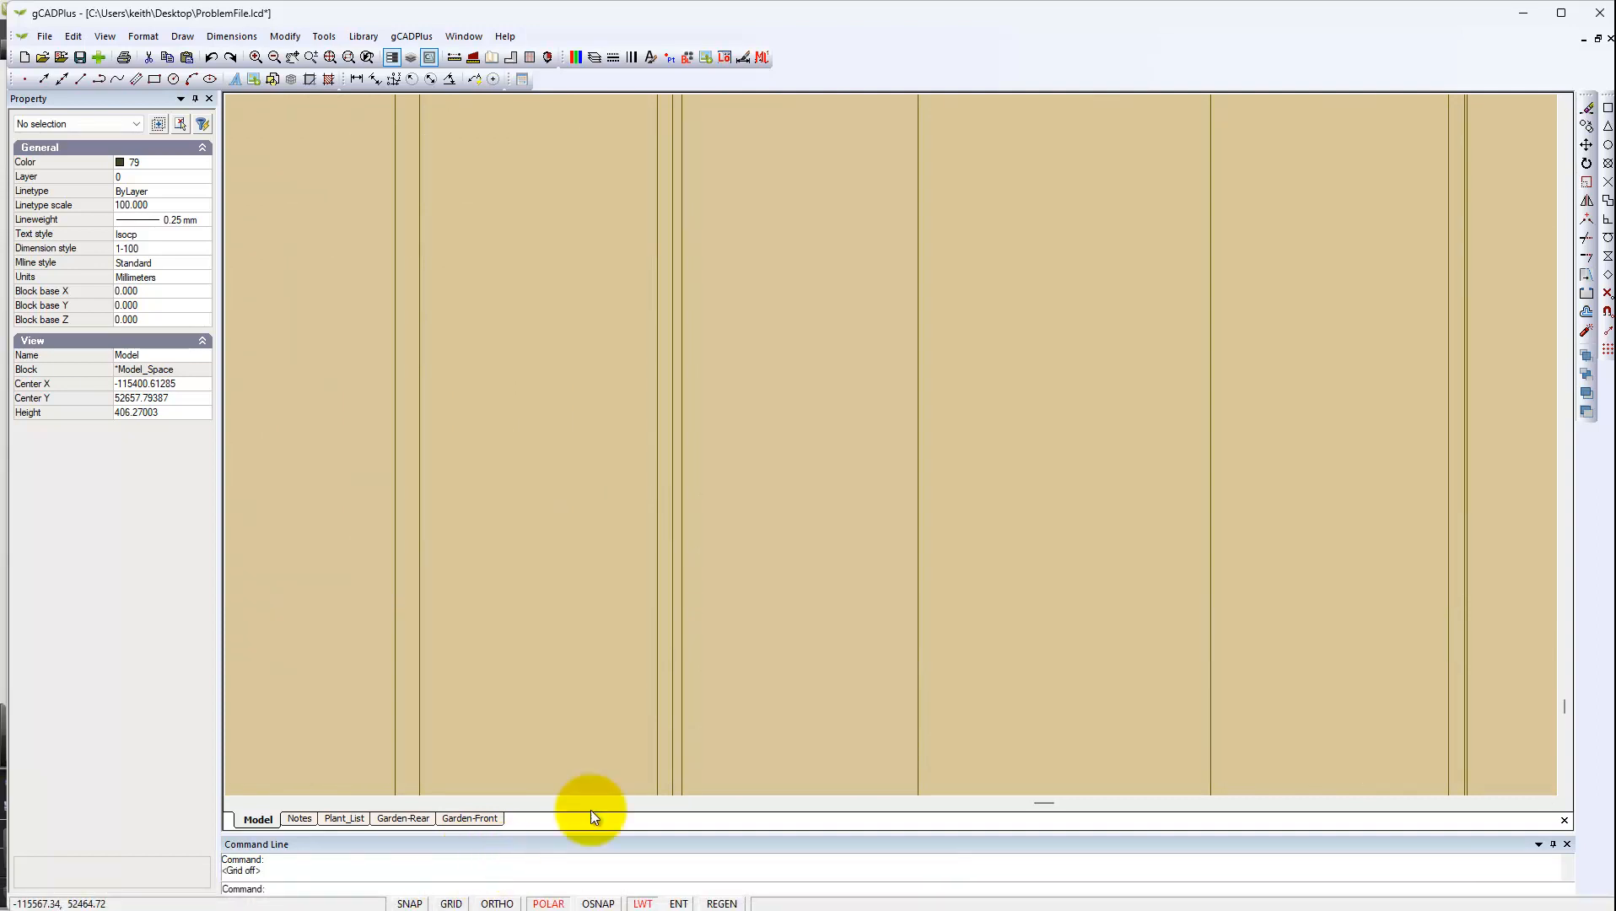
click(681, 605)
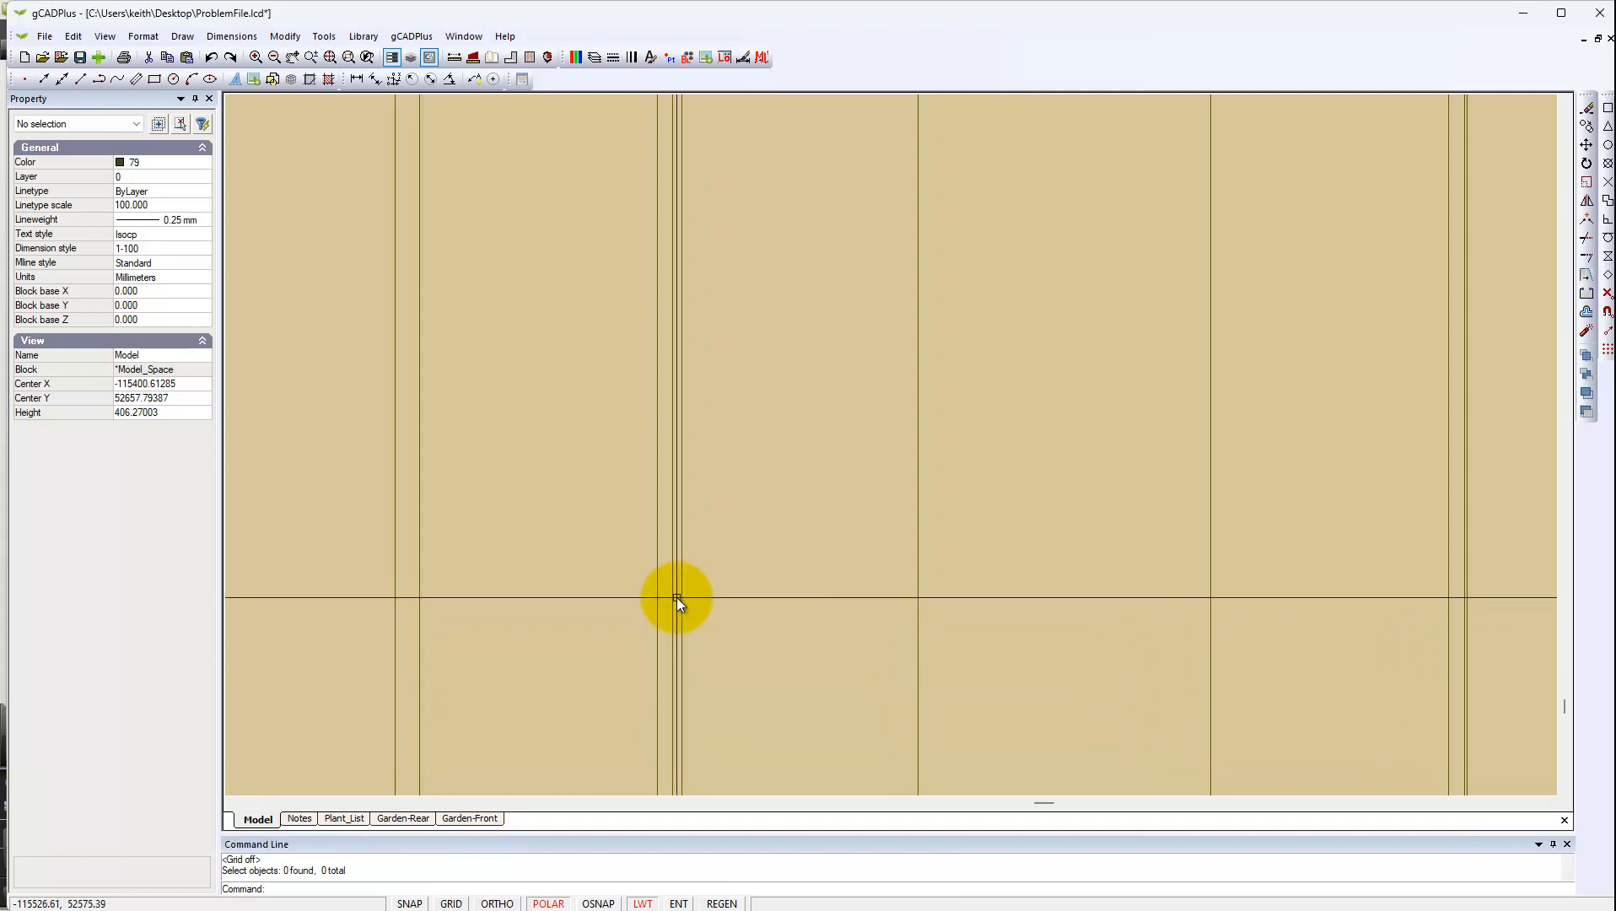
Step: Unlock the L-HATCH and Layer1 layers and turn on the L-CheckPlantExists layer
click(595, 58)
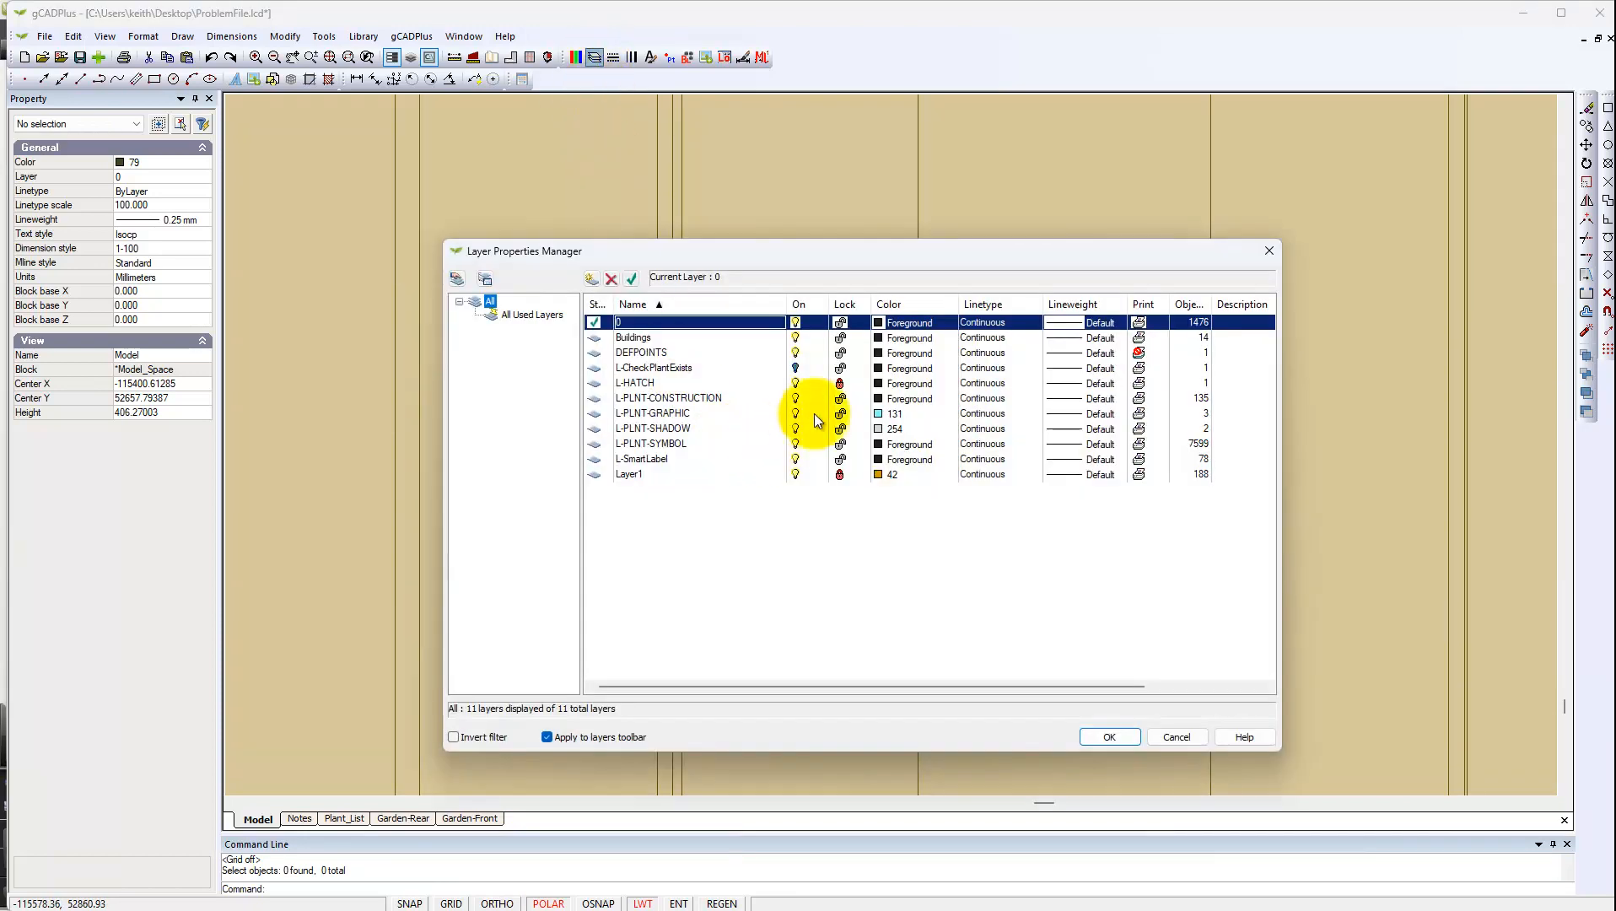
click(840, 383)
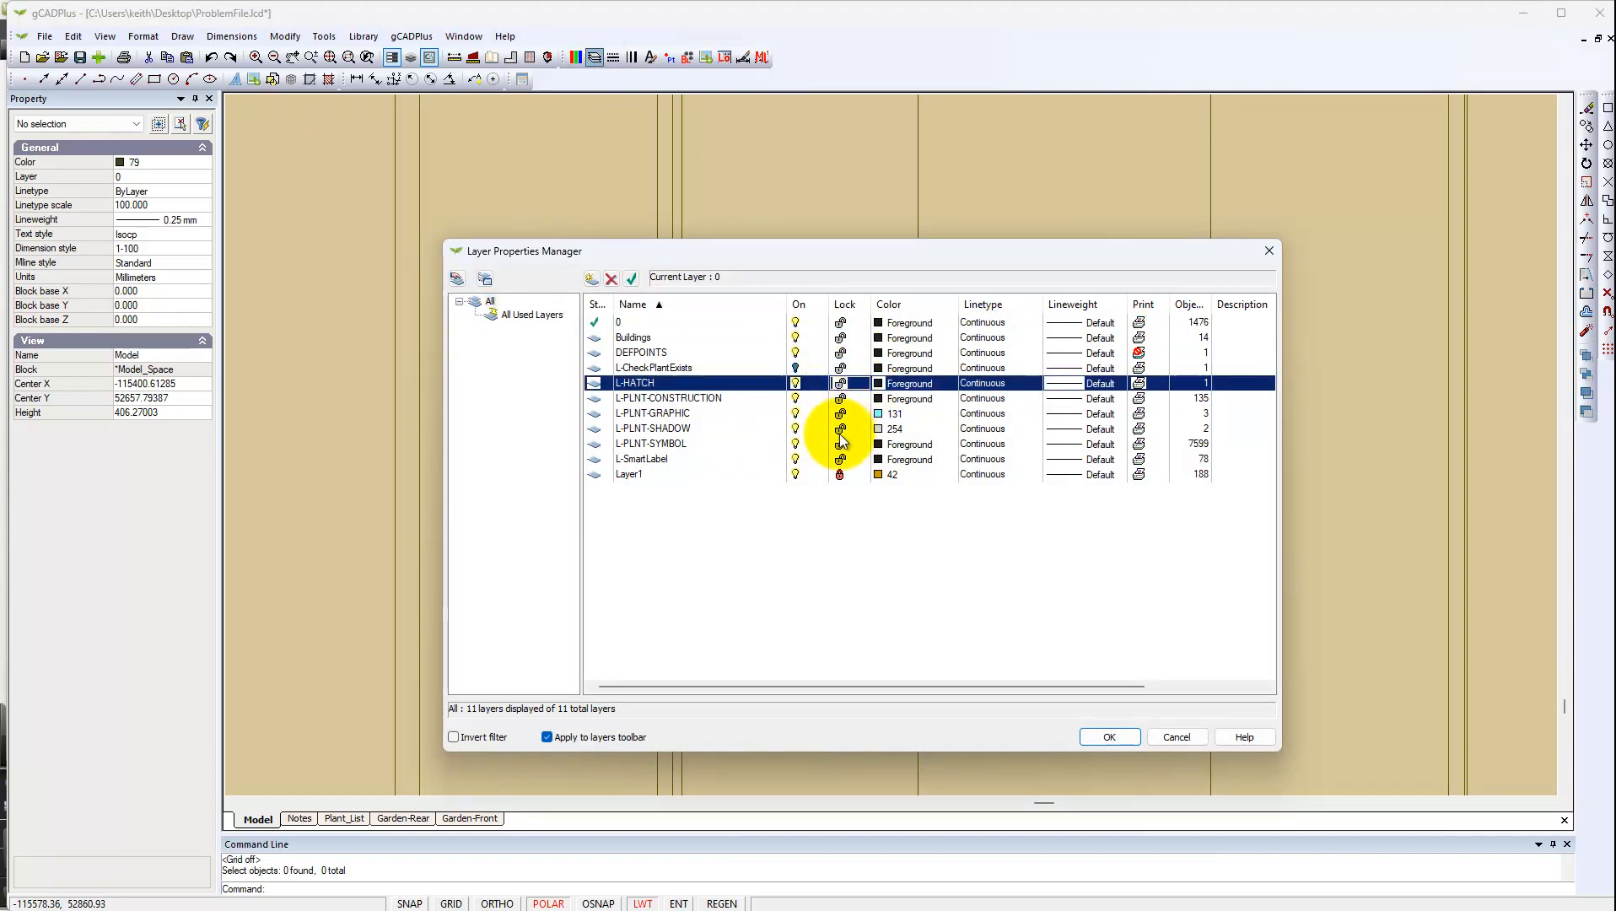
click(840, 473)
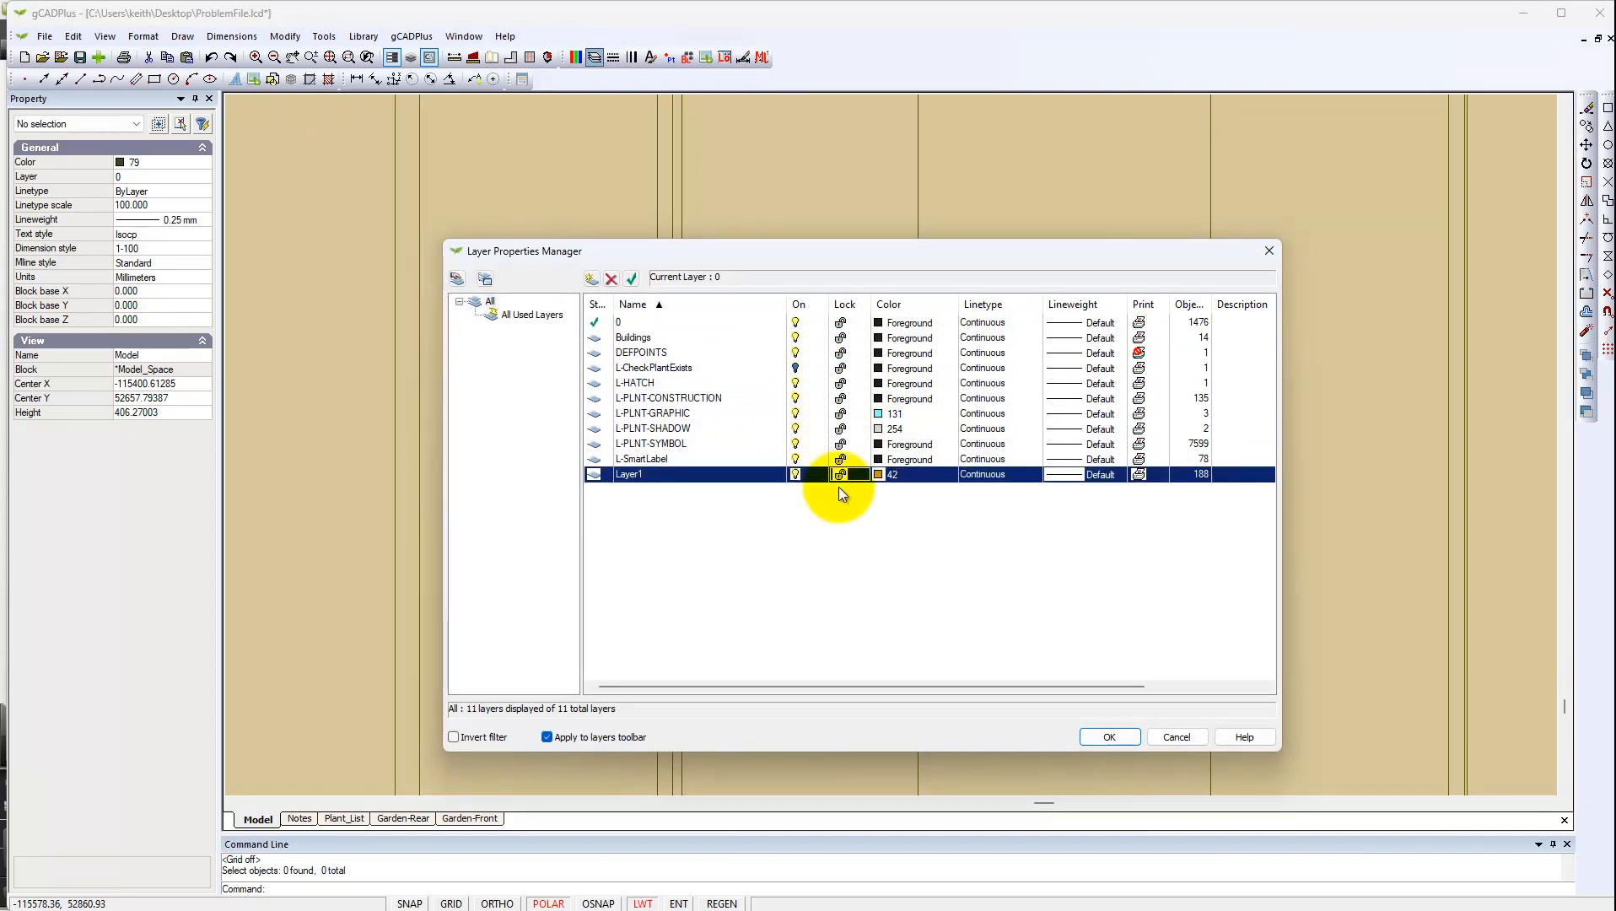
click(795, 368)
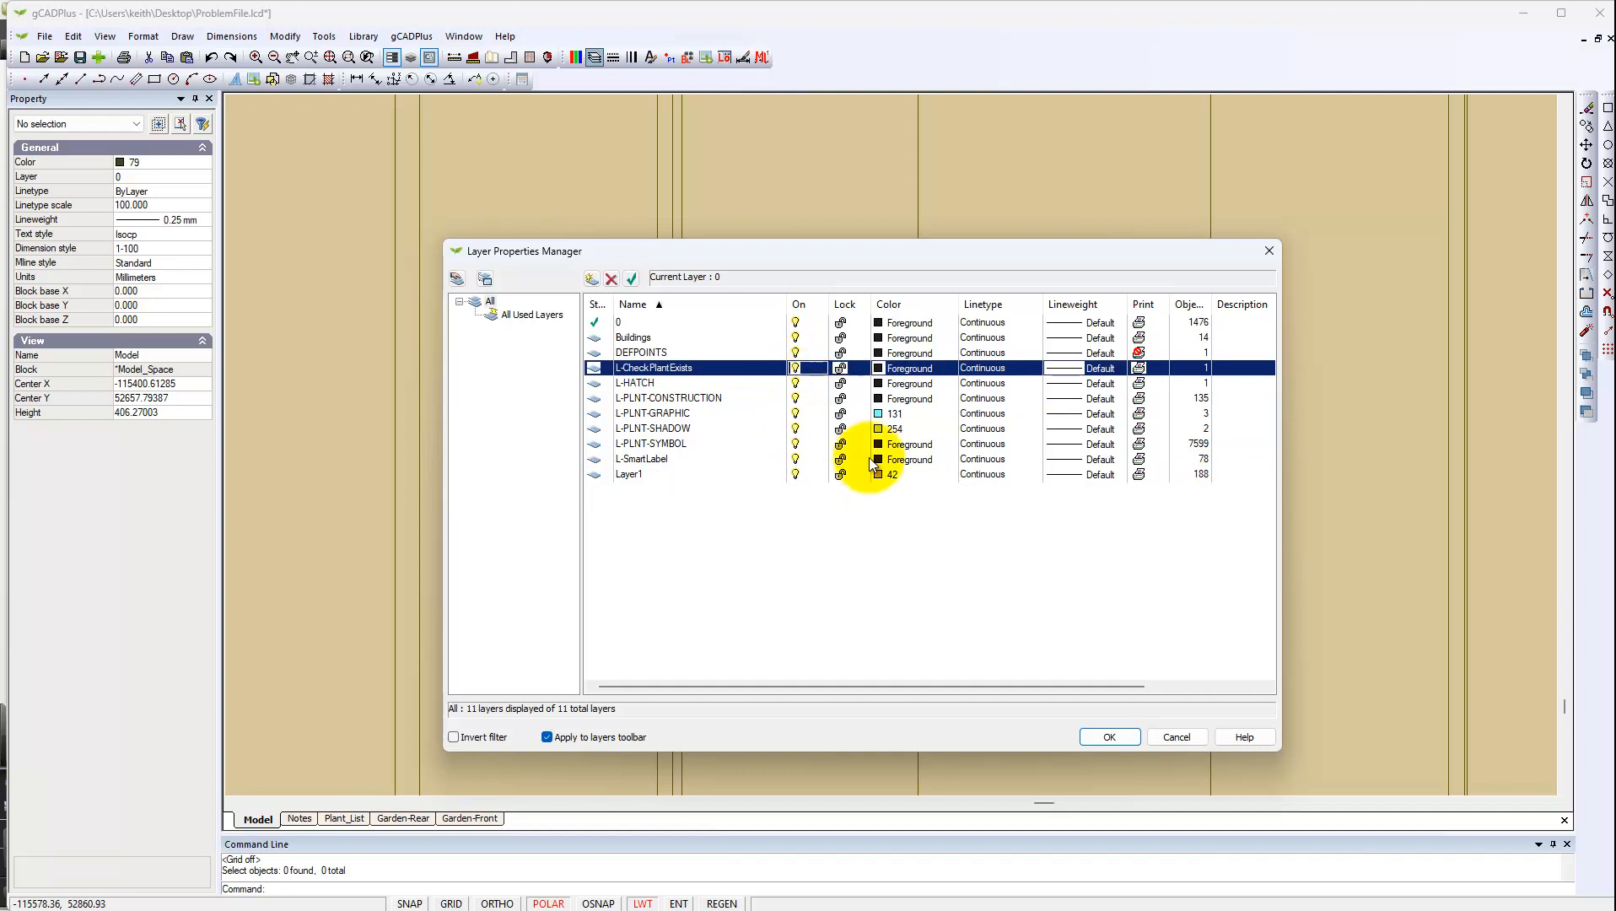
click(1110, 739)
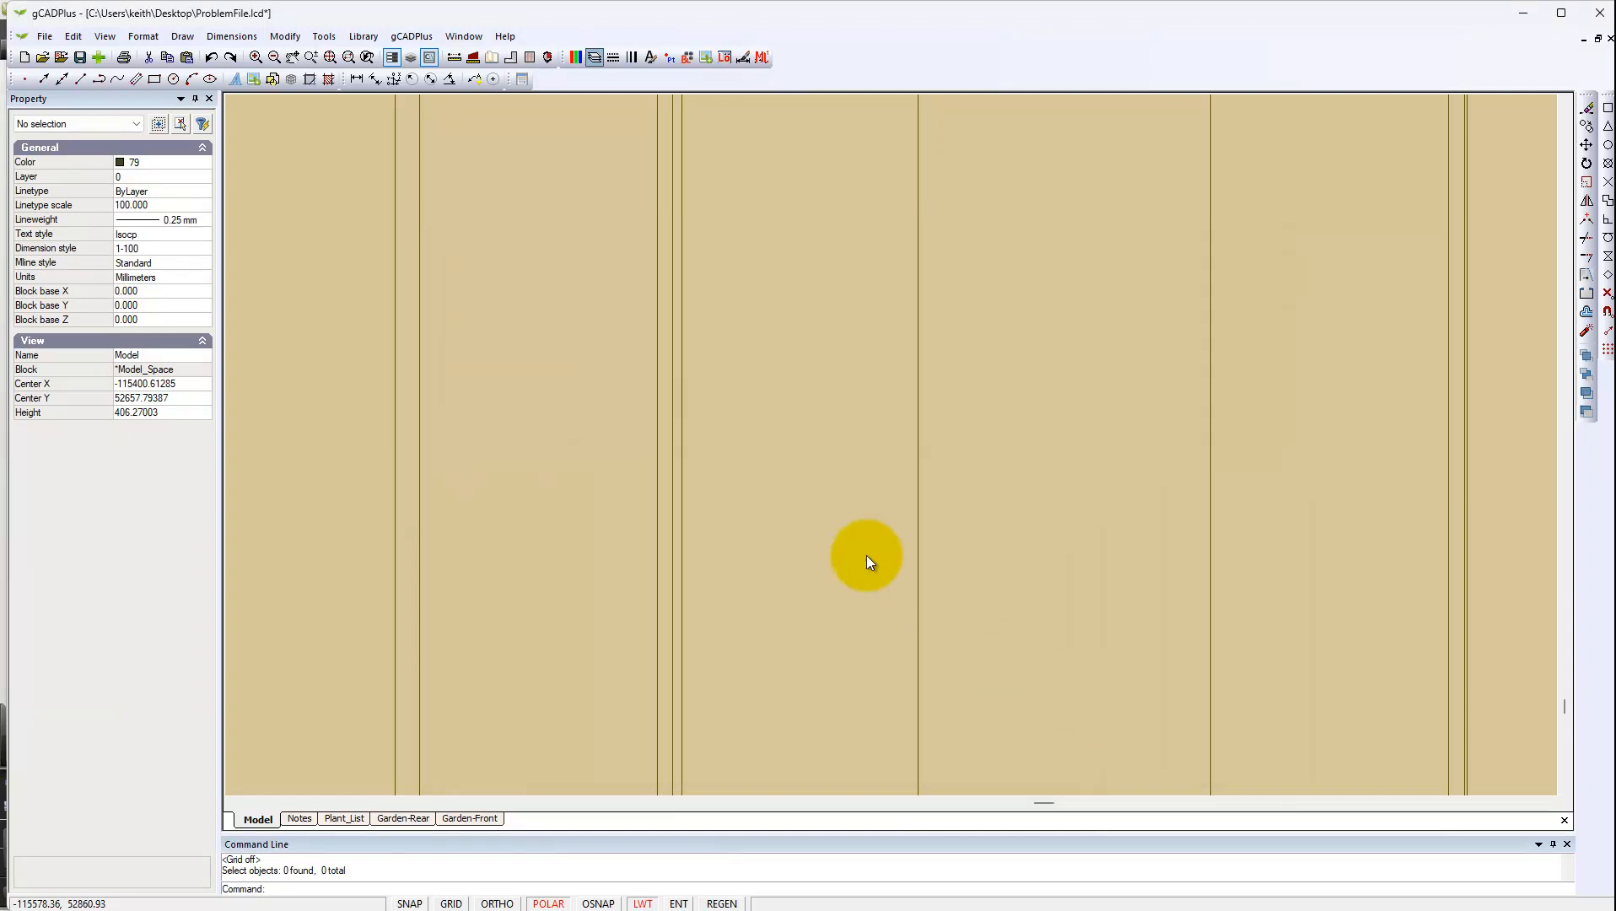
Step: Send the filled polyline covering the decking to the back of the draw order
click(766, 503)
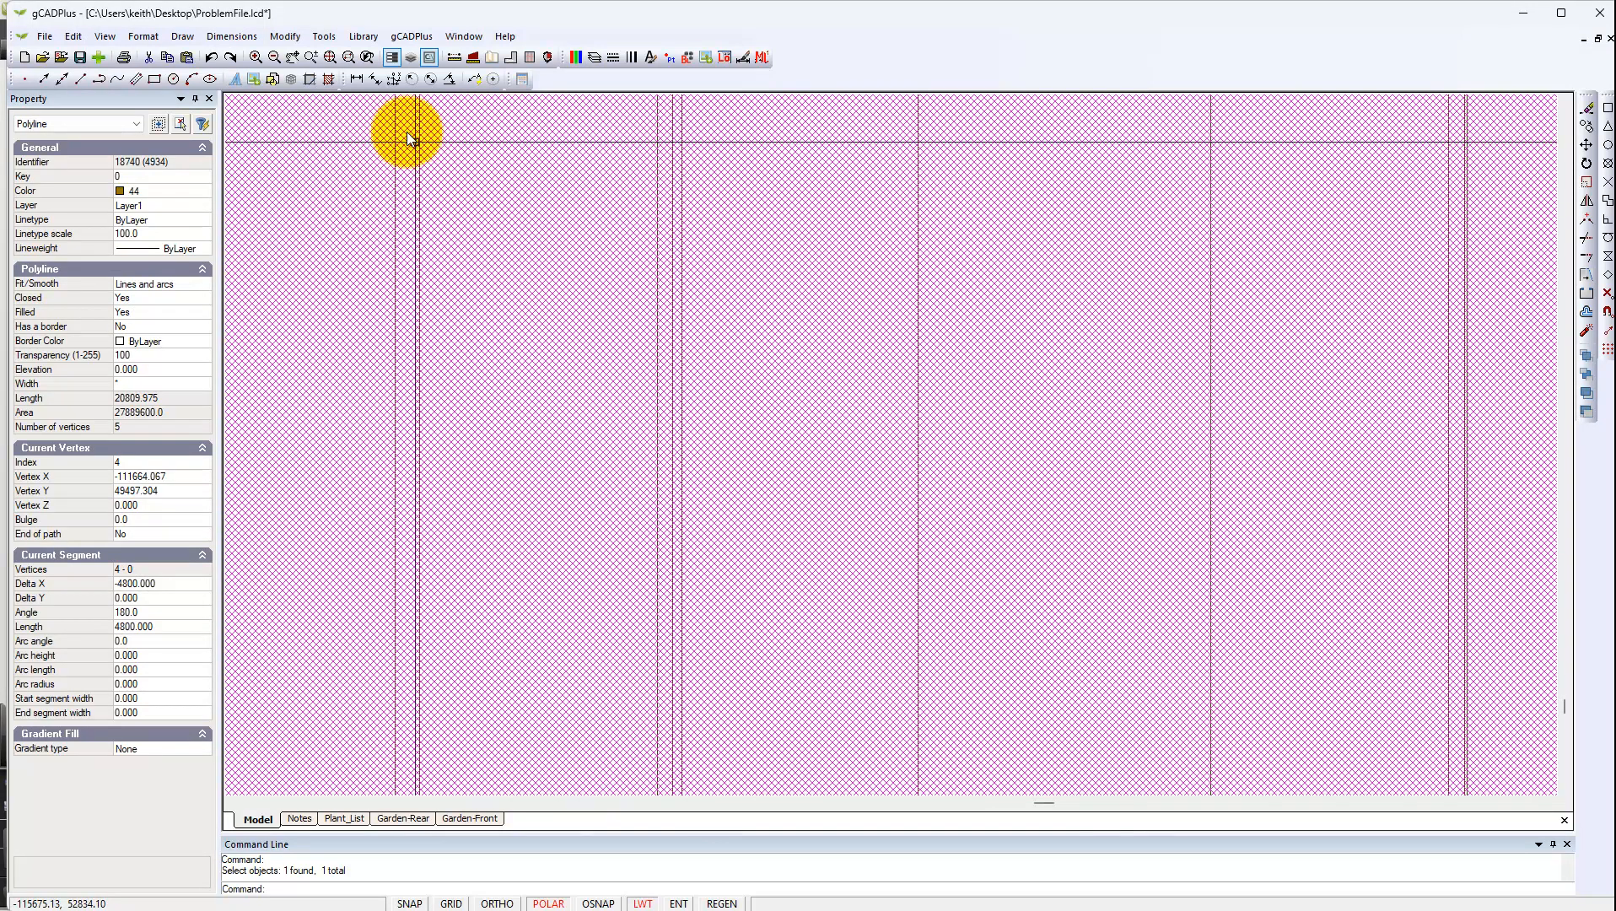
click(336, 39)
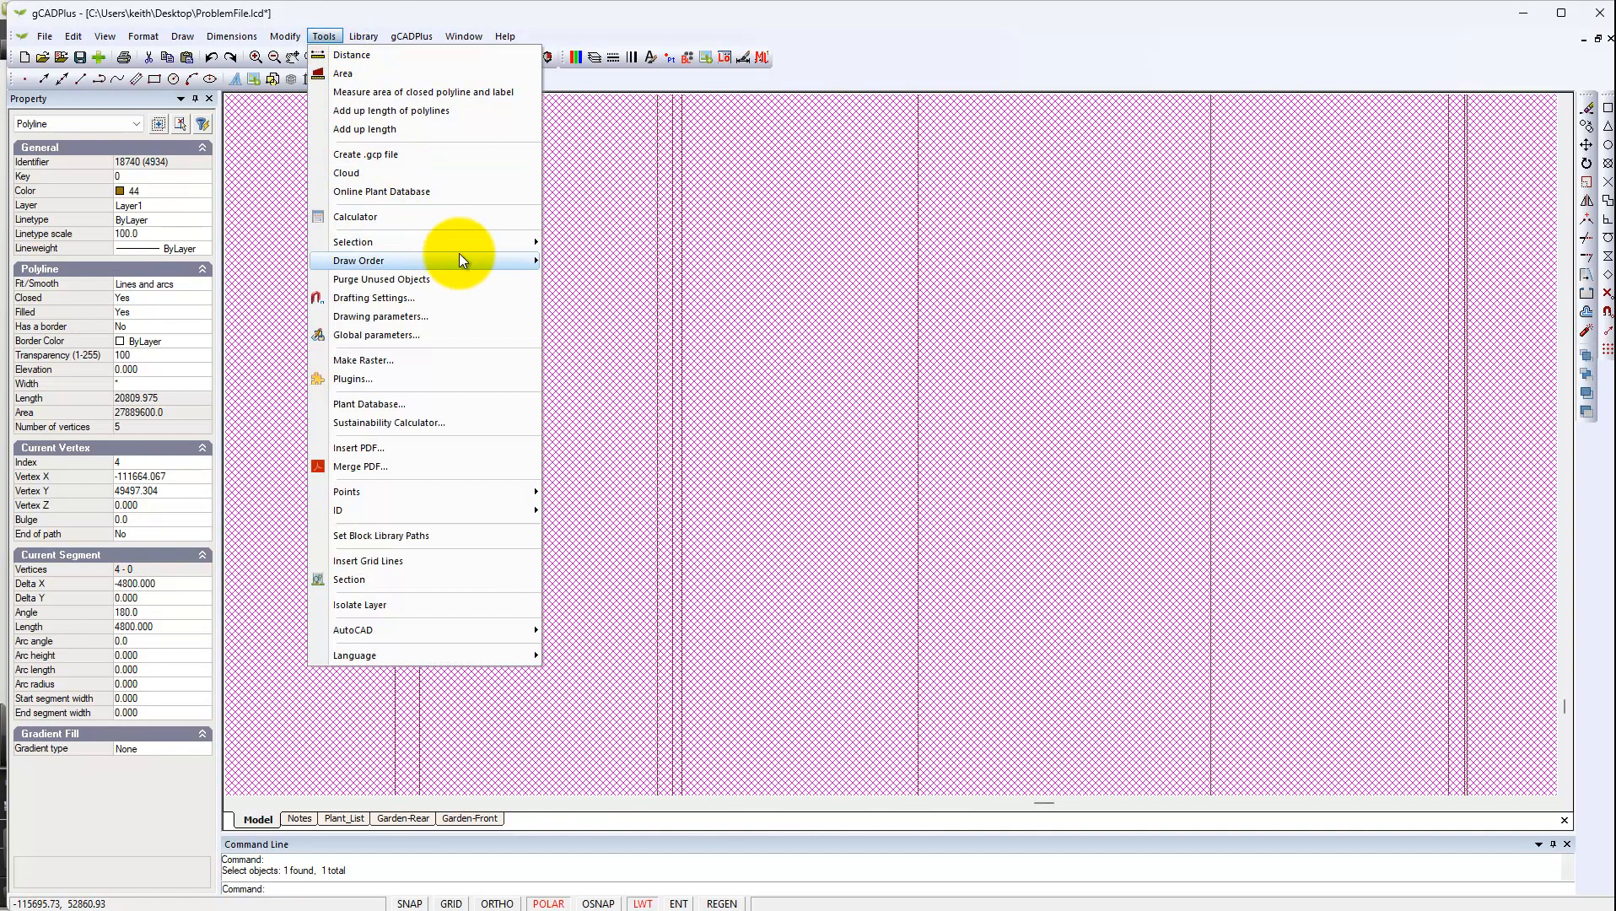
mouse_move(482, 258)
click(586, 277)
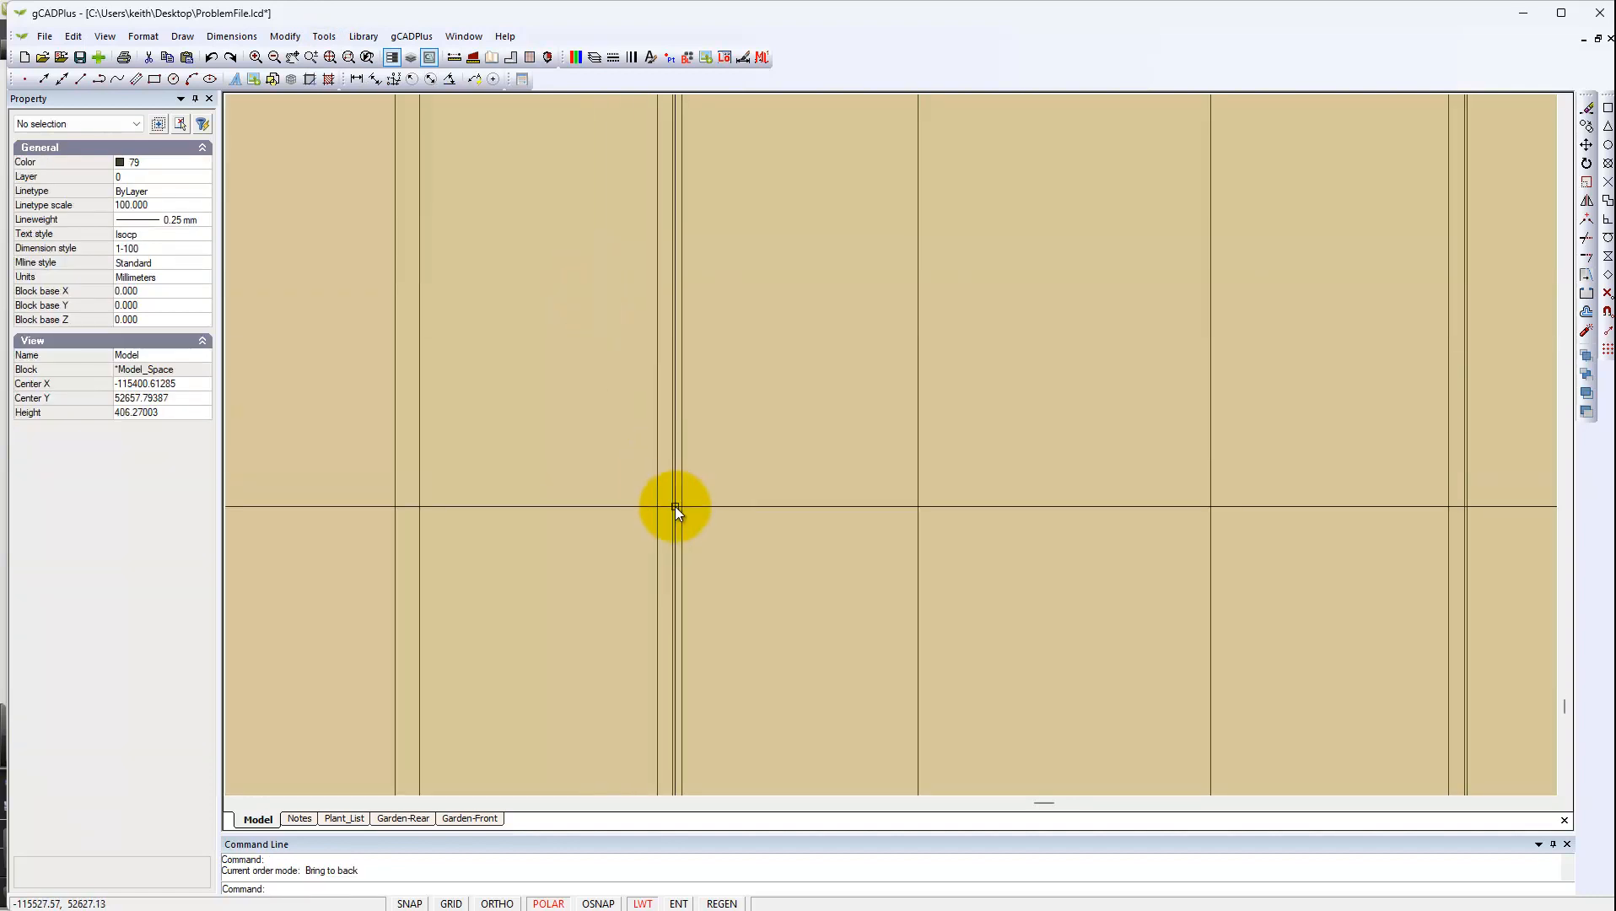
Step: Select the overlapping deck-board rectangles one at a time to examine their properties and extents
click(671, 523)
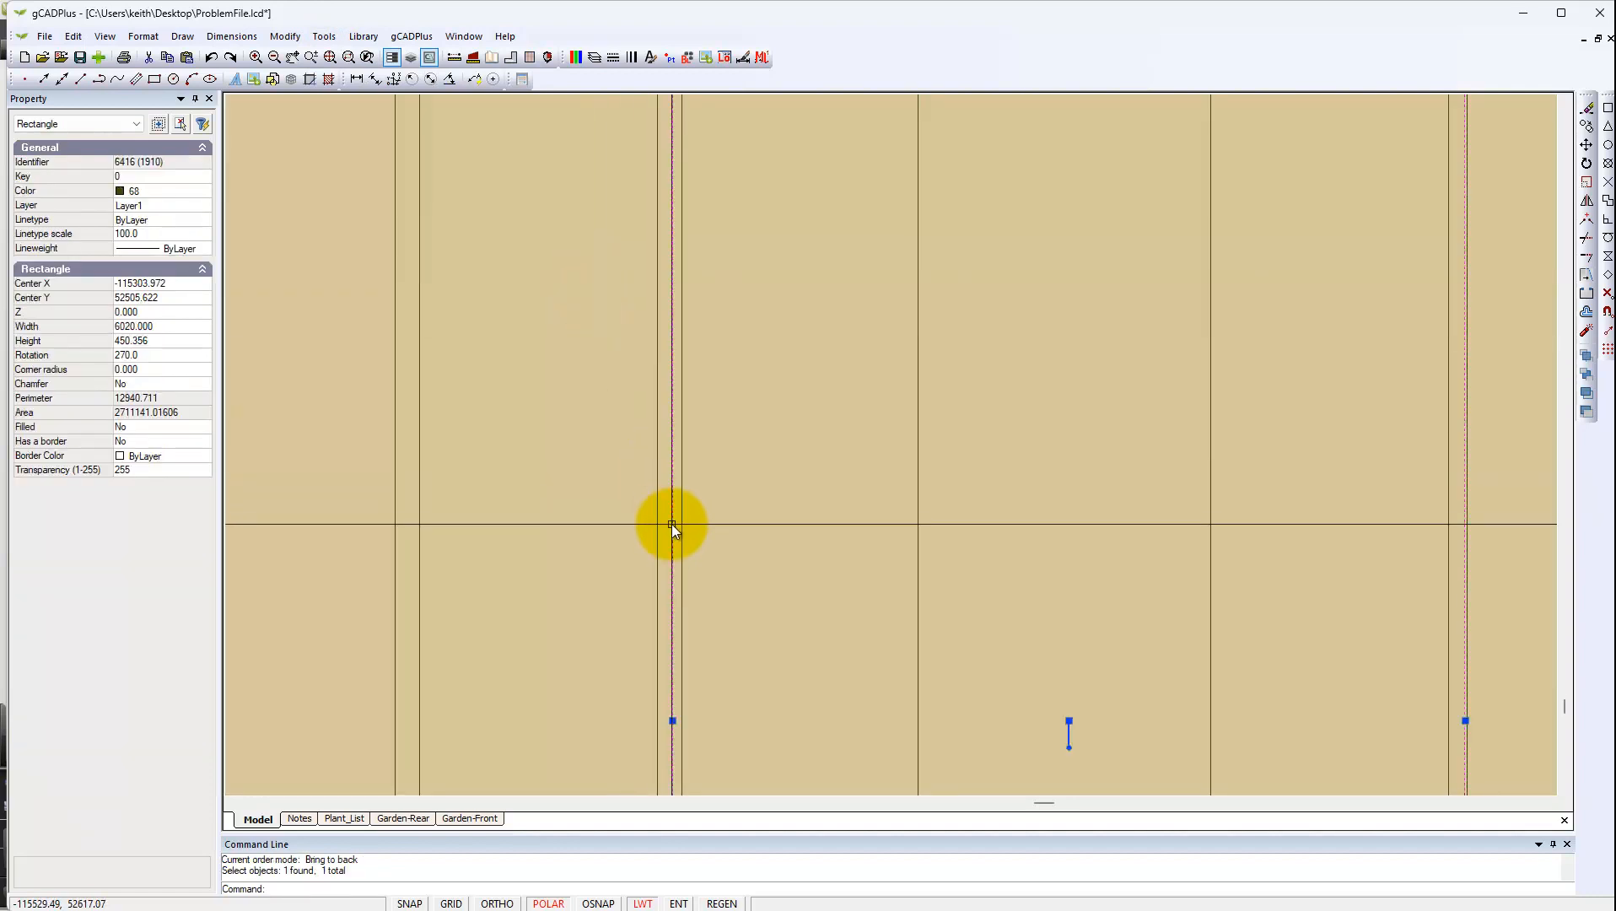
scroll(752, 470, down, 3)
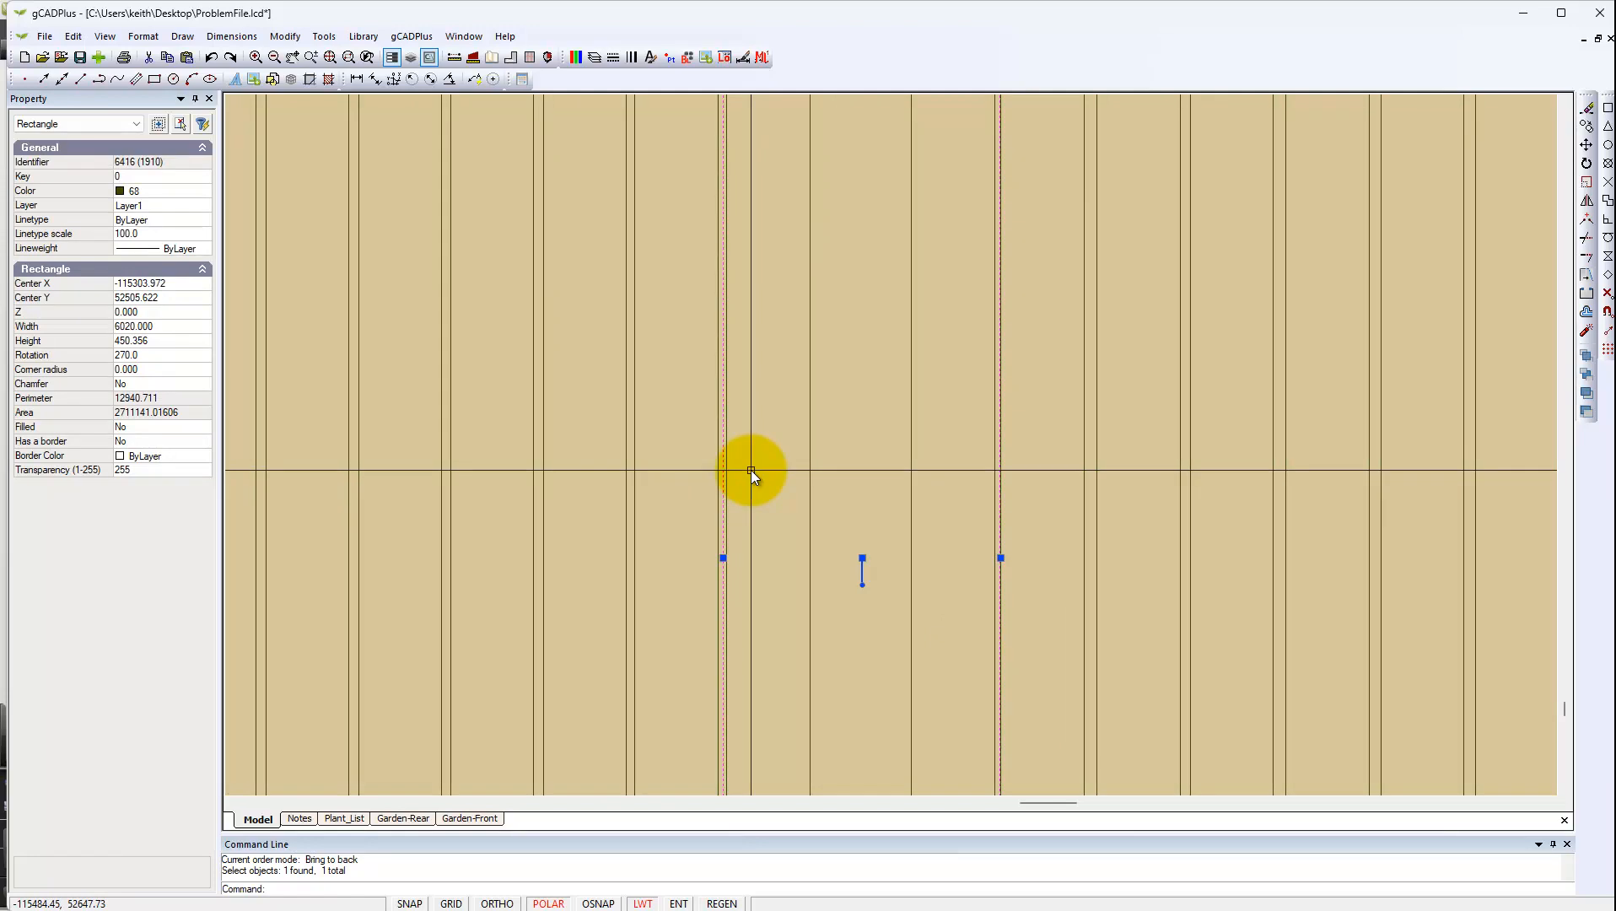
scroll(751, 470, down, 2)
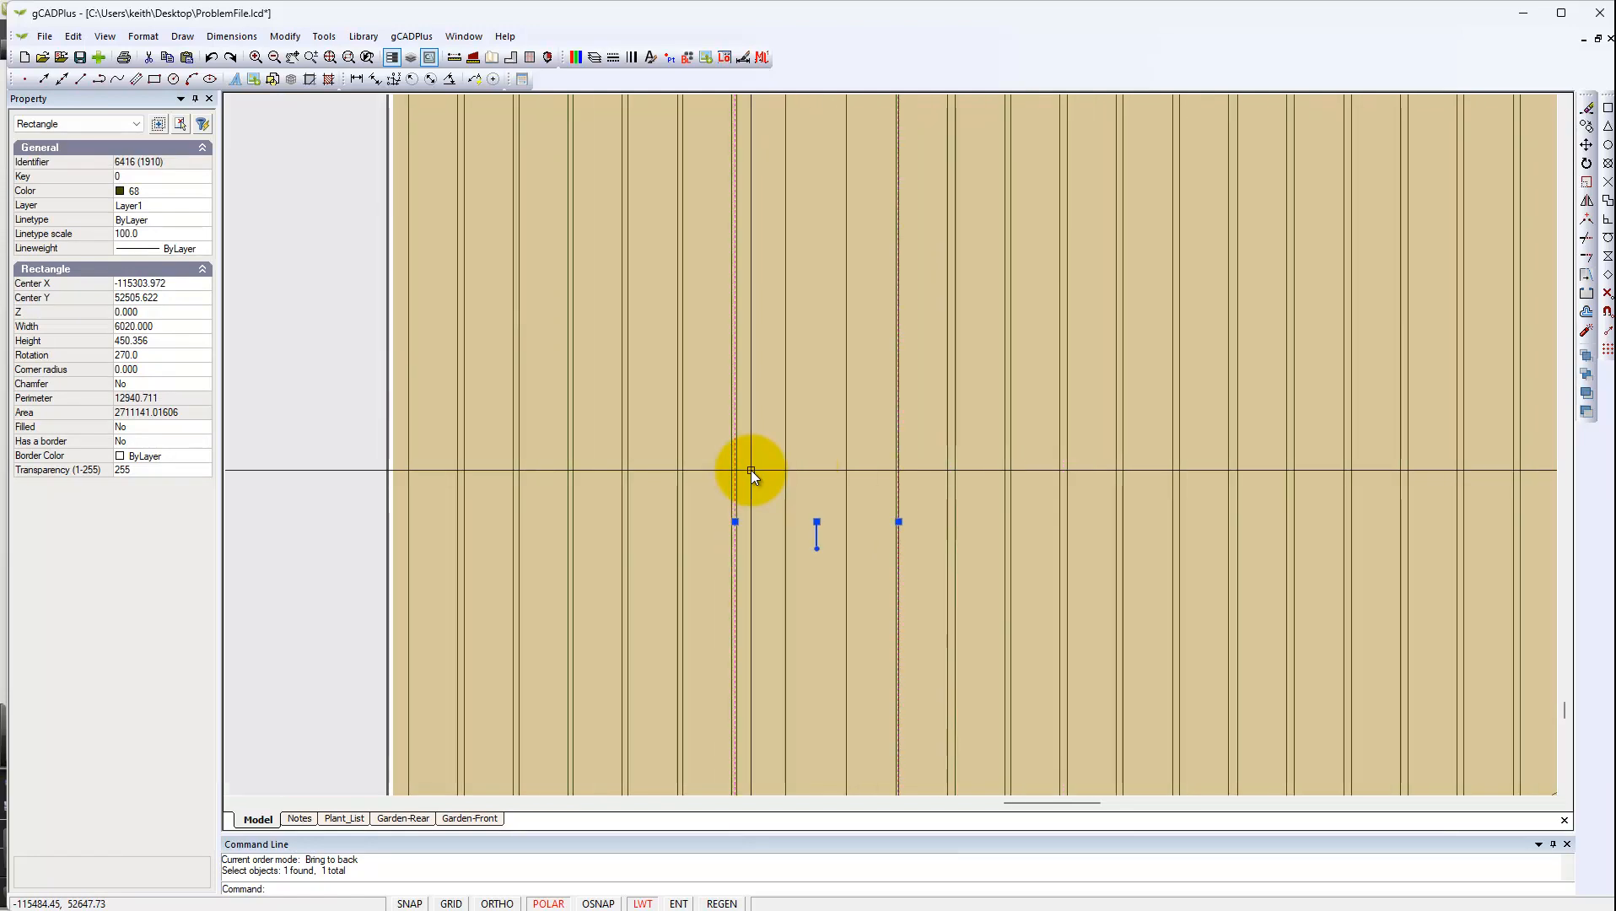
key(Escape)
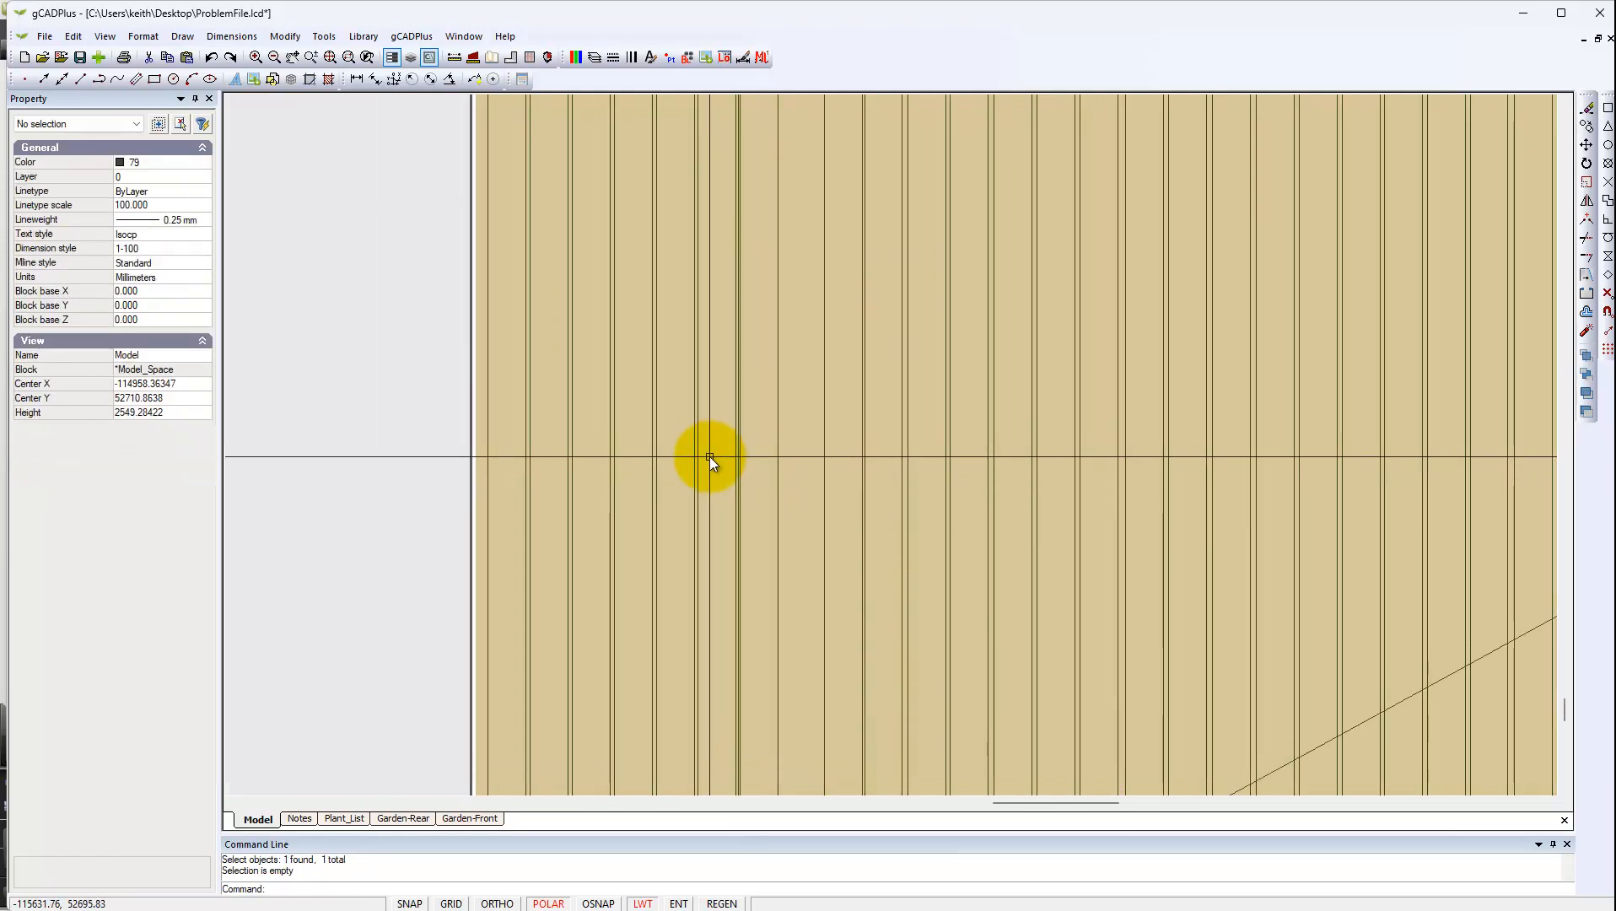
click(695, 475)
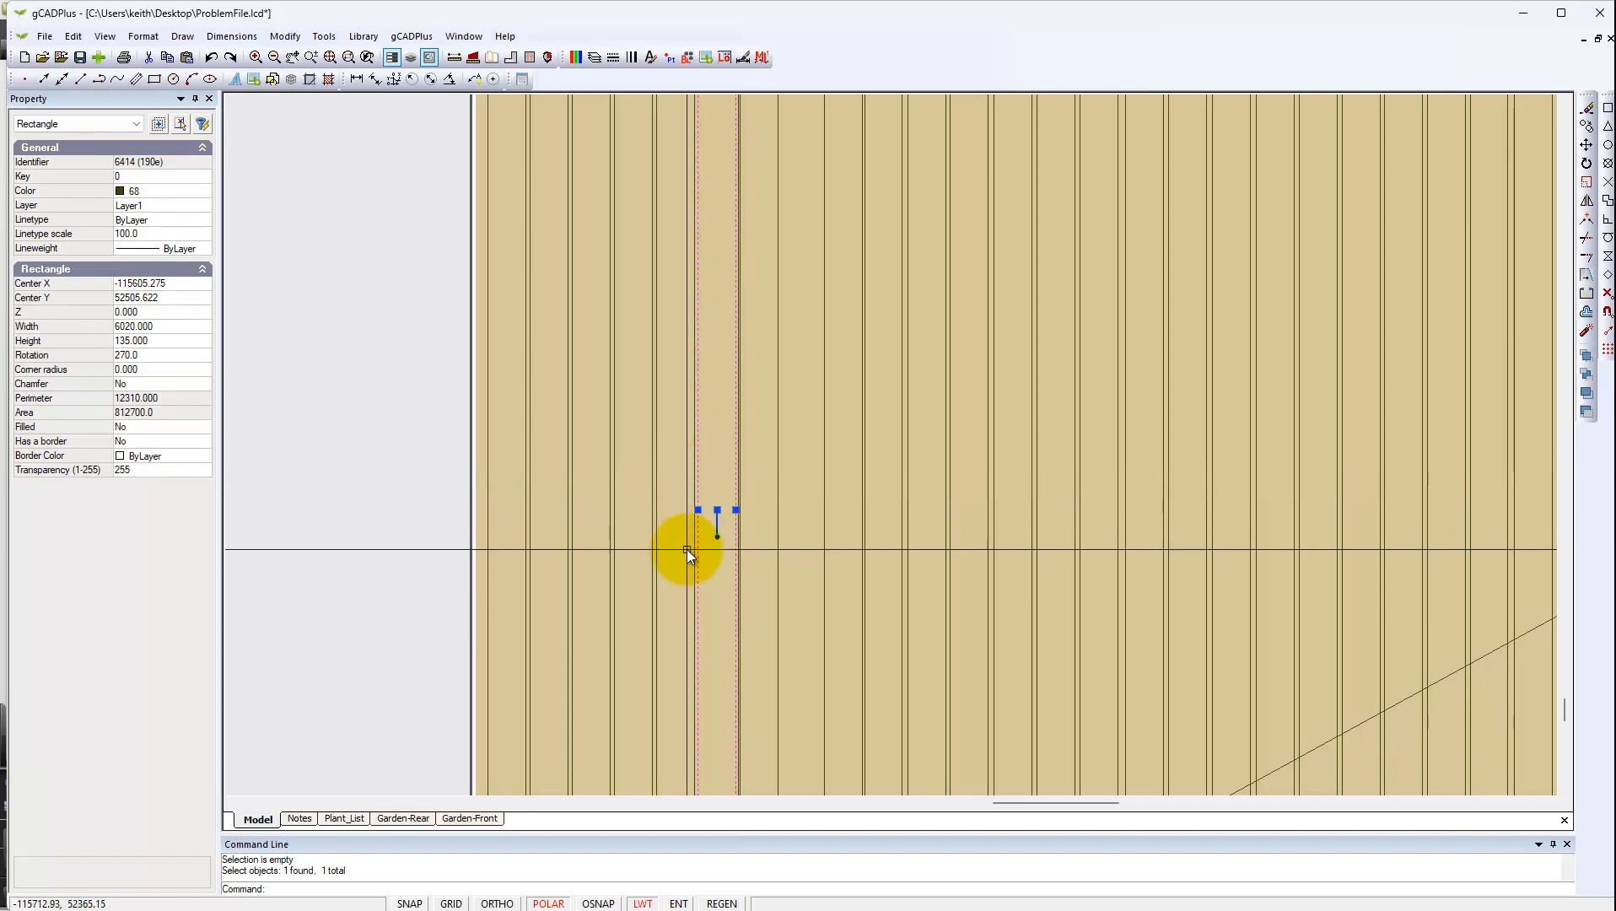
scroll(718, 488, down, 2)
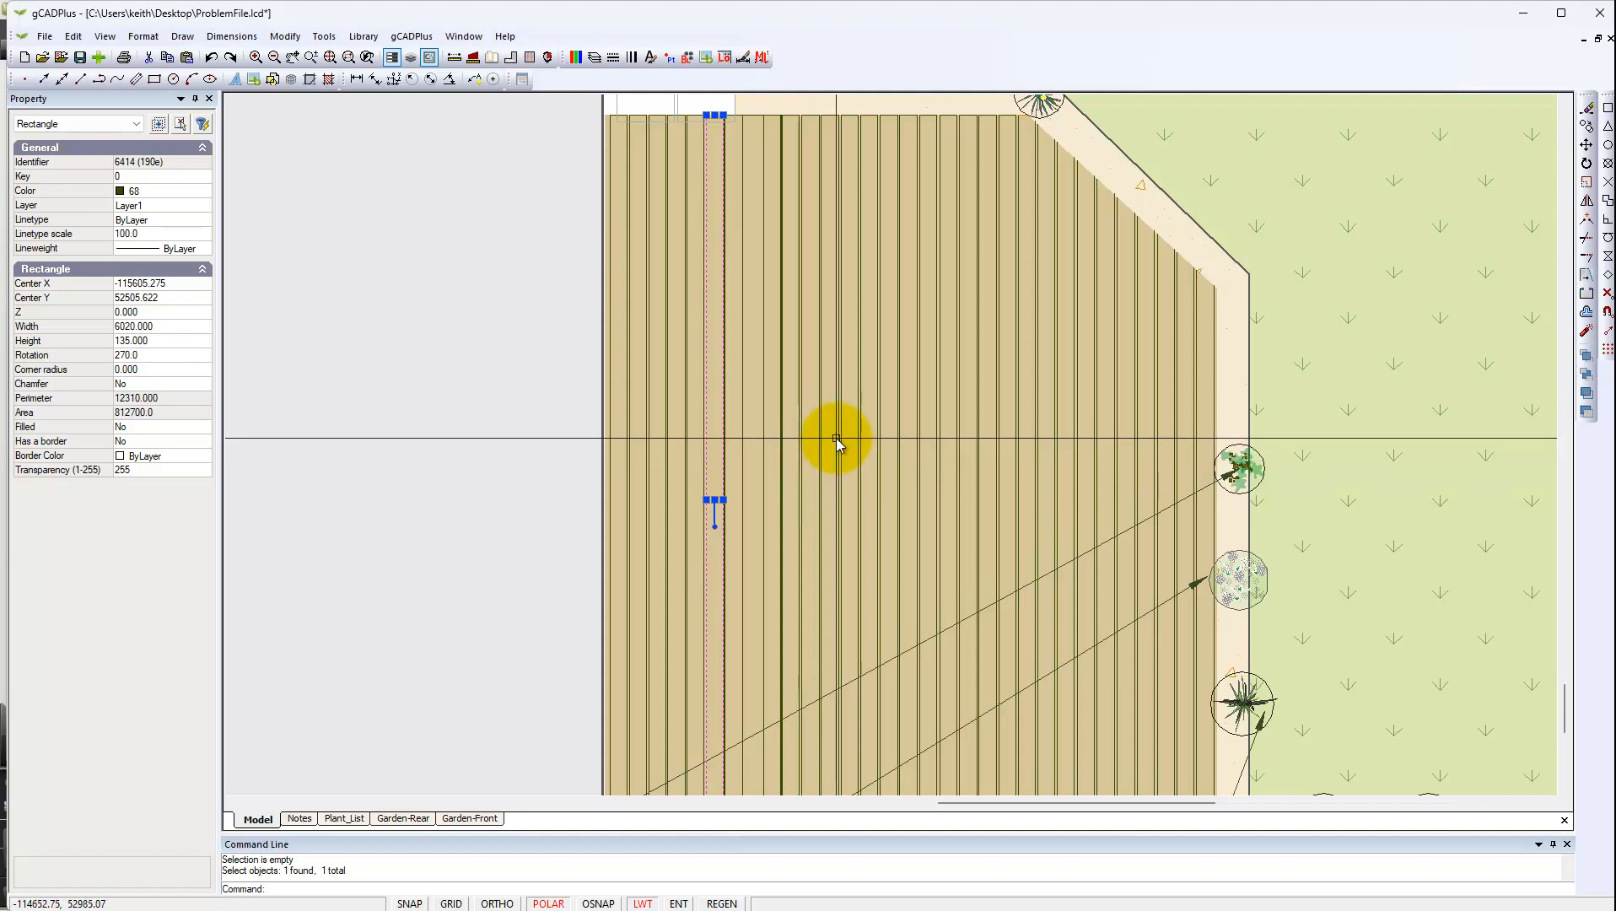
scroll(837, 441, down, 1)
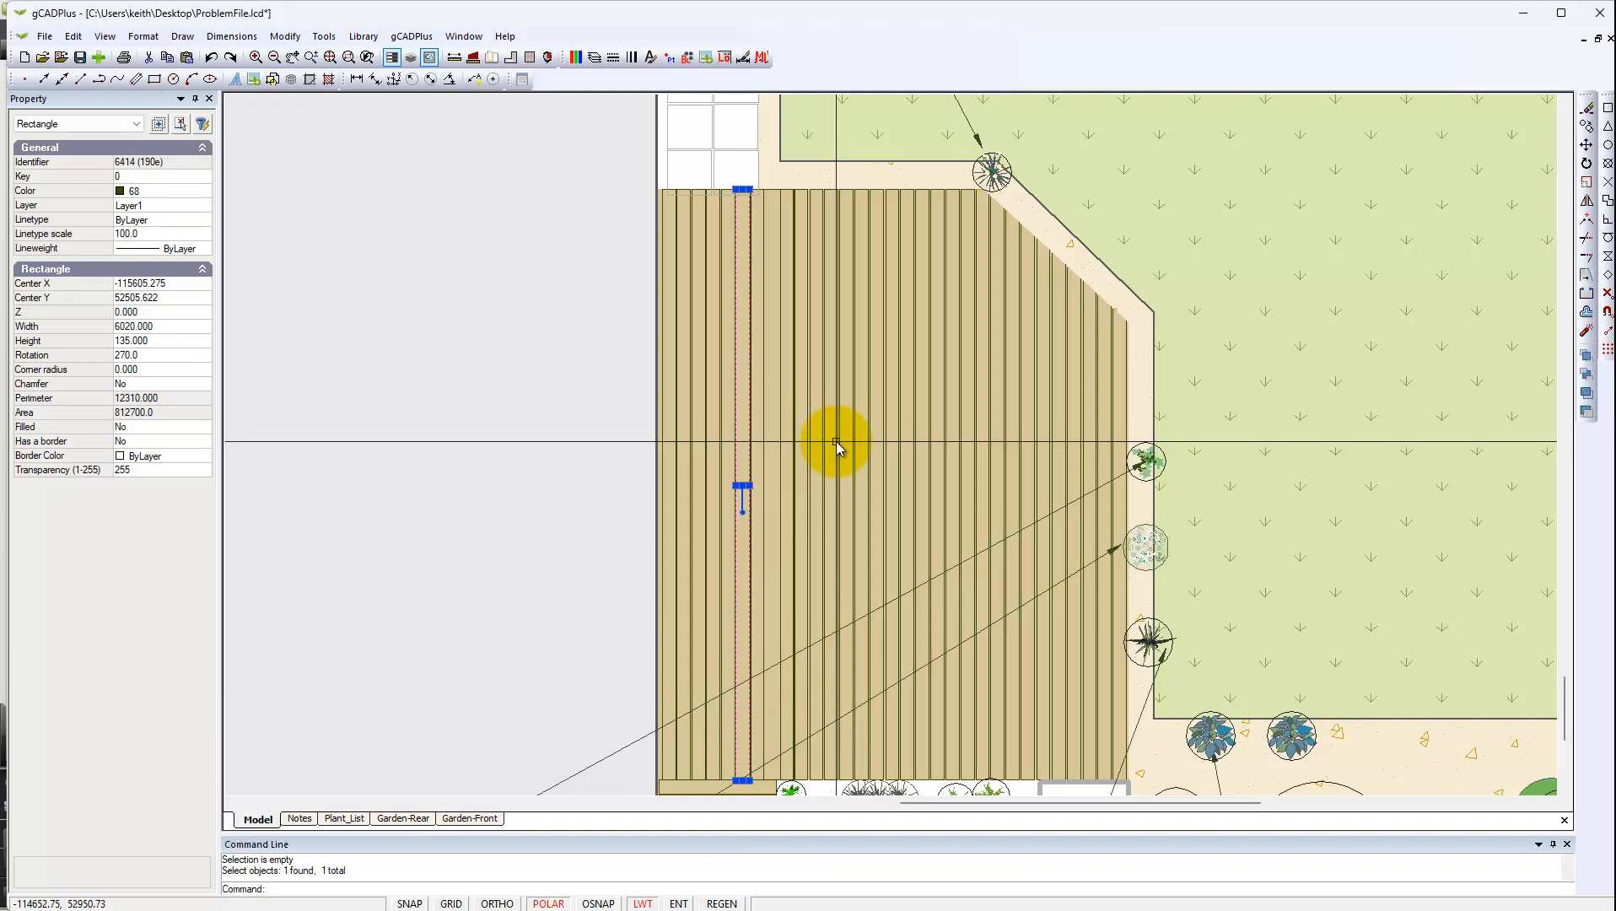
Step: Delete overlapping deck-board rectangles one at a time toward the house side of the decking, keeping the filled polyline
key(Escape)
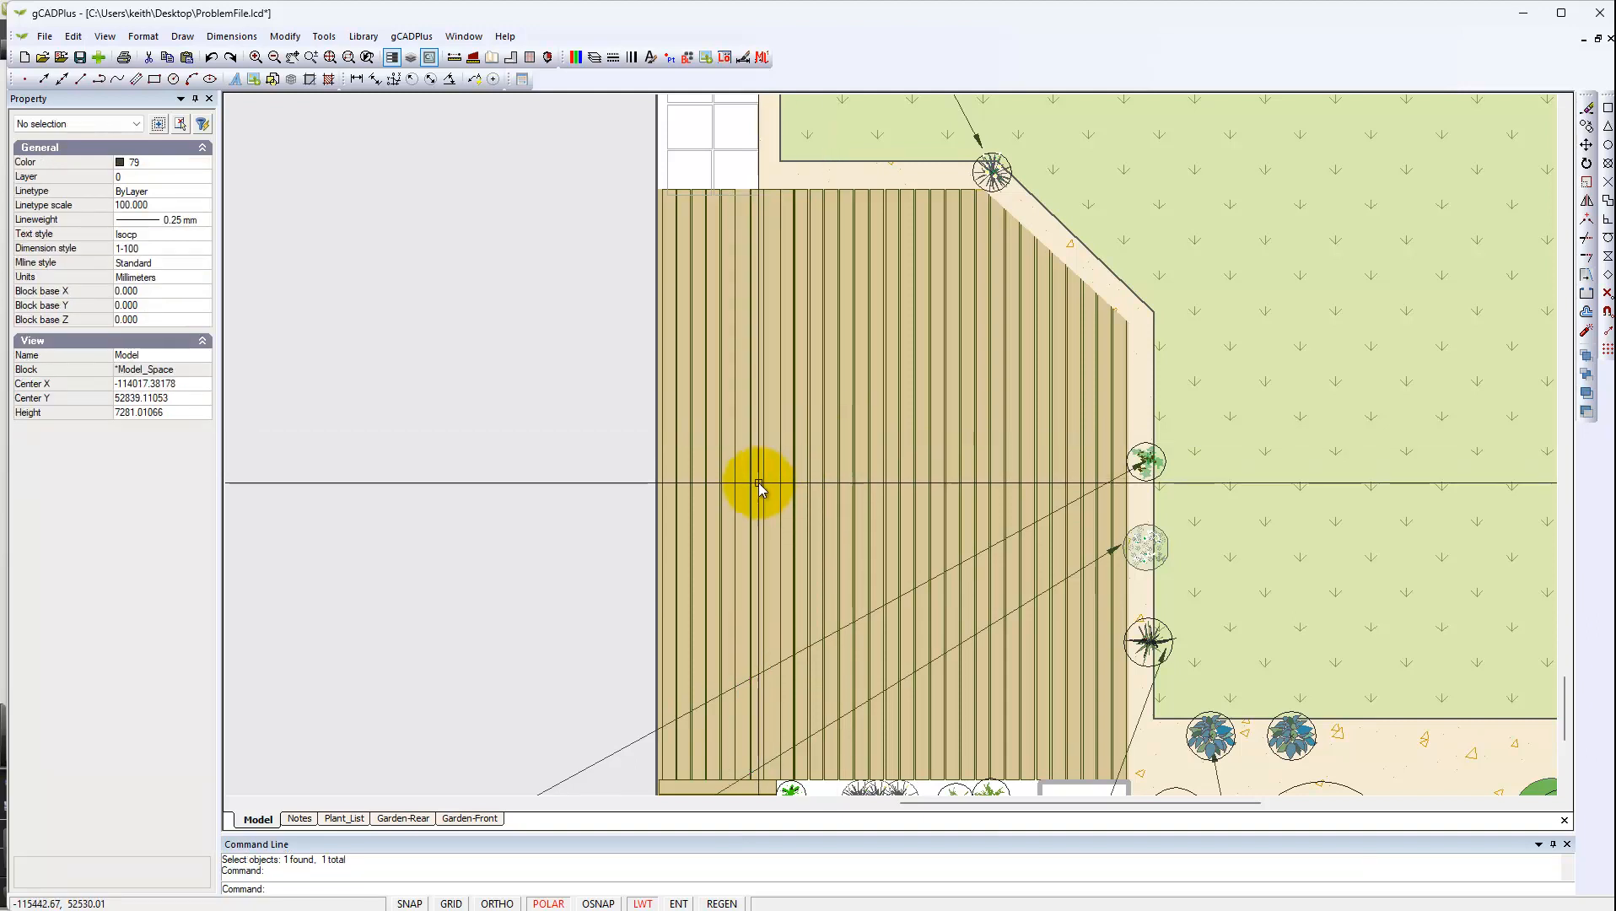
click(759, 486)
key(Escape)
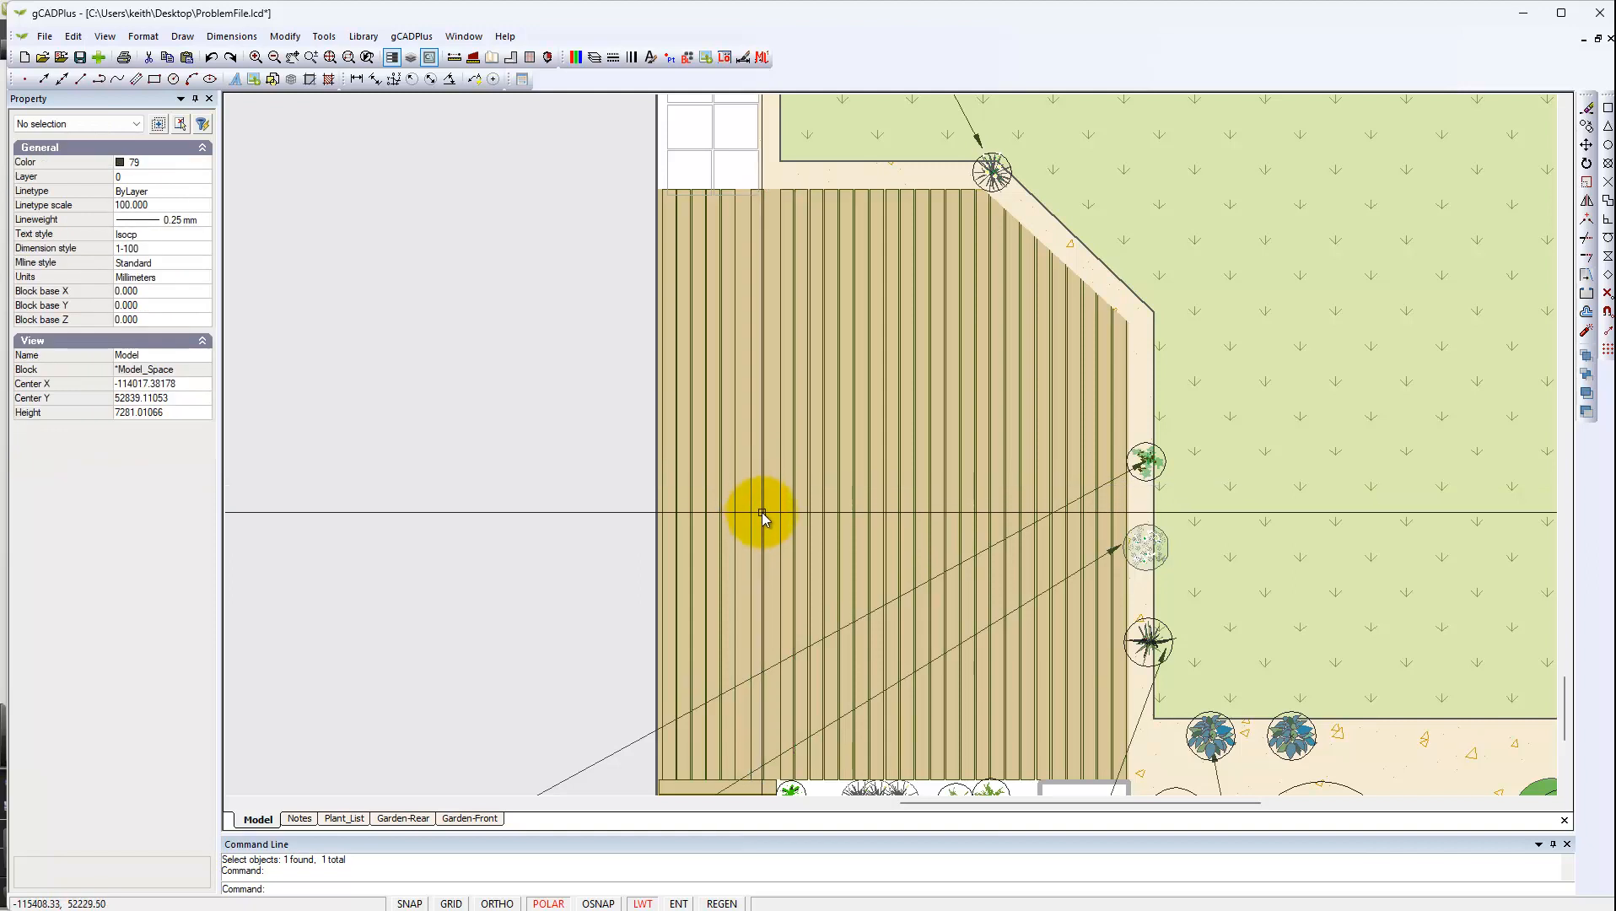
click(761, 515)
key(Escape)
click(714, 497)
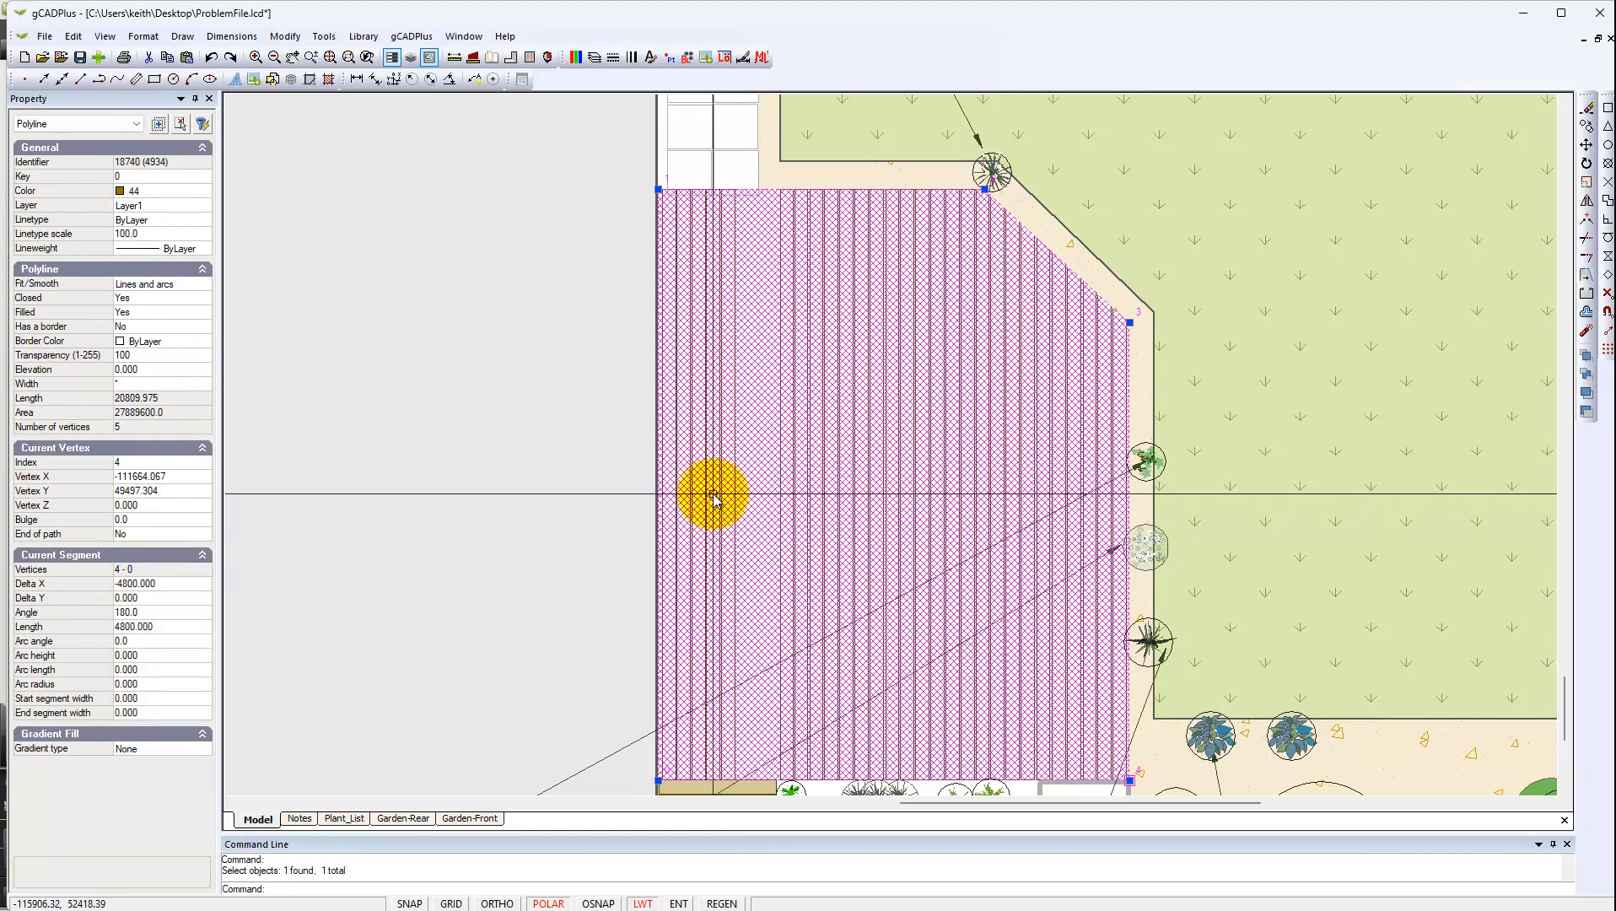
key(Escape)
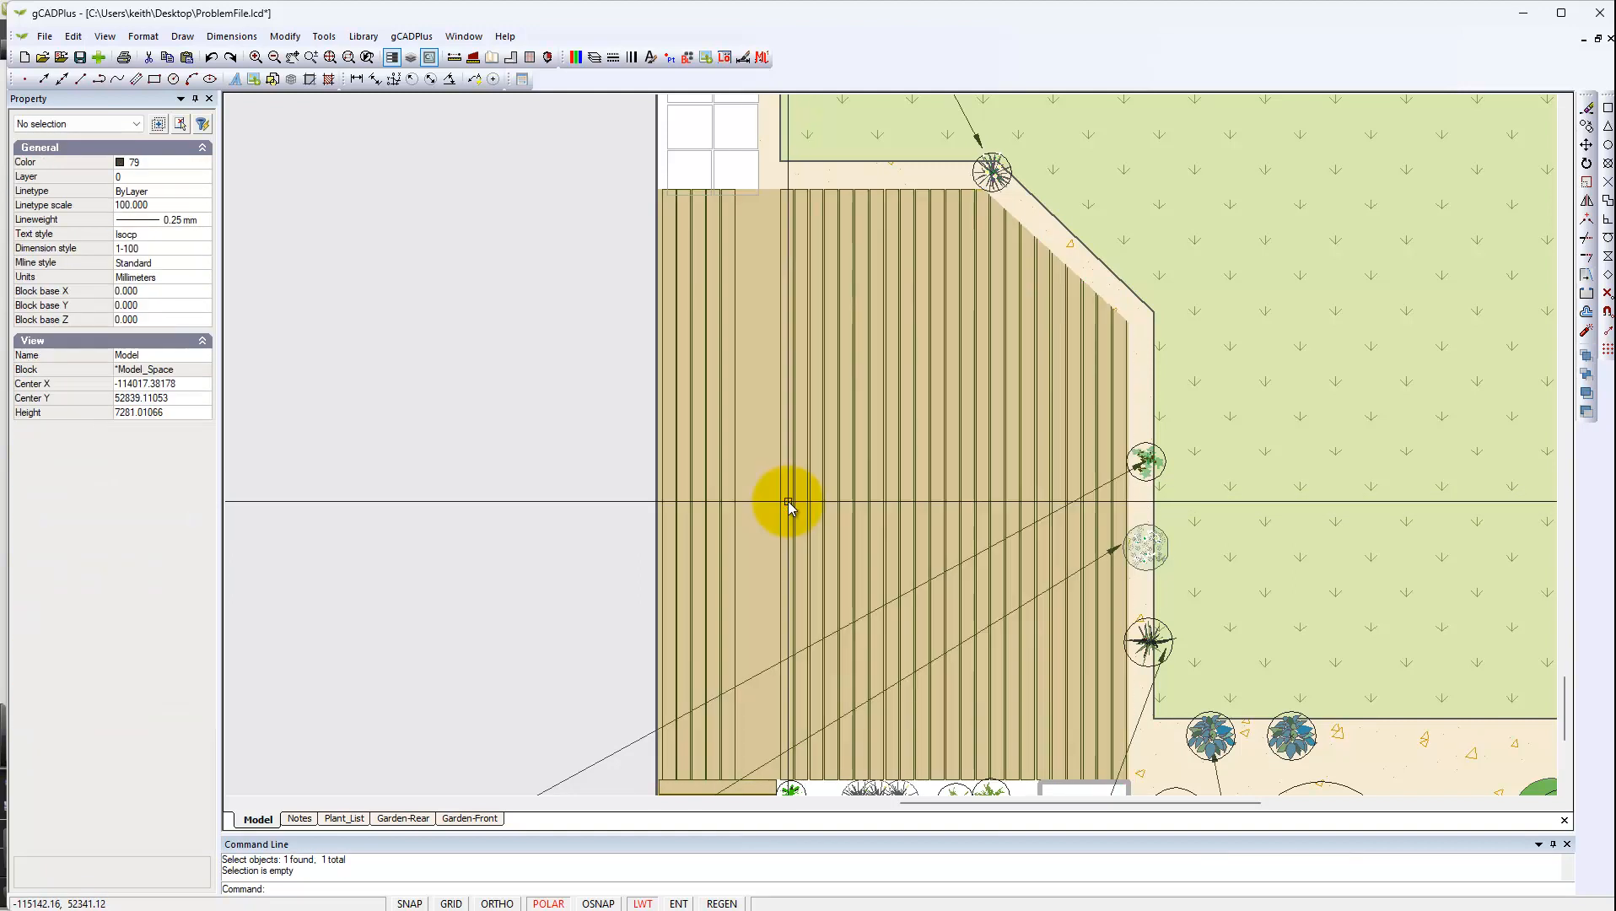
click(740, 521)
key(Escape)
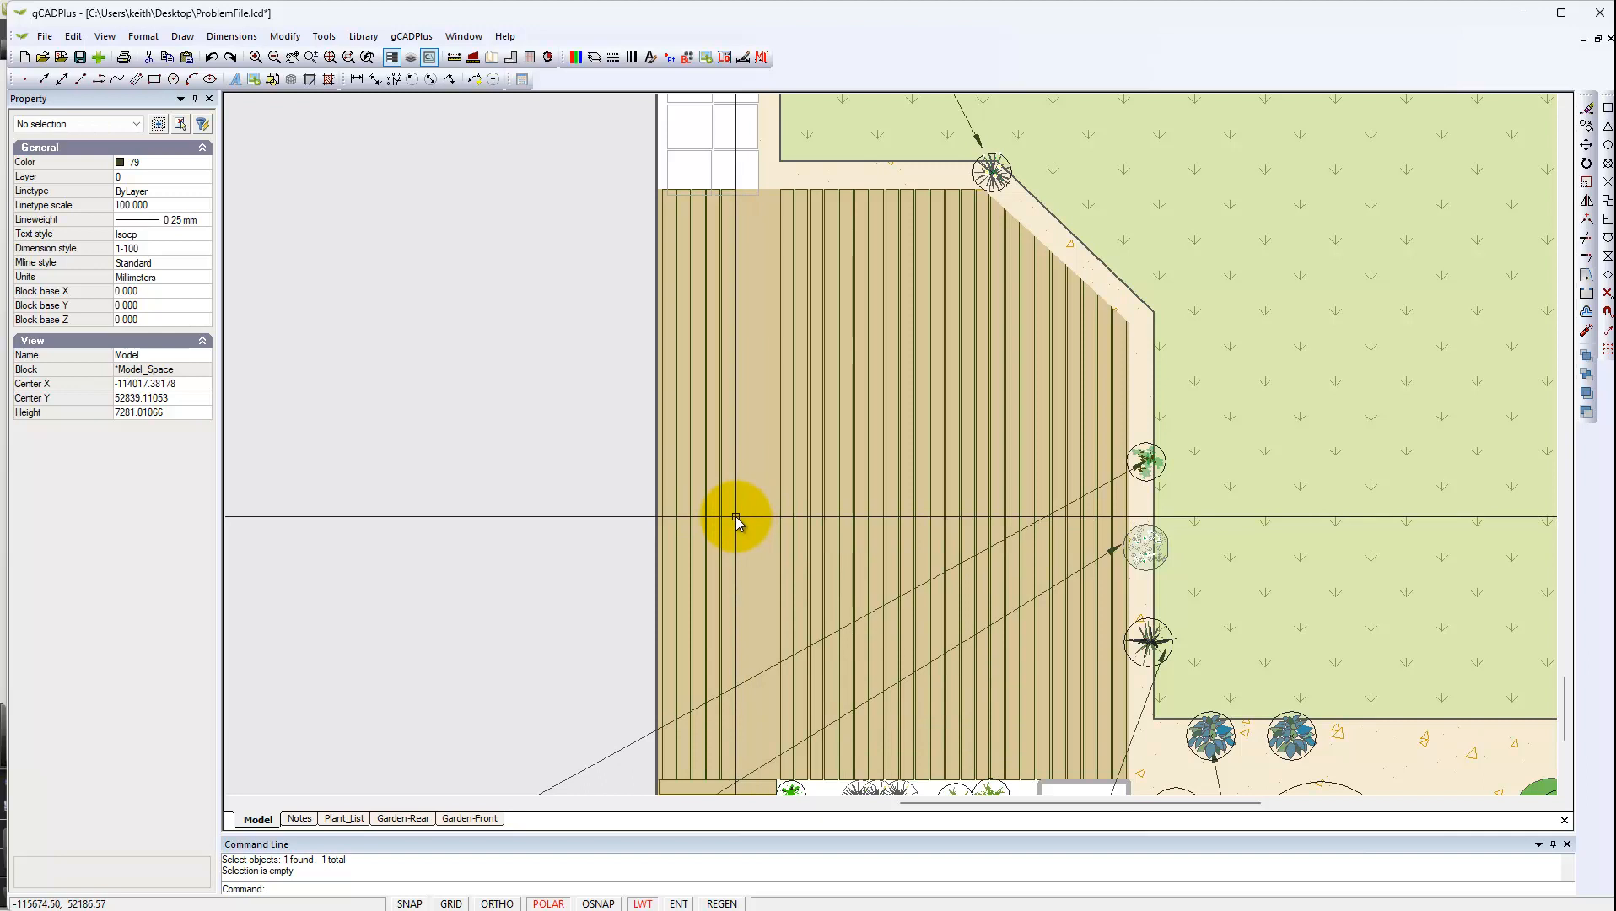
click(736, 521)
key(Escape)
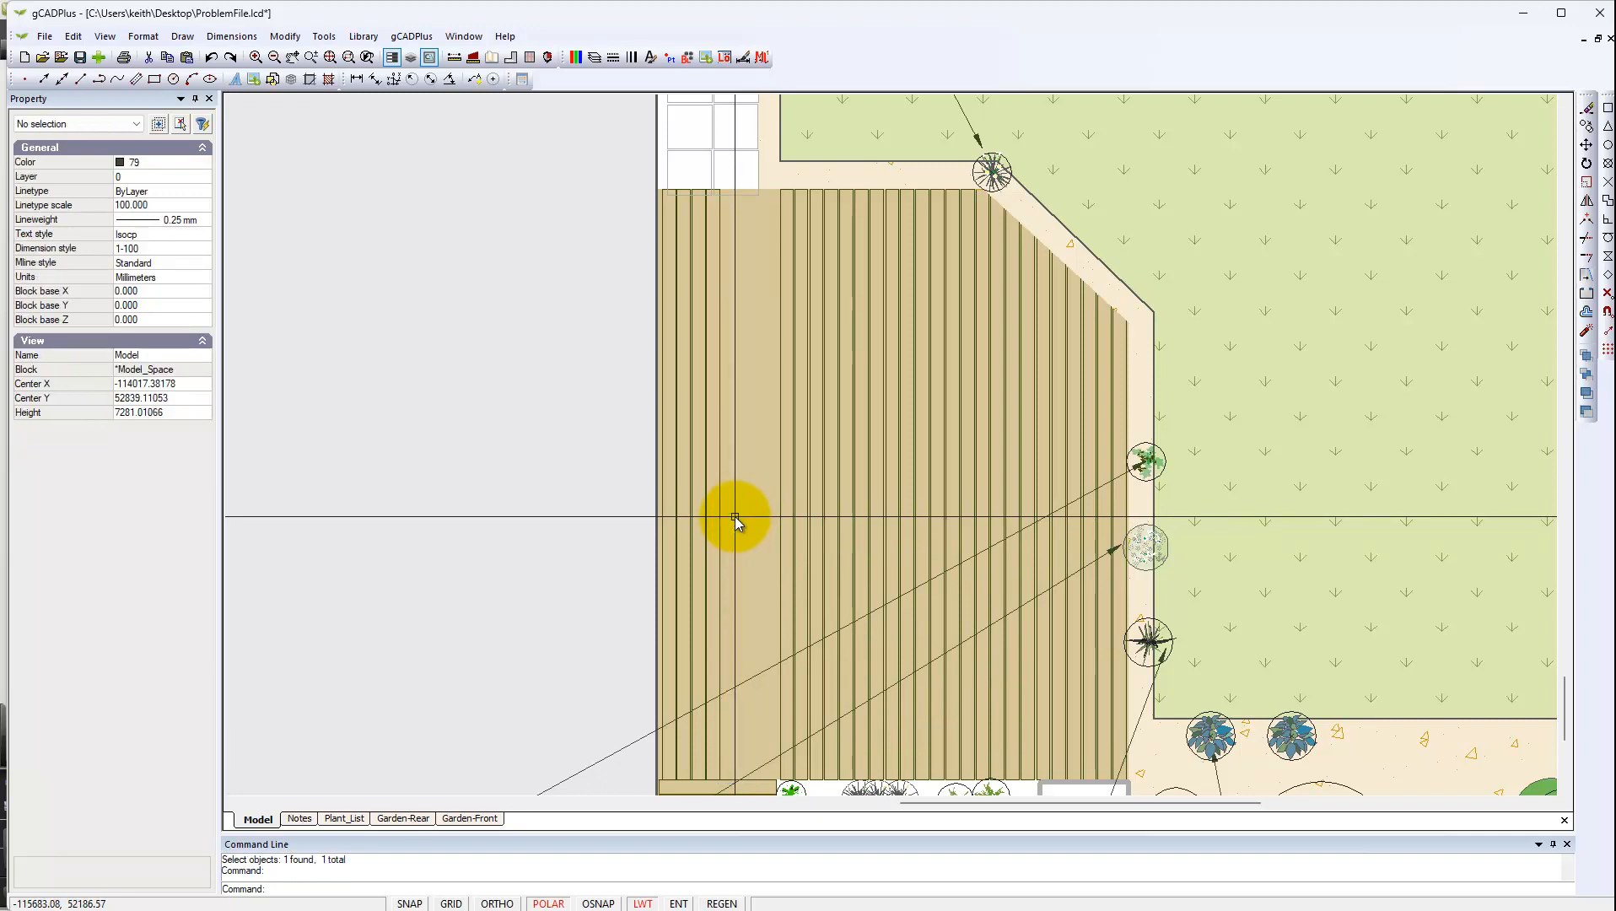
click(735, 520)
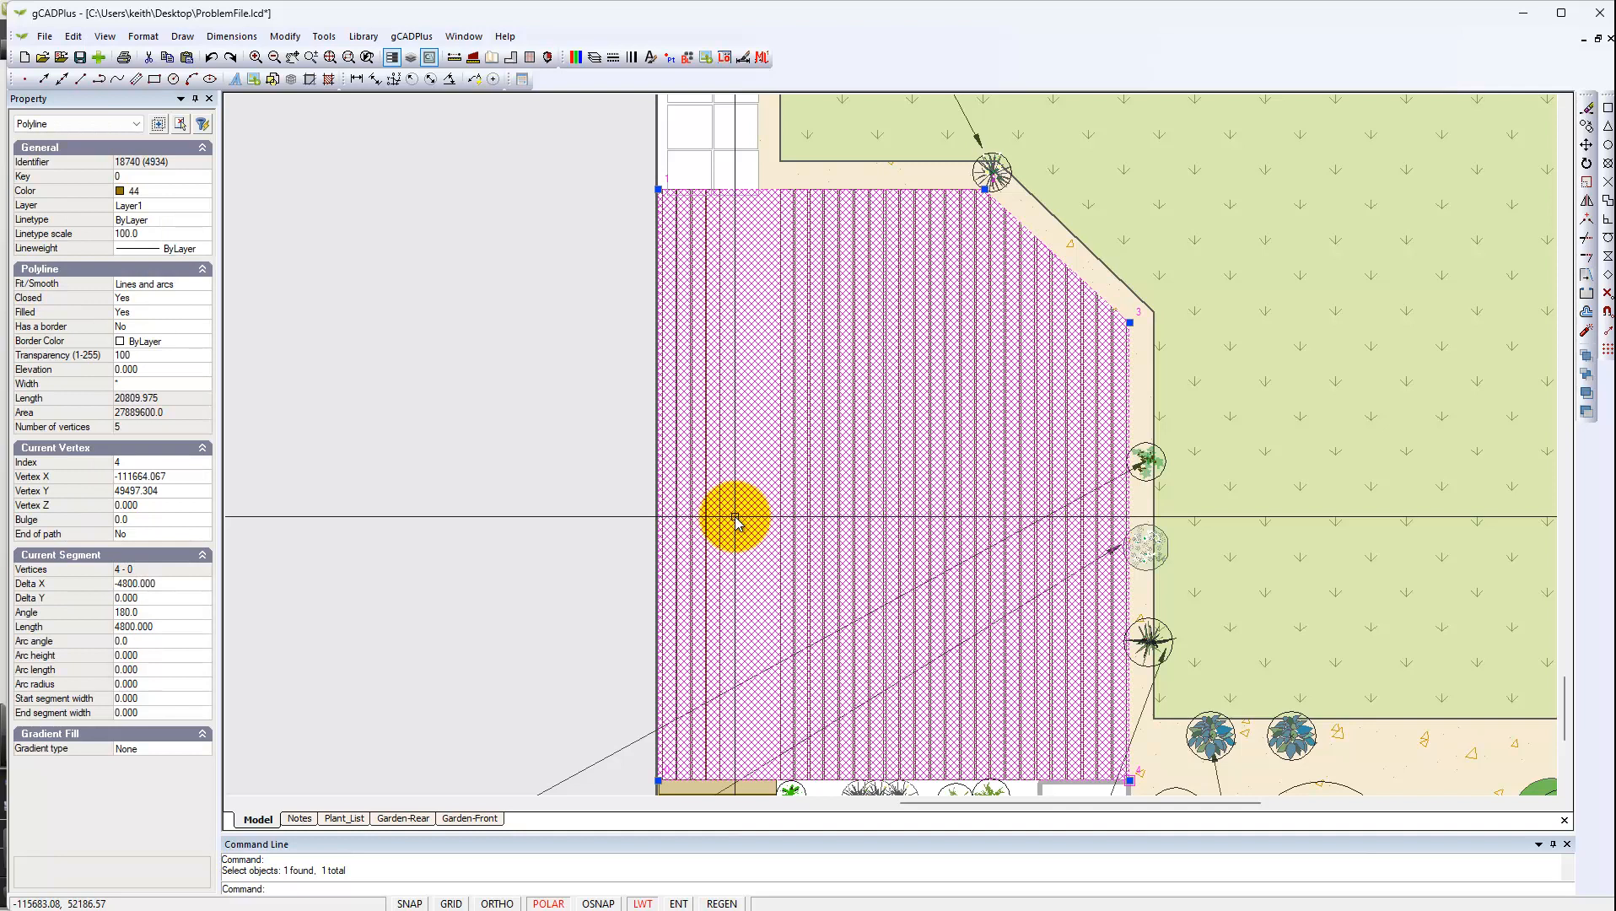
key(Escape)
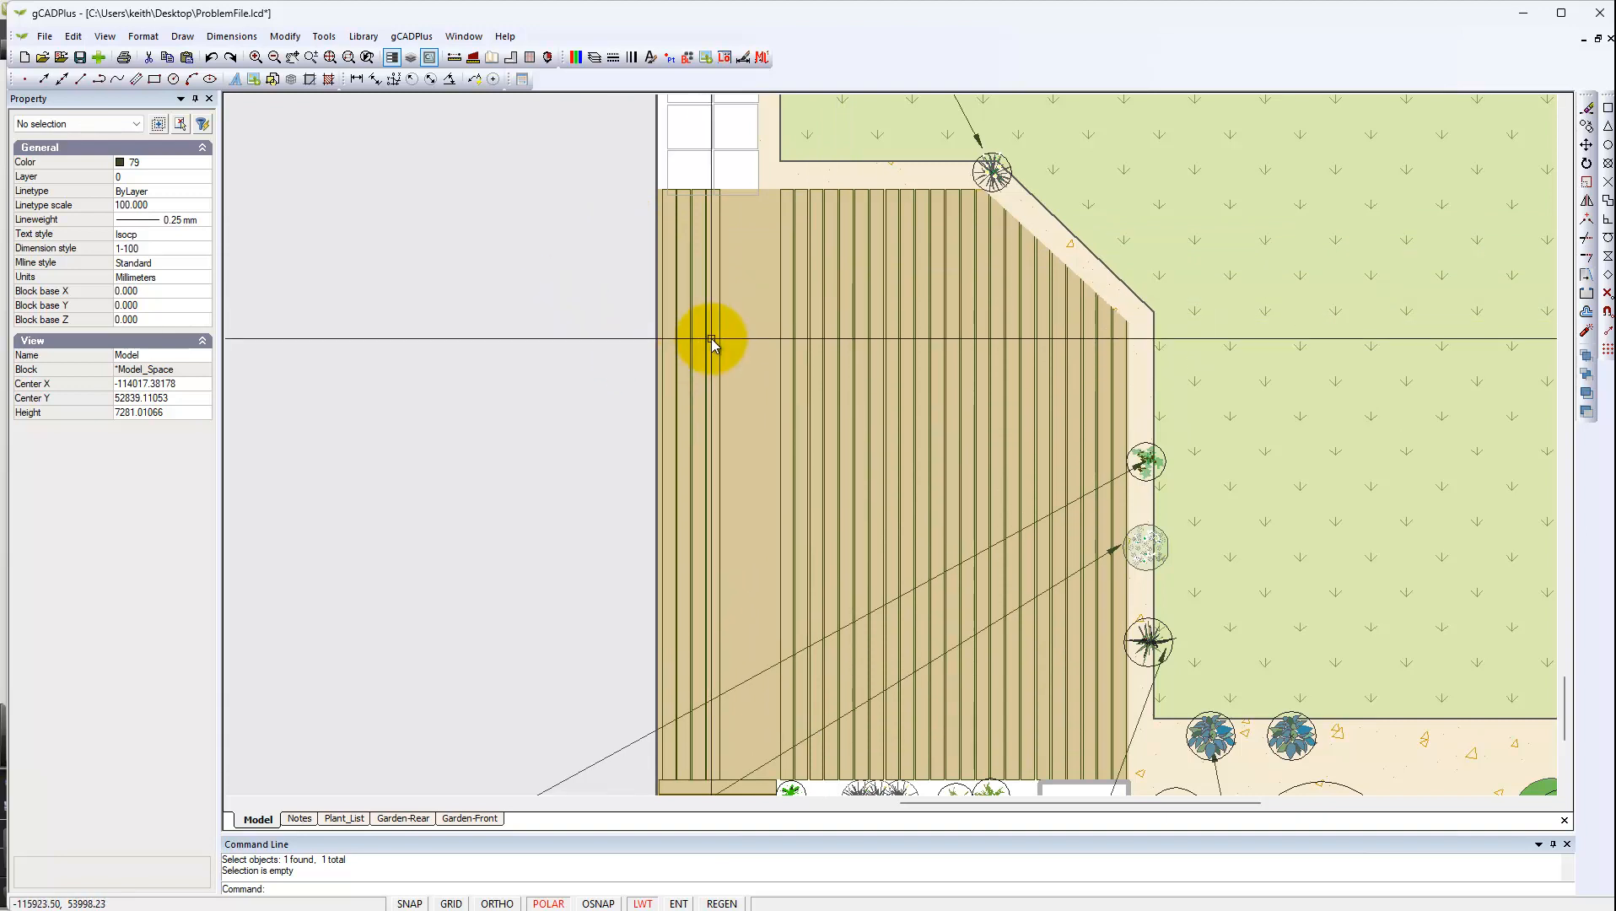
Step: Delete the top rectangle of the deck board against the house wall and examine the duplicate beneath it
click(673, 299)
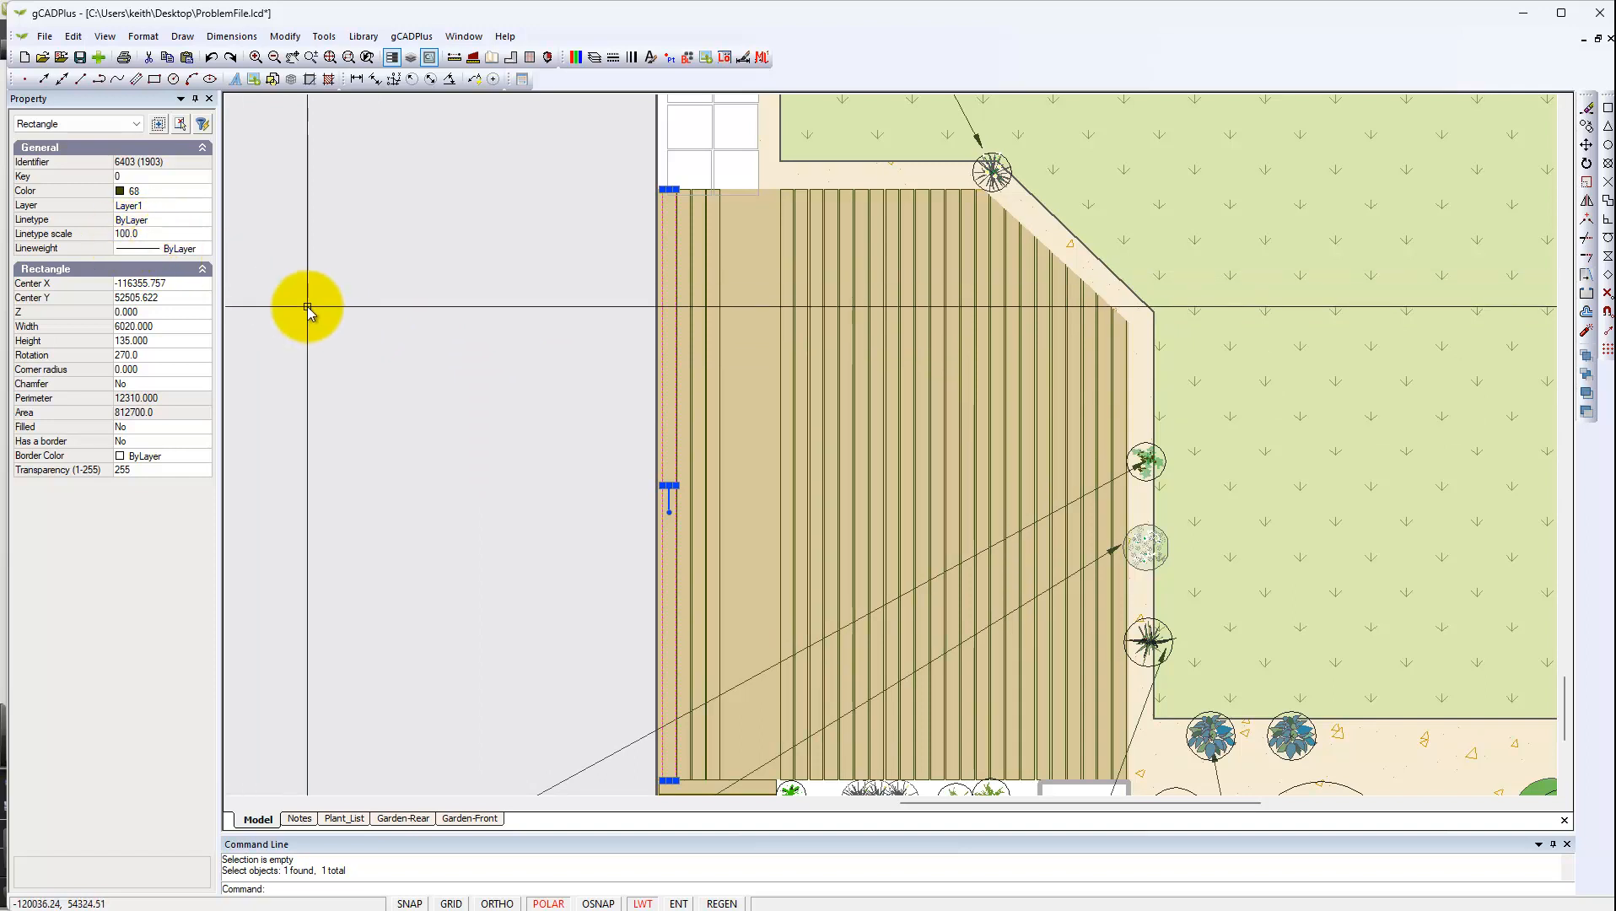
key(Escape)
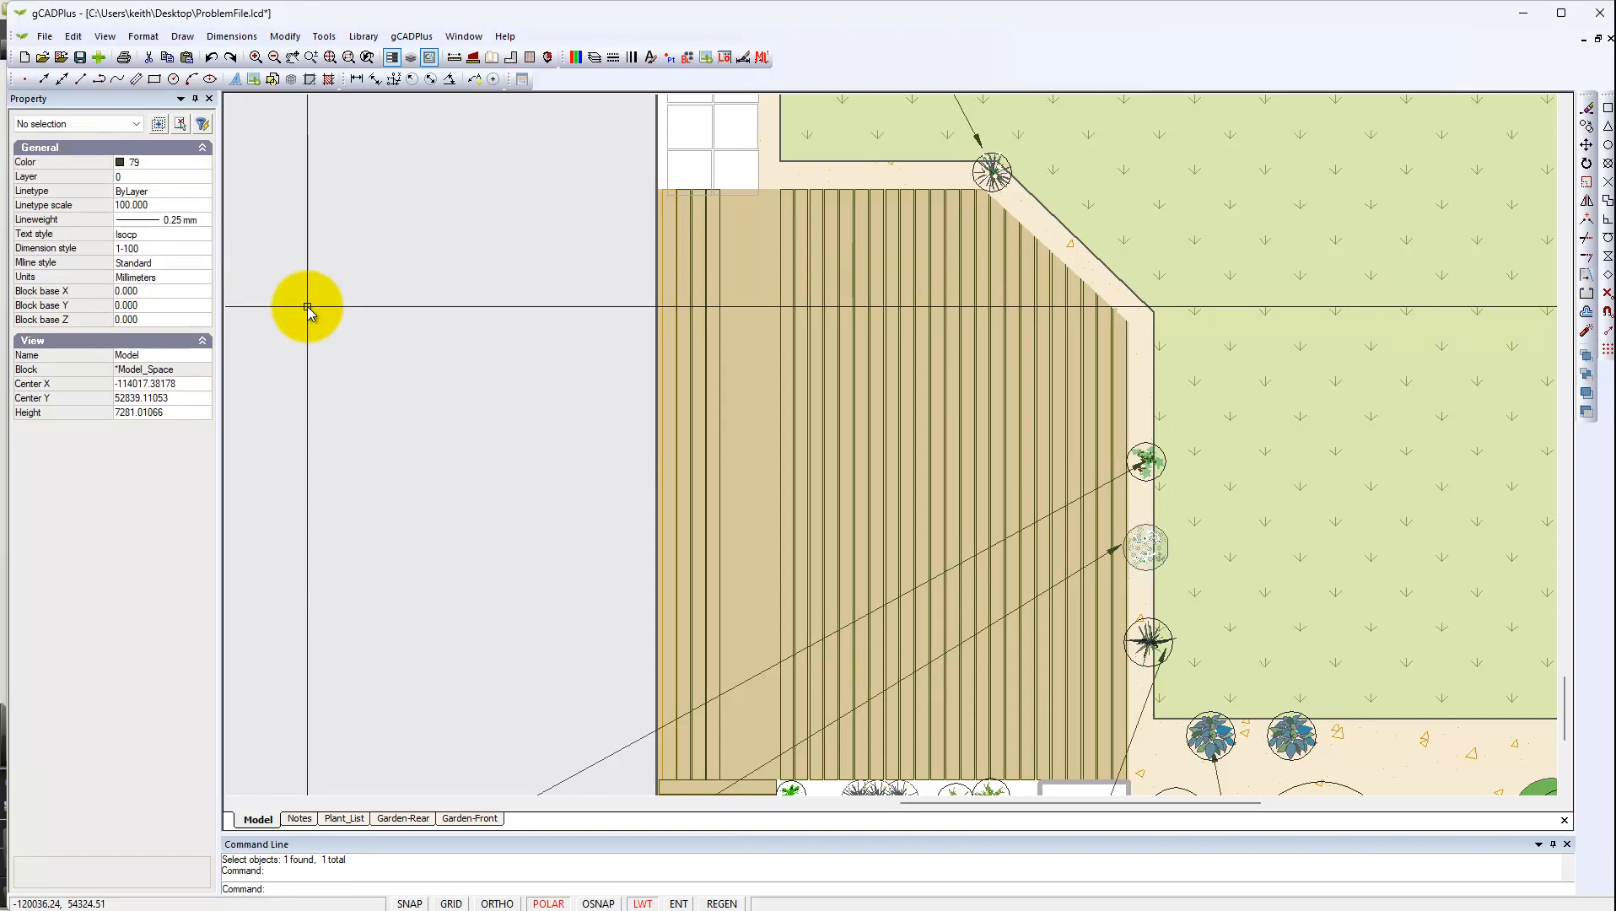
click(662, 477)
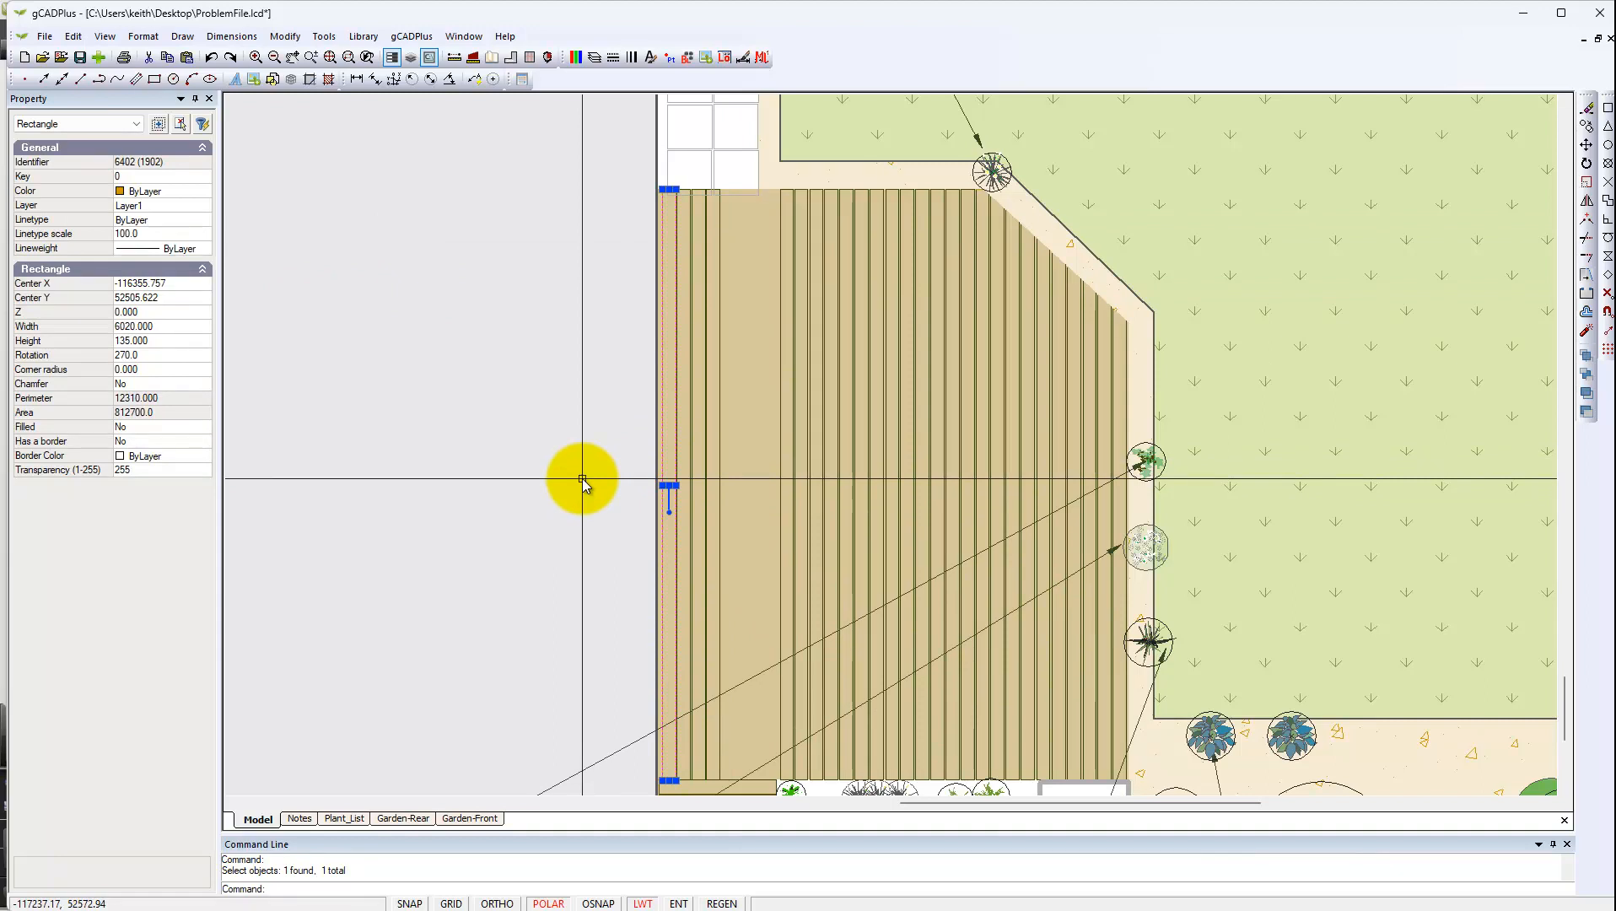
key(Escape)
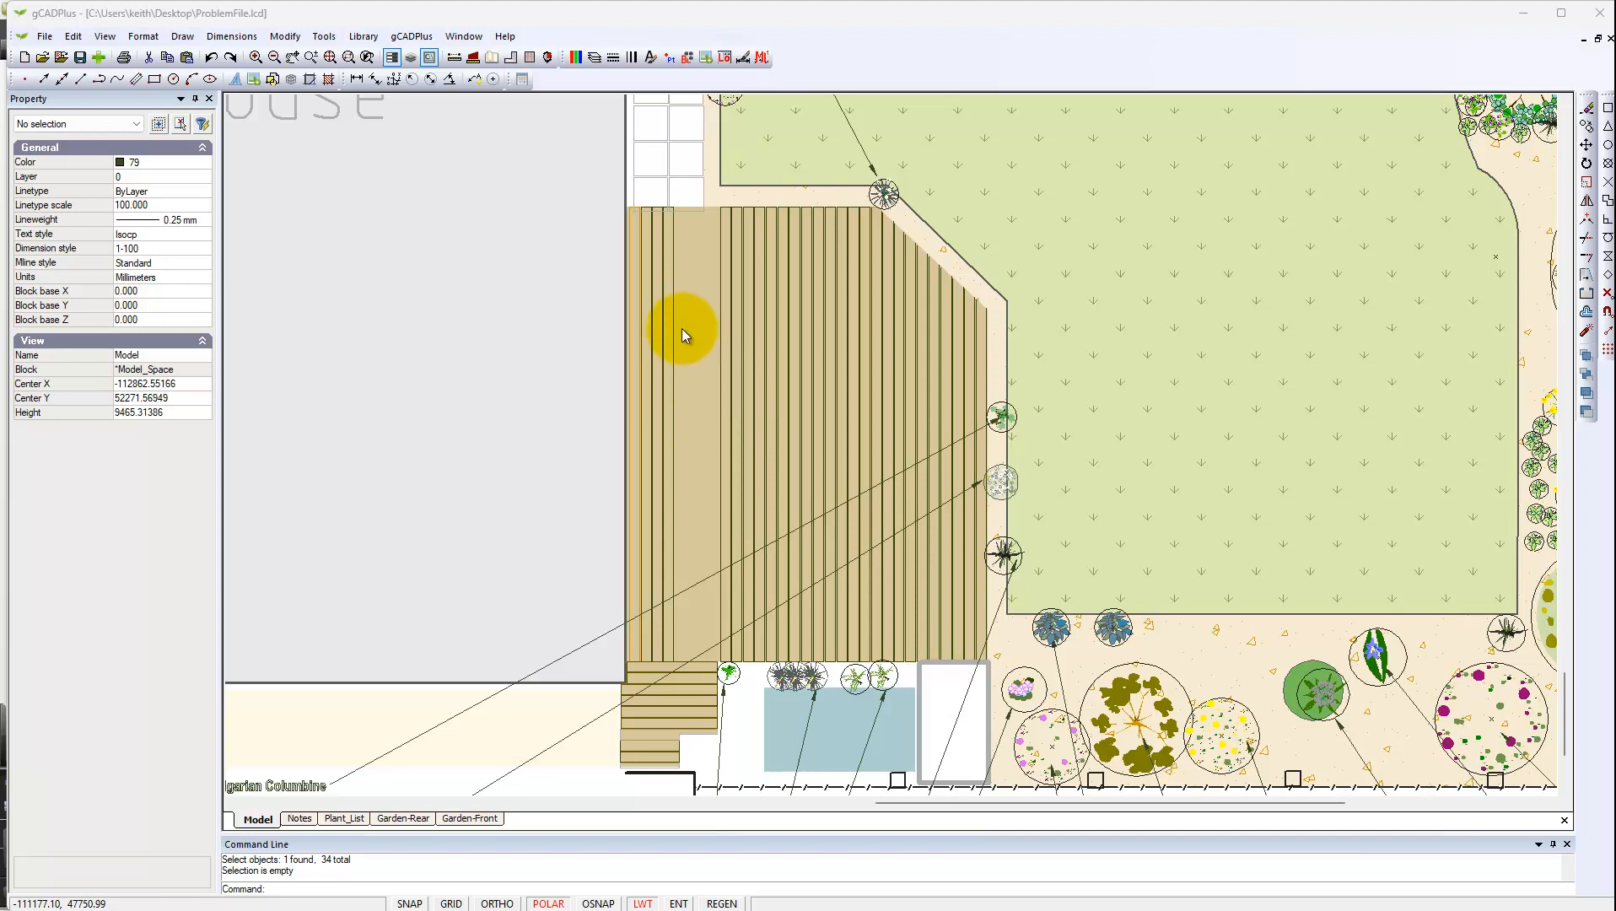
Step: Delete all remaining deck-board rectangles, keeping the house polyline and the decking's filled polyline out of the selection
click(610, 201)
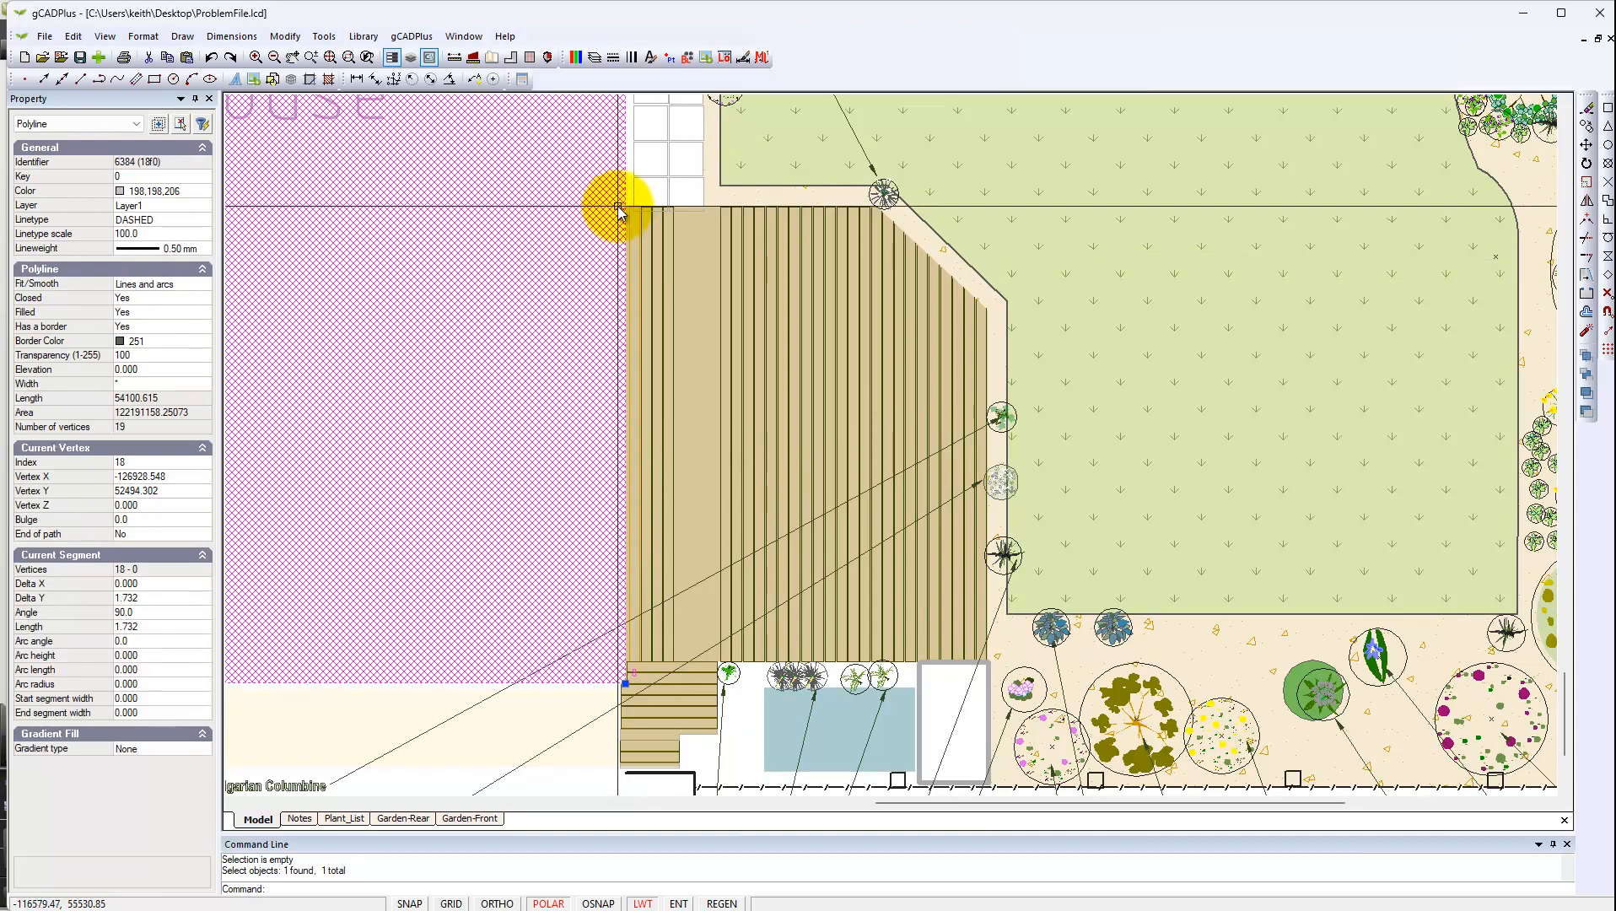
drag(614, 207, 1017, 671)
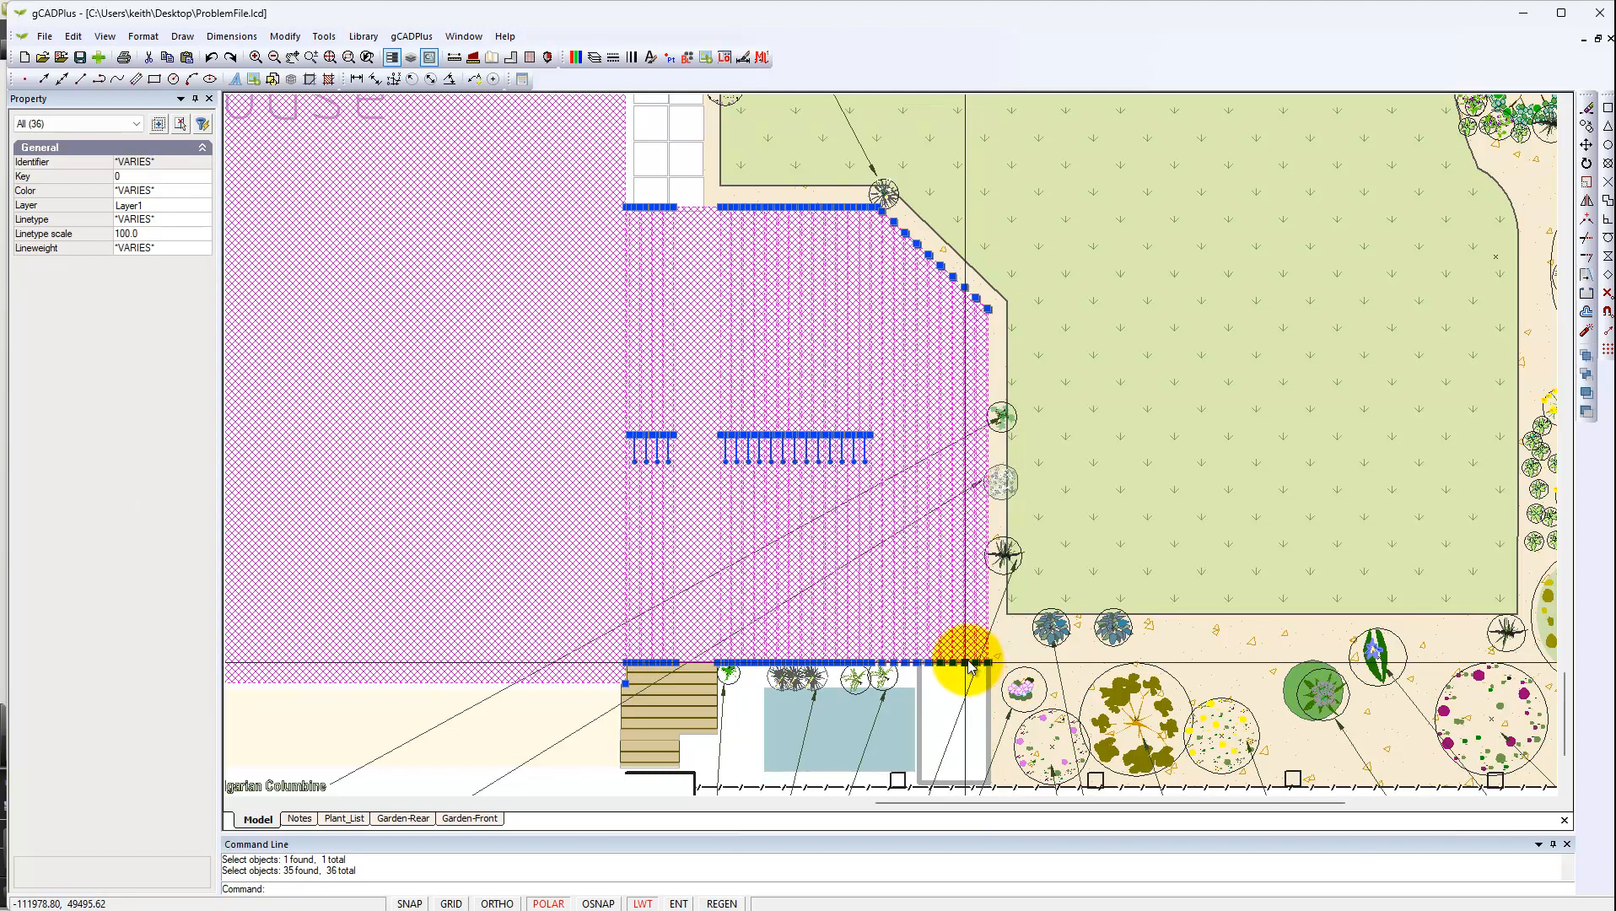
shift+click(465, 456)
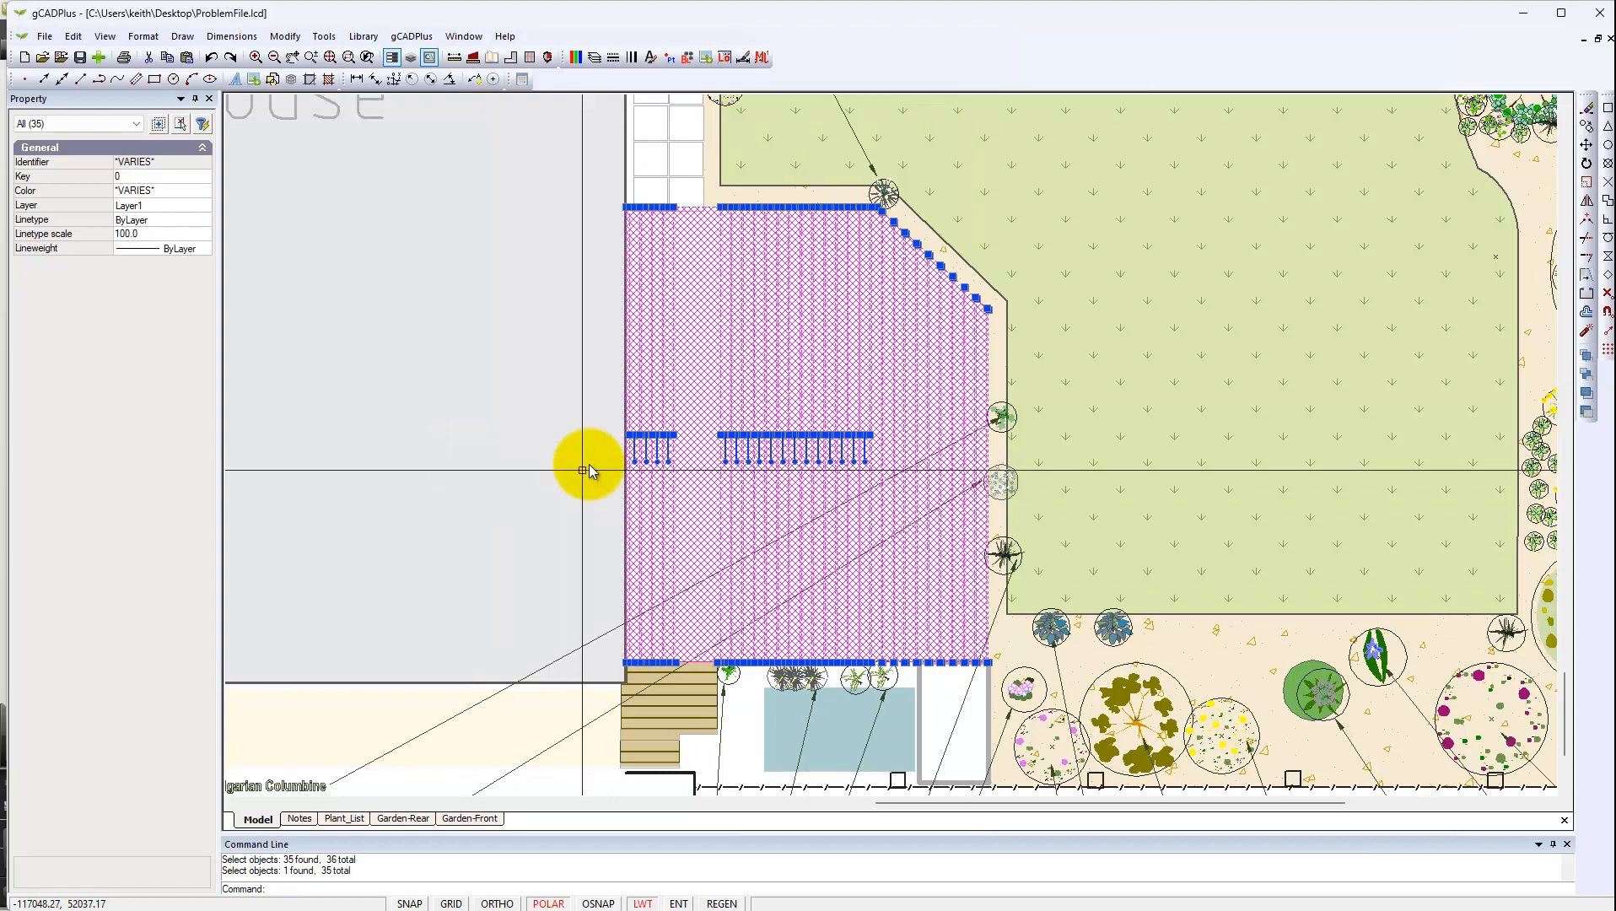
shift+click(696, 388)
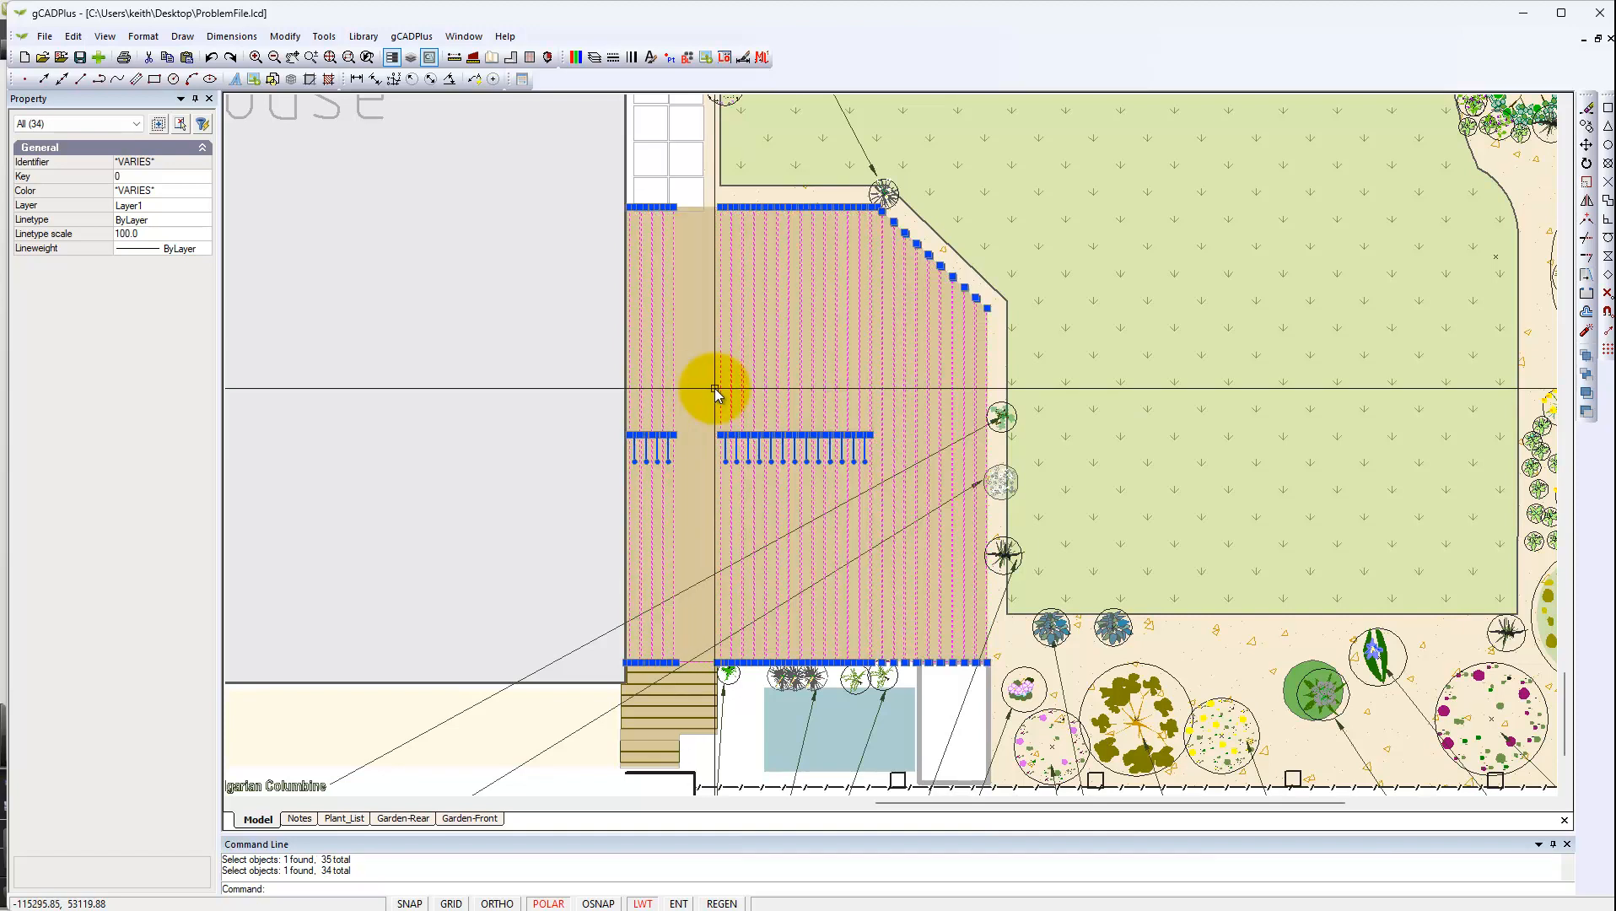
key(Delete)
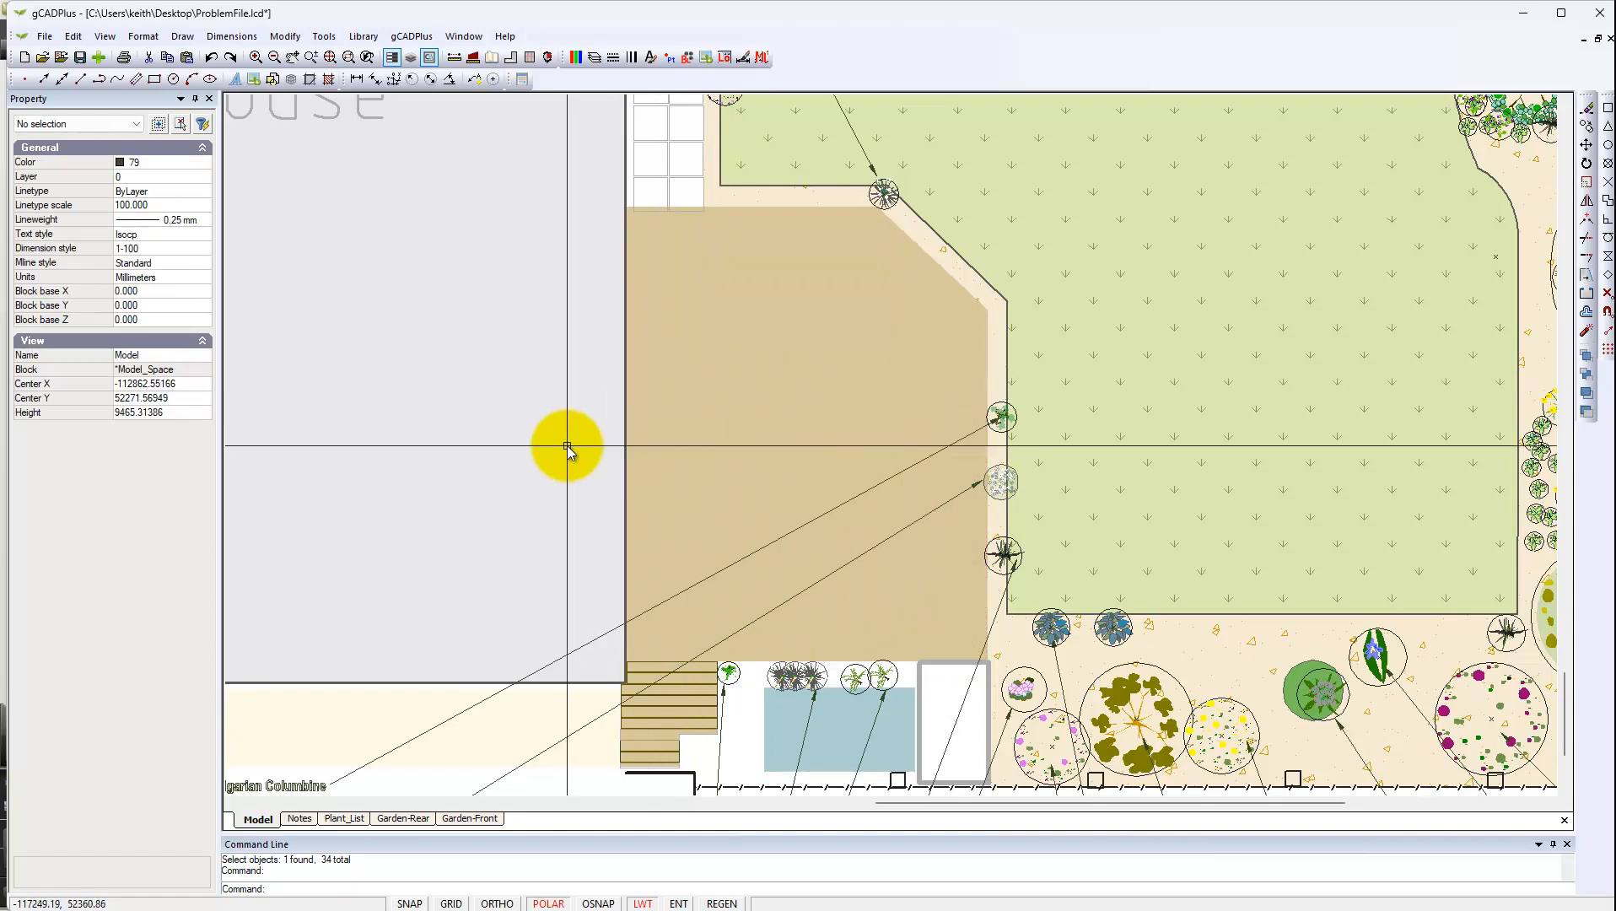
Step: Set the linetype scale of the decking's filled polyline to 1.0
click(762, 375)
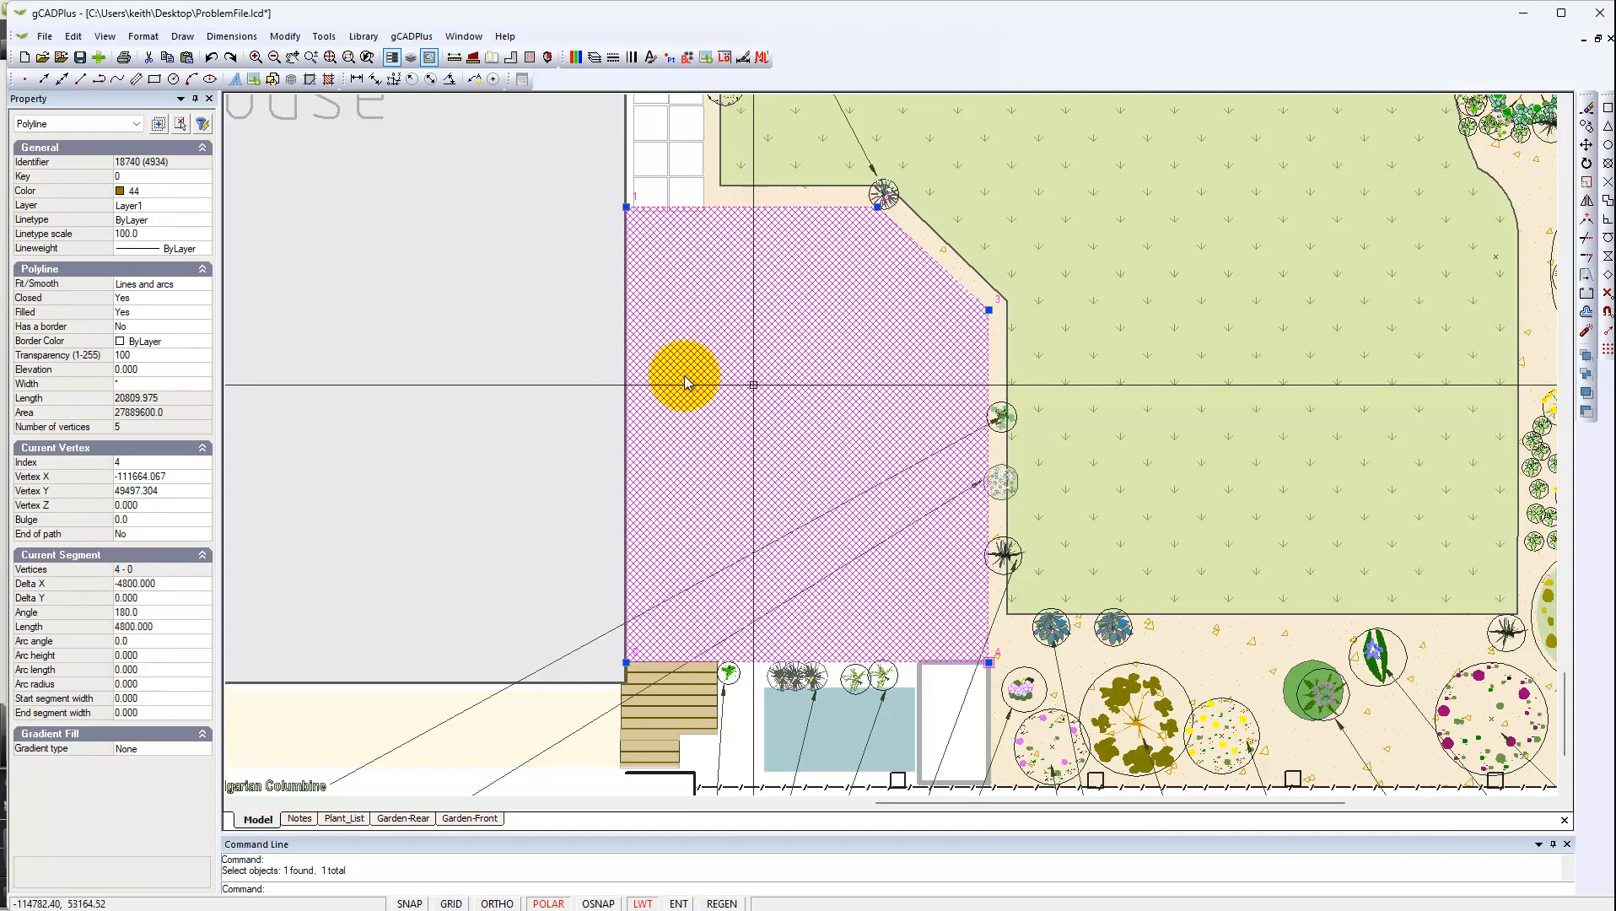
click(160, 232)
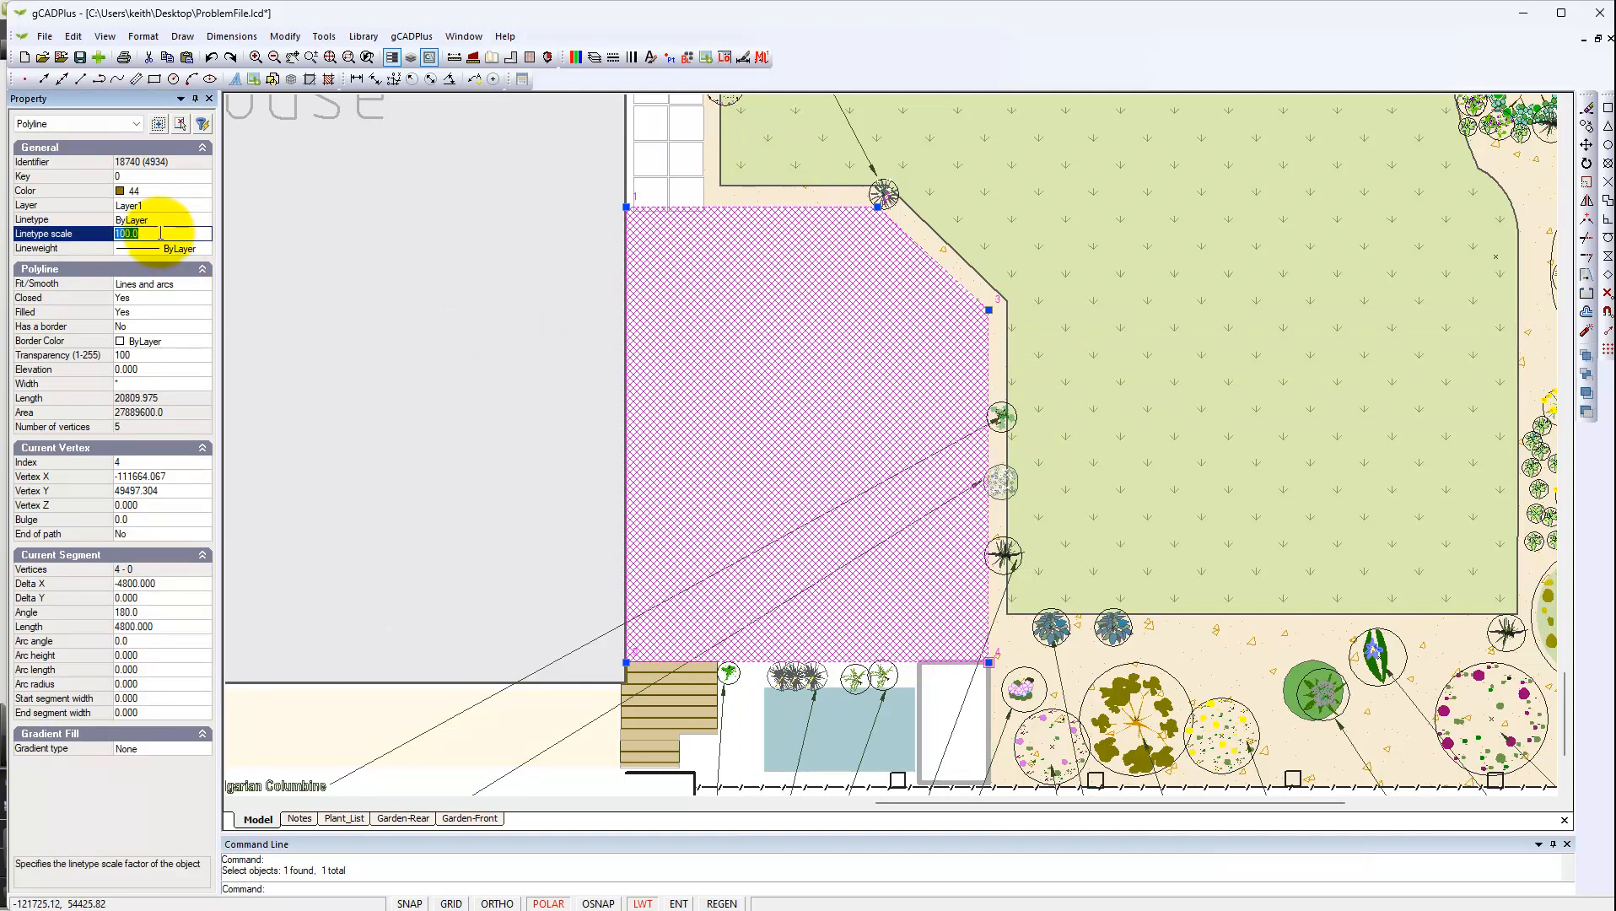
text(1.0)
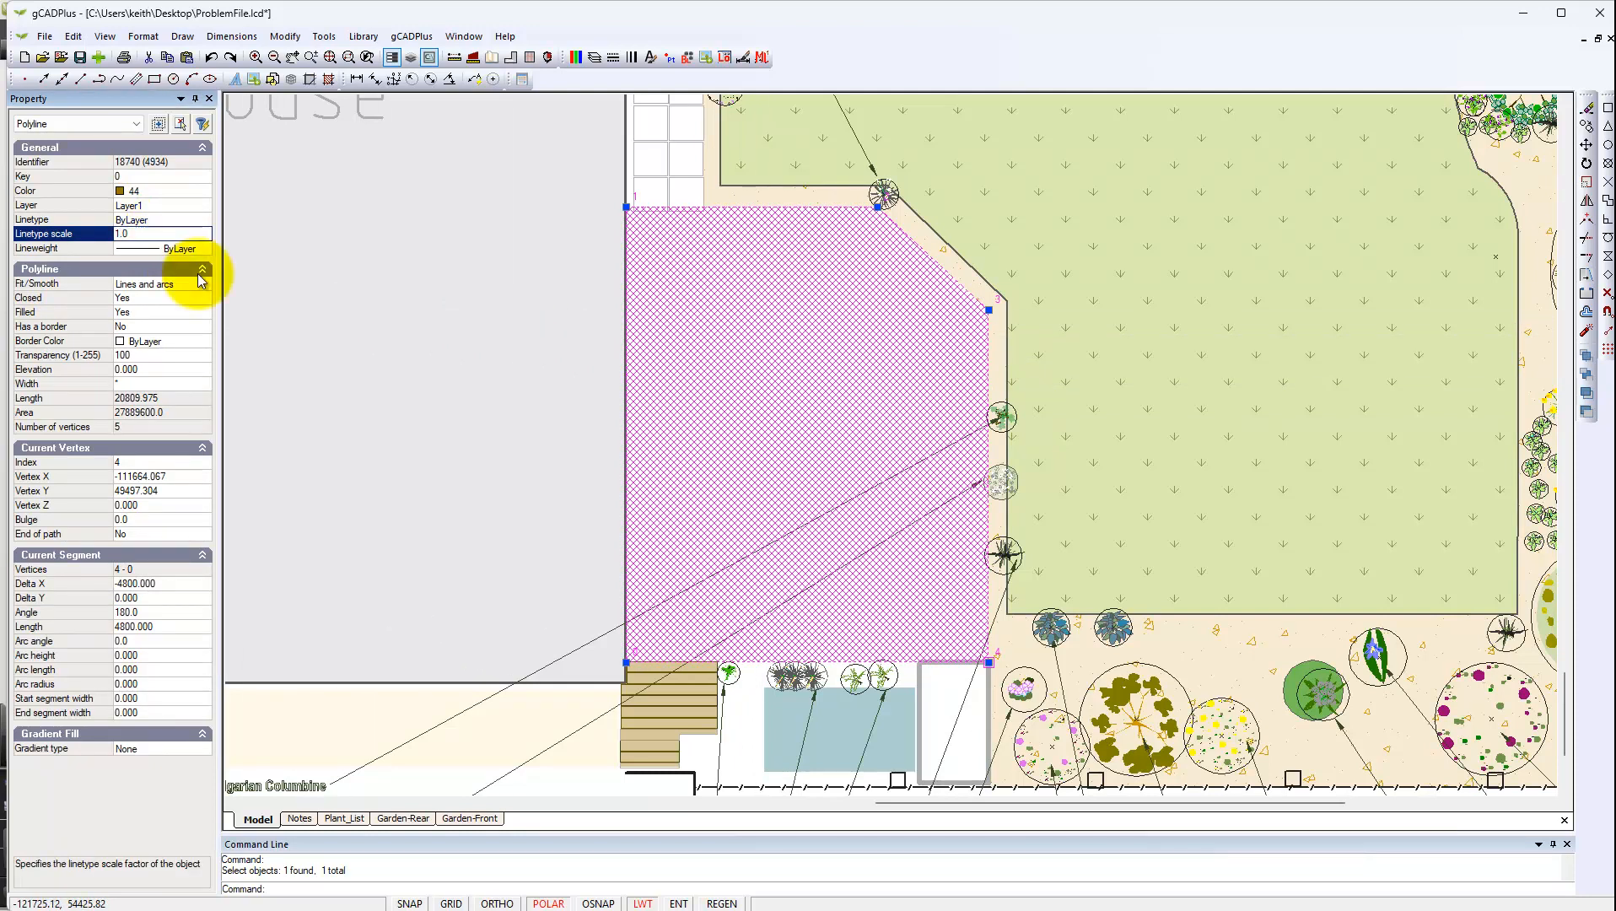
click(429, 365)
key(Escape)
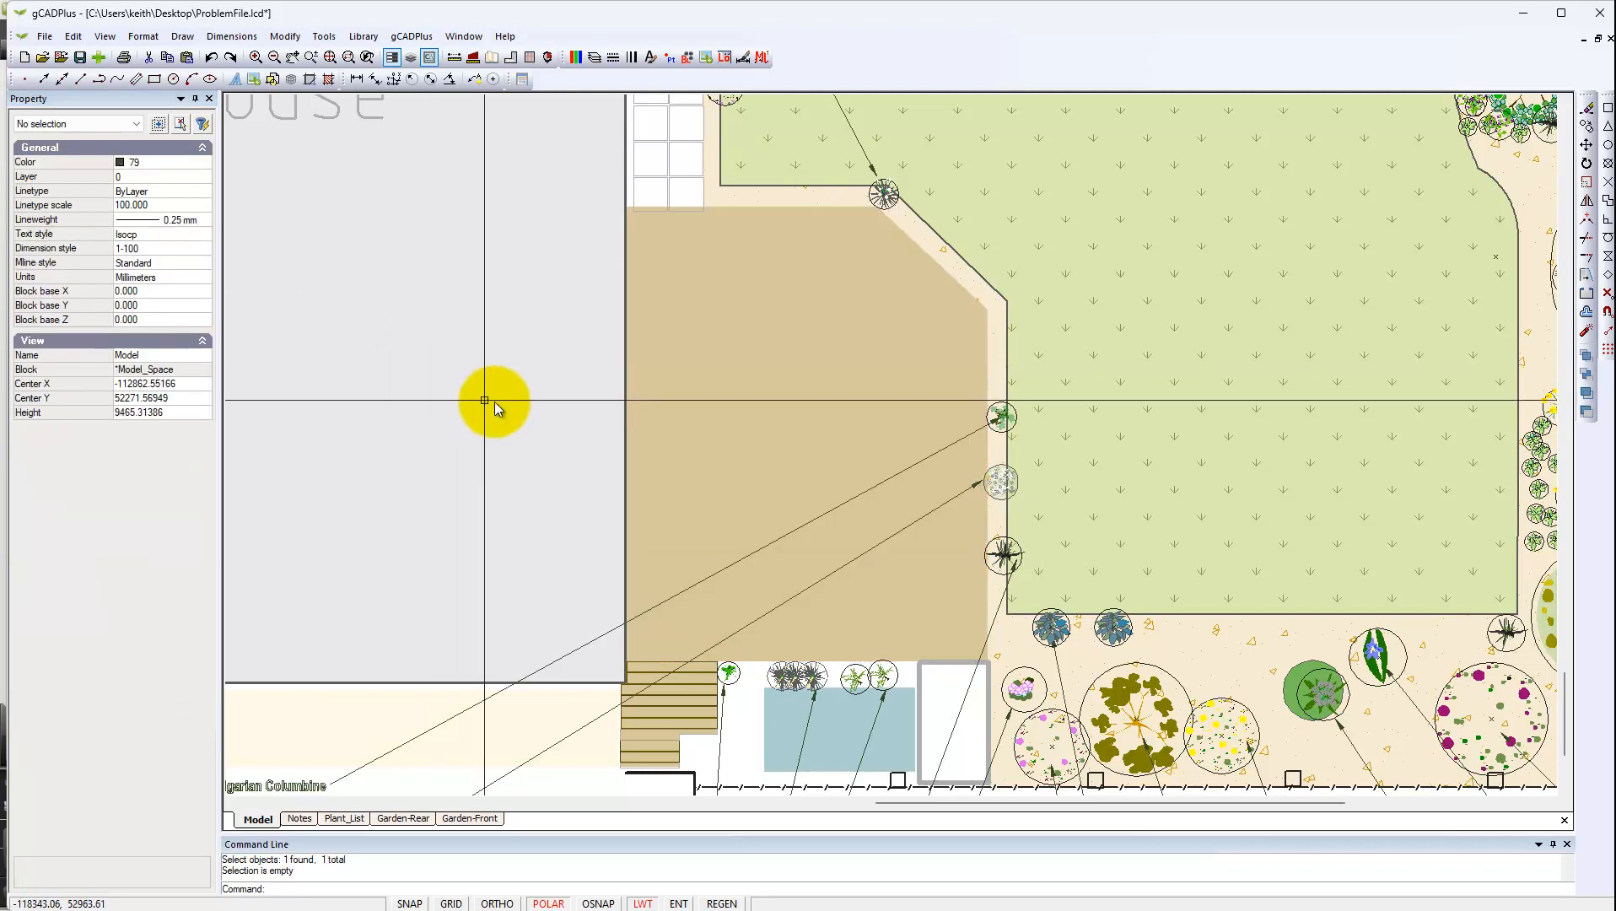
Step: Give the decking's filled polyline a border and set its border color to 251
click(735, 366)
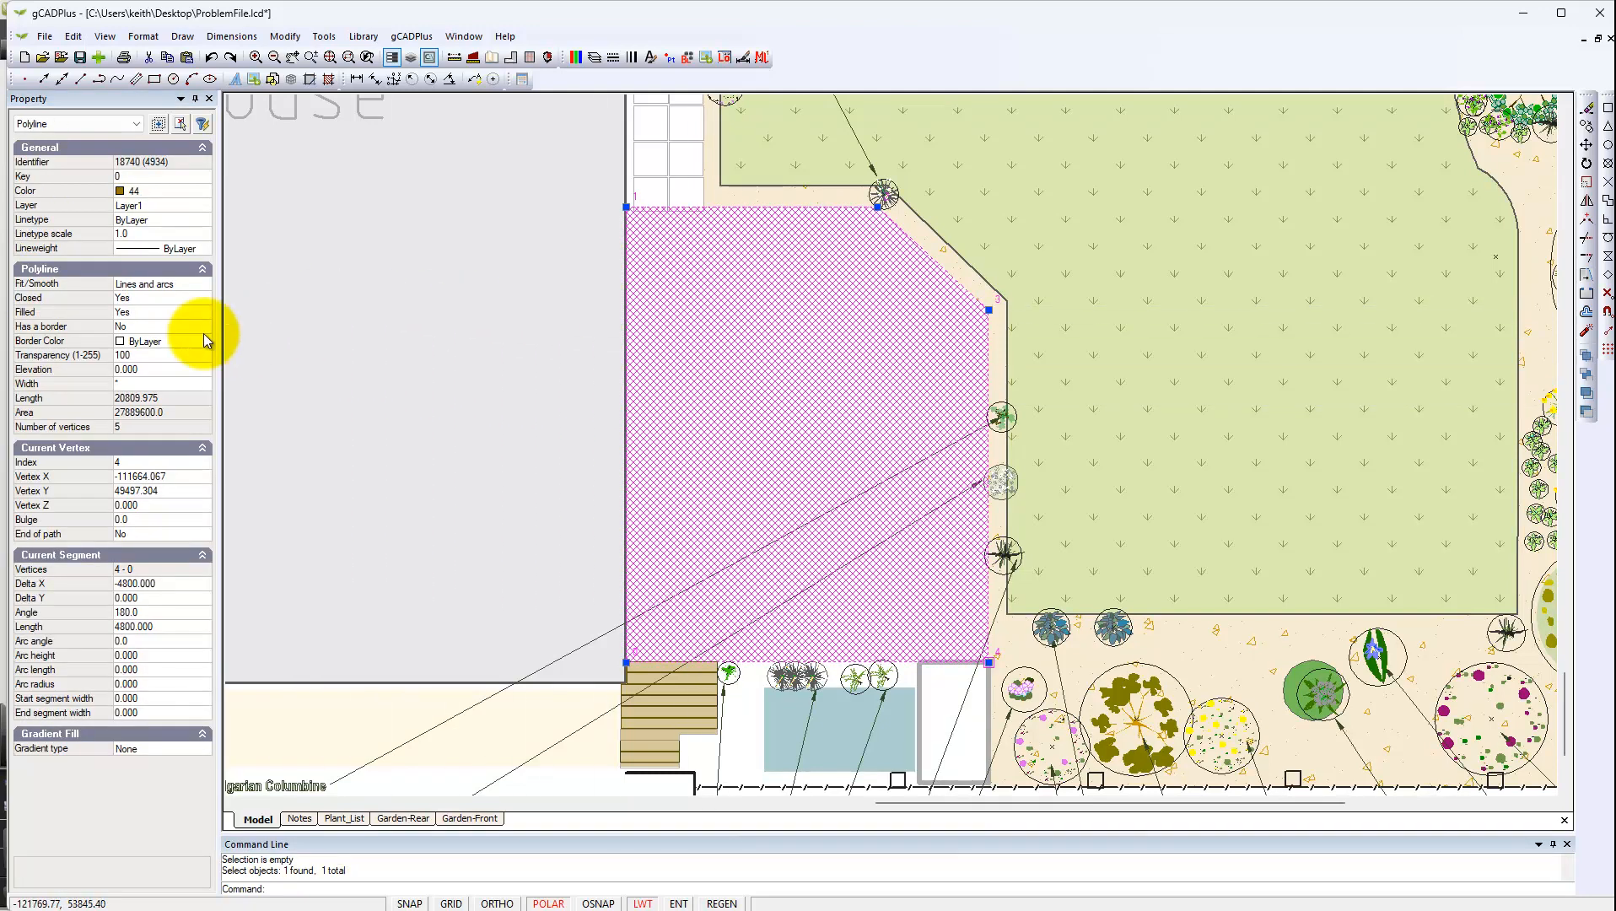
click(163, 332)
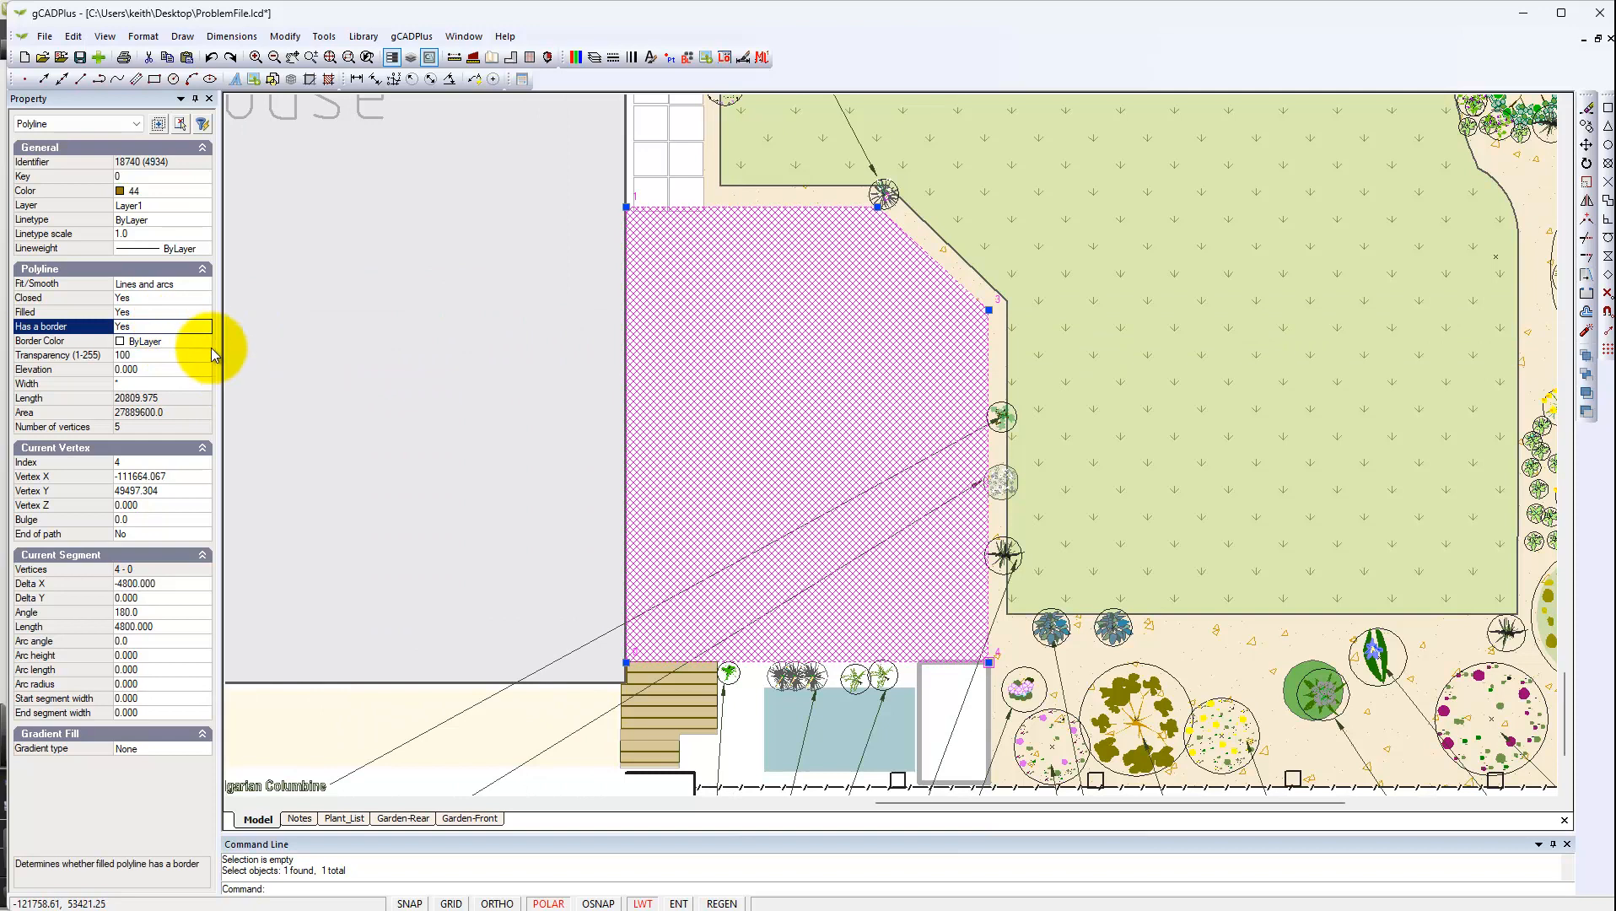
click(202, 338)
click(204, 341)
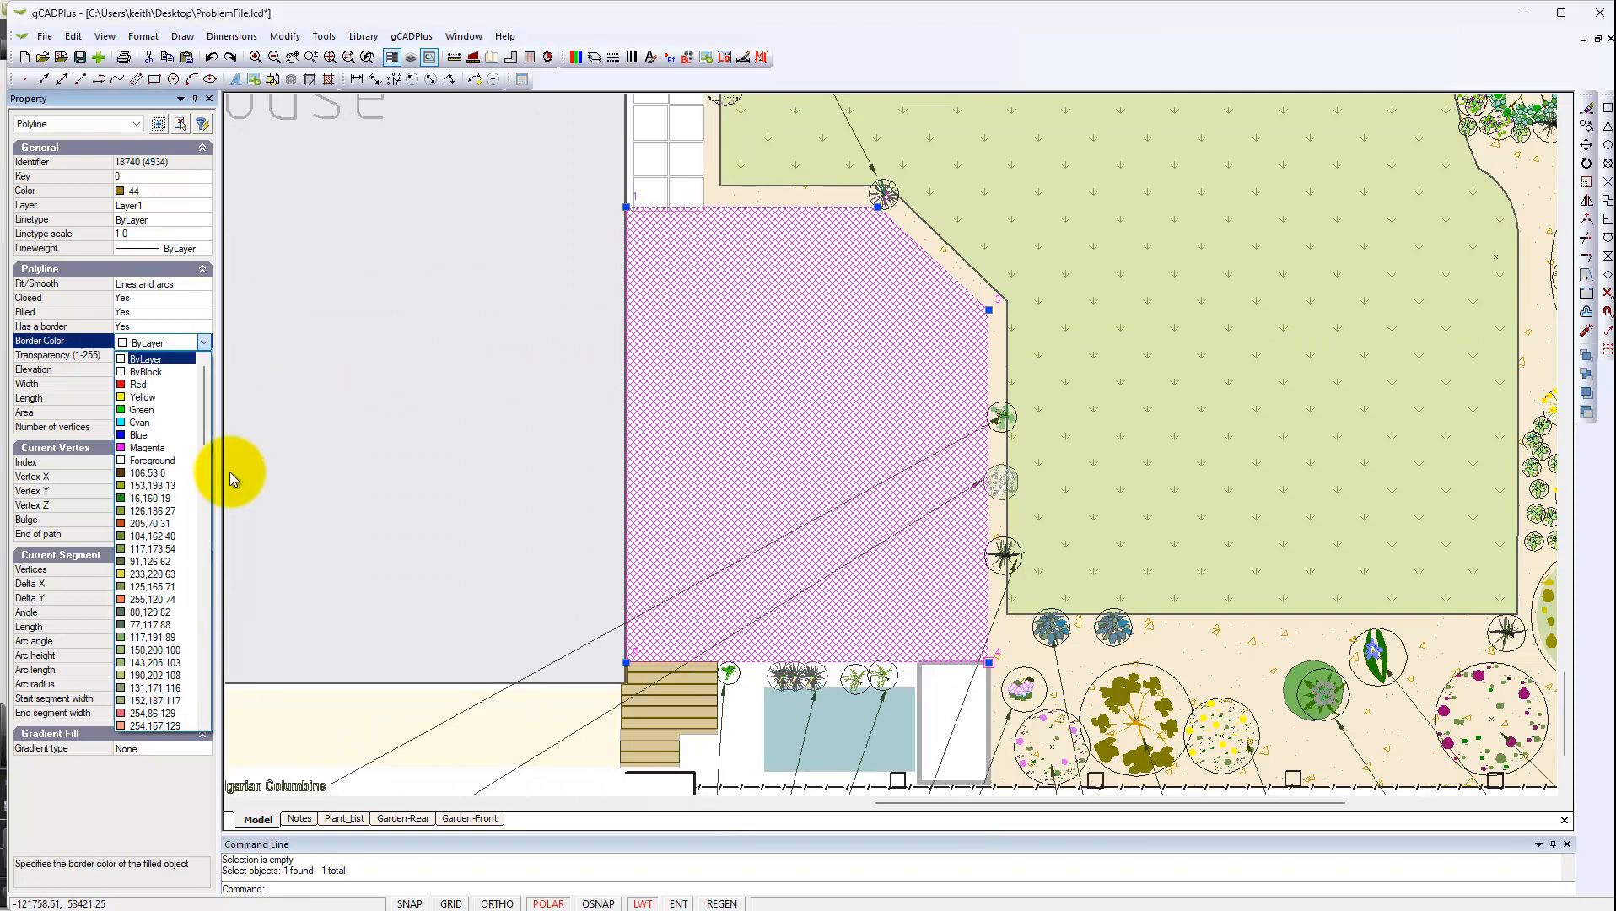
drag(202, 441, 204, 754)
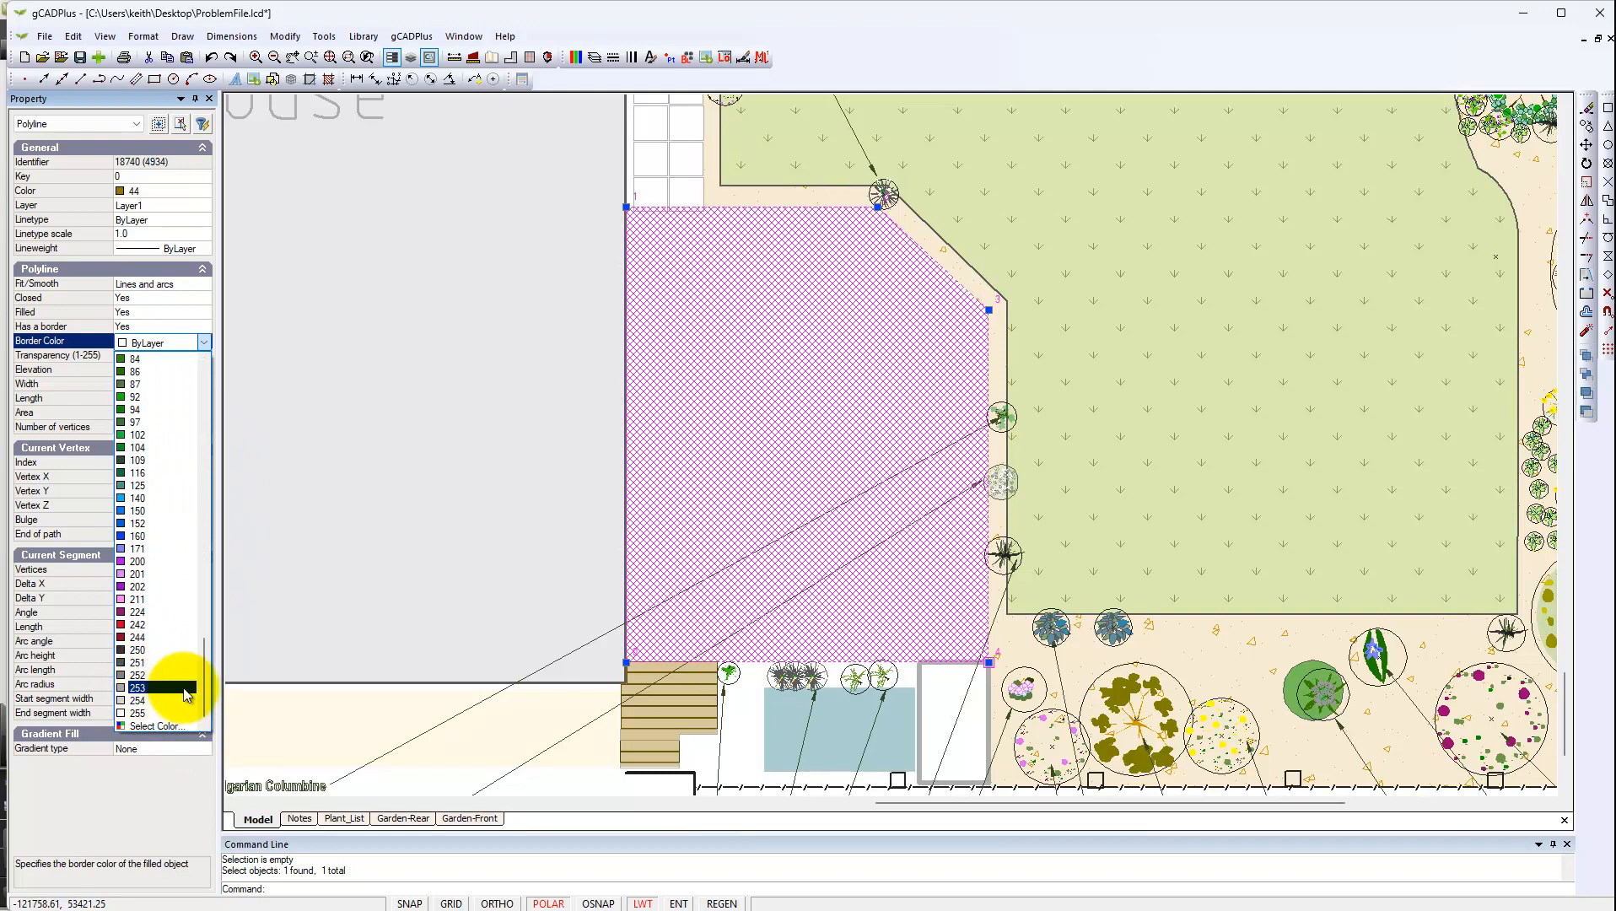
click(127, 665)
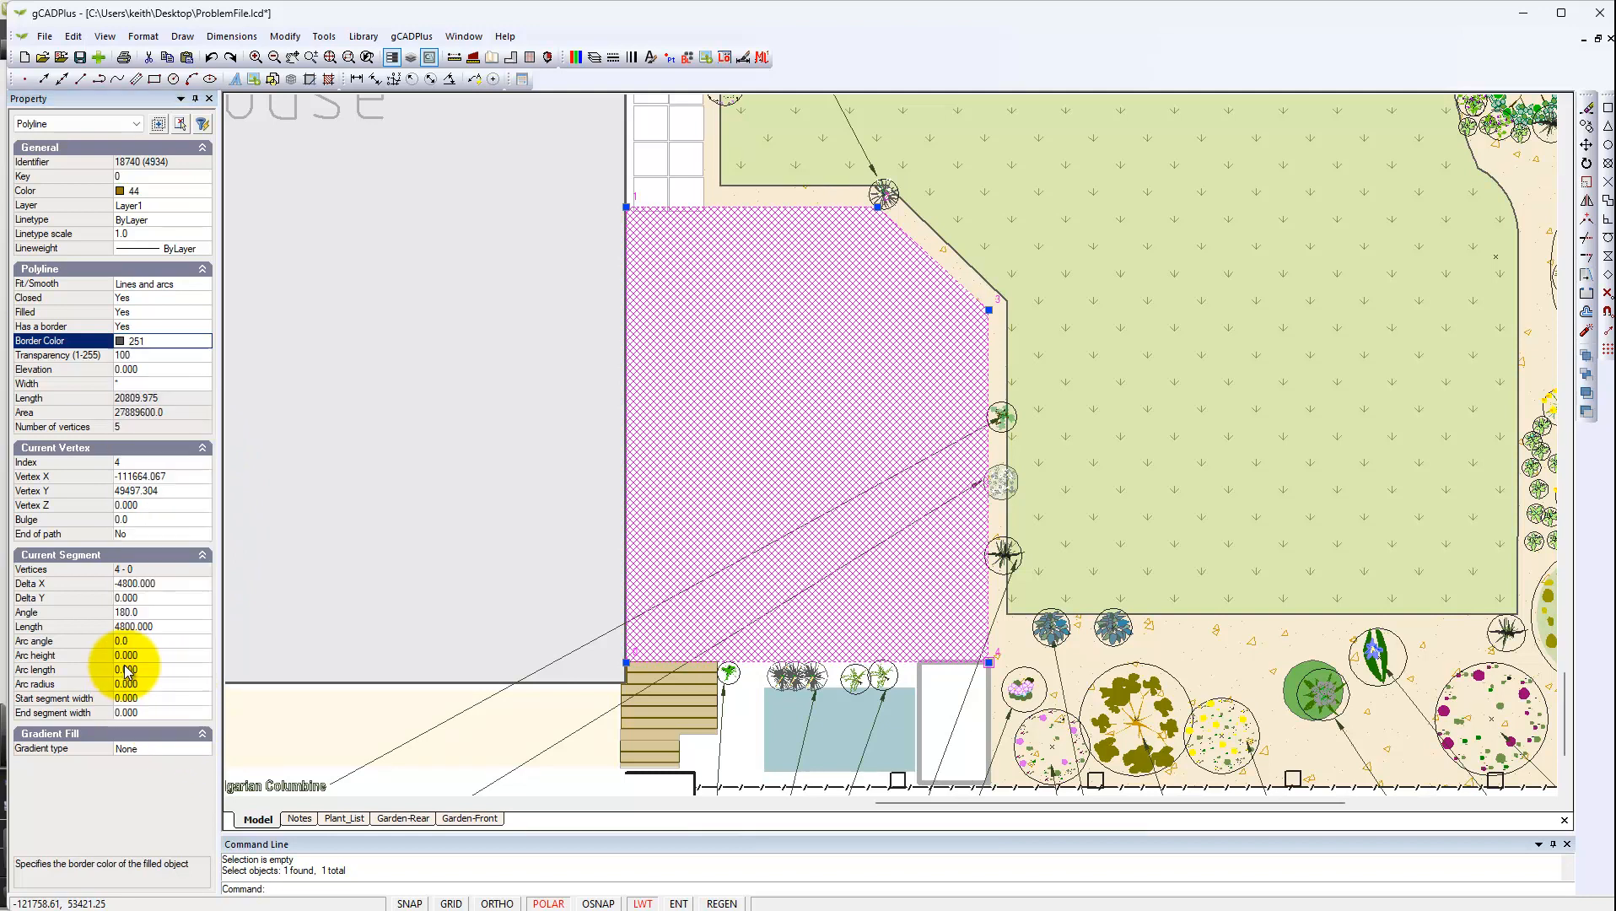
key(Escape)
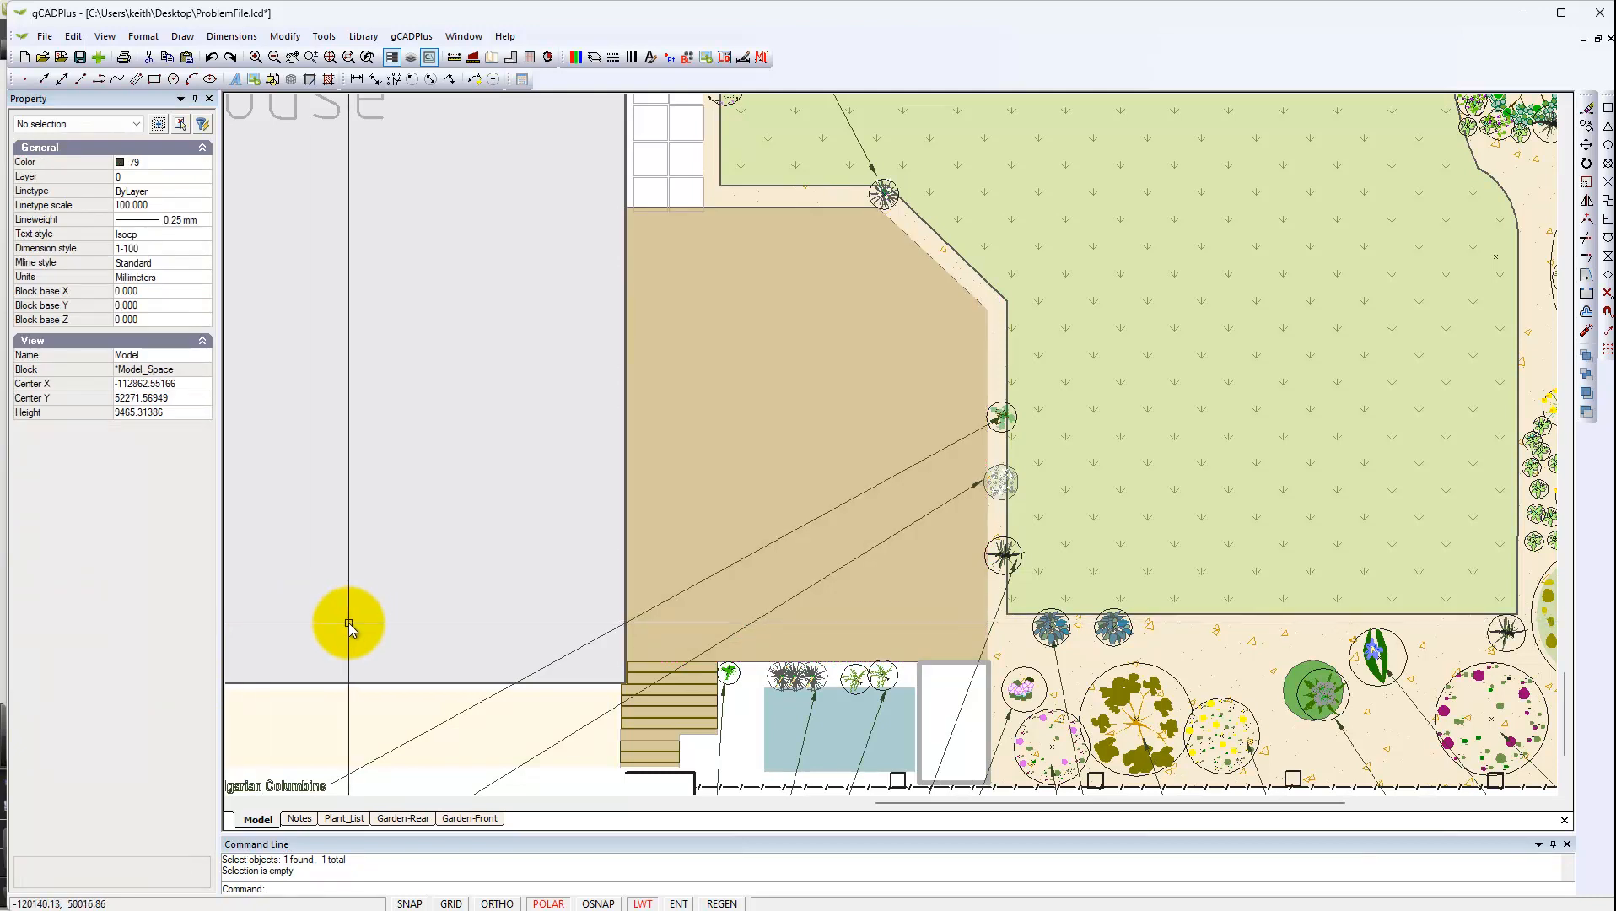
Step: Bring the decking's filled polyline to the front of the draw order
click(745, 376)
click(324, 35)
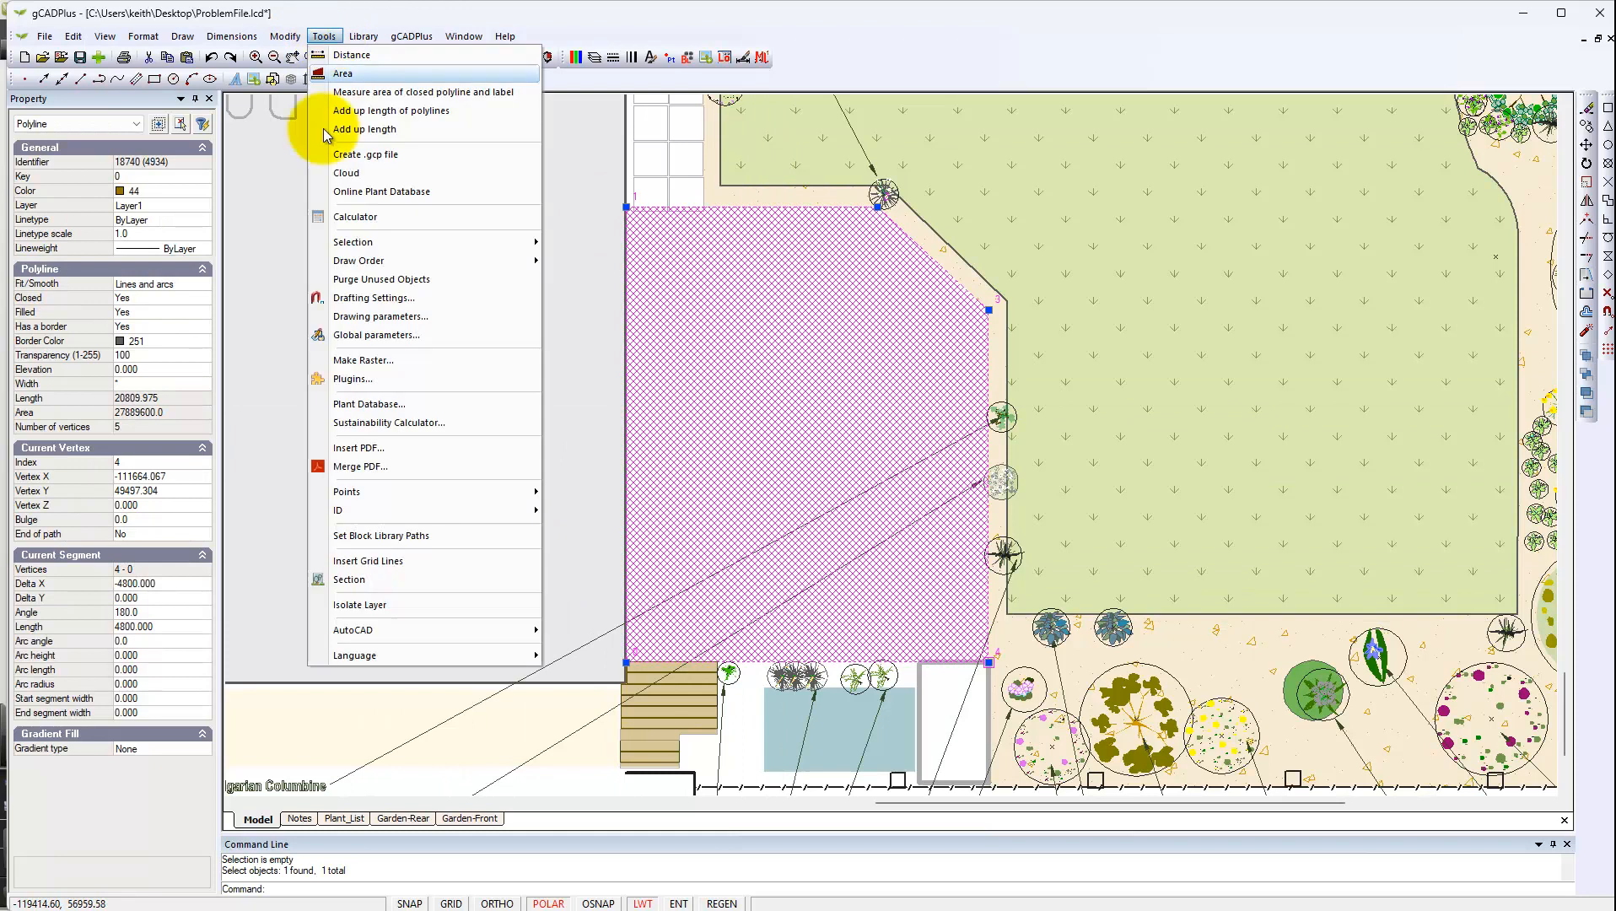
mouse_move(440, 262)
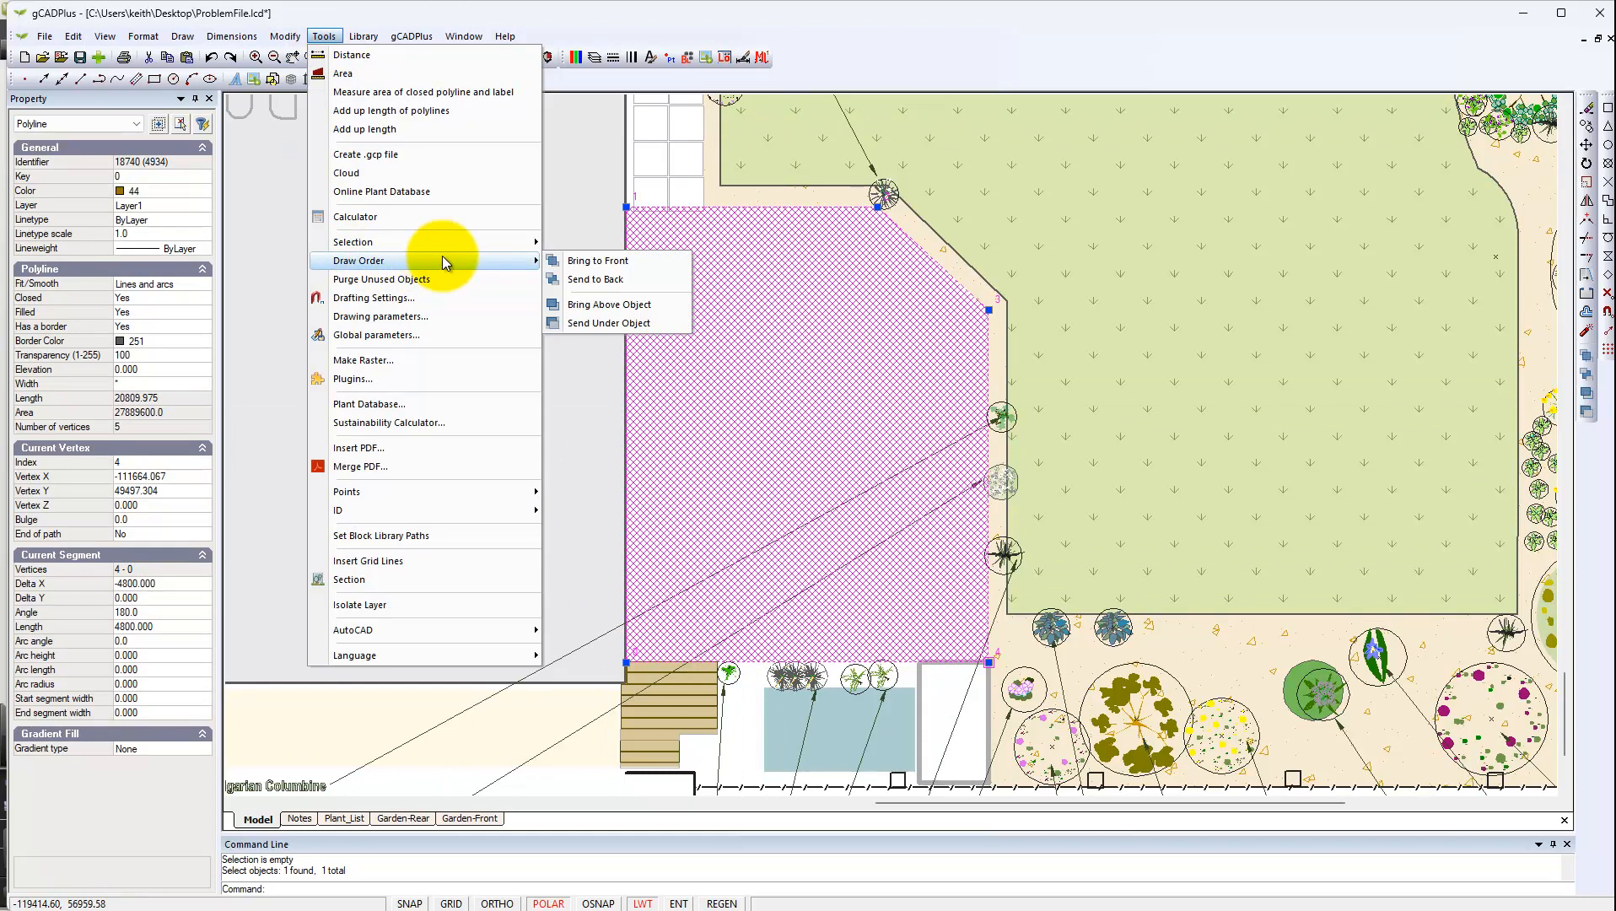
click(586, 261)
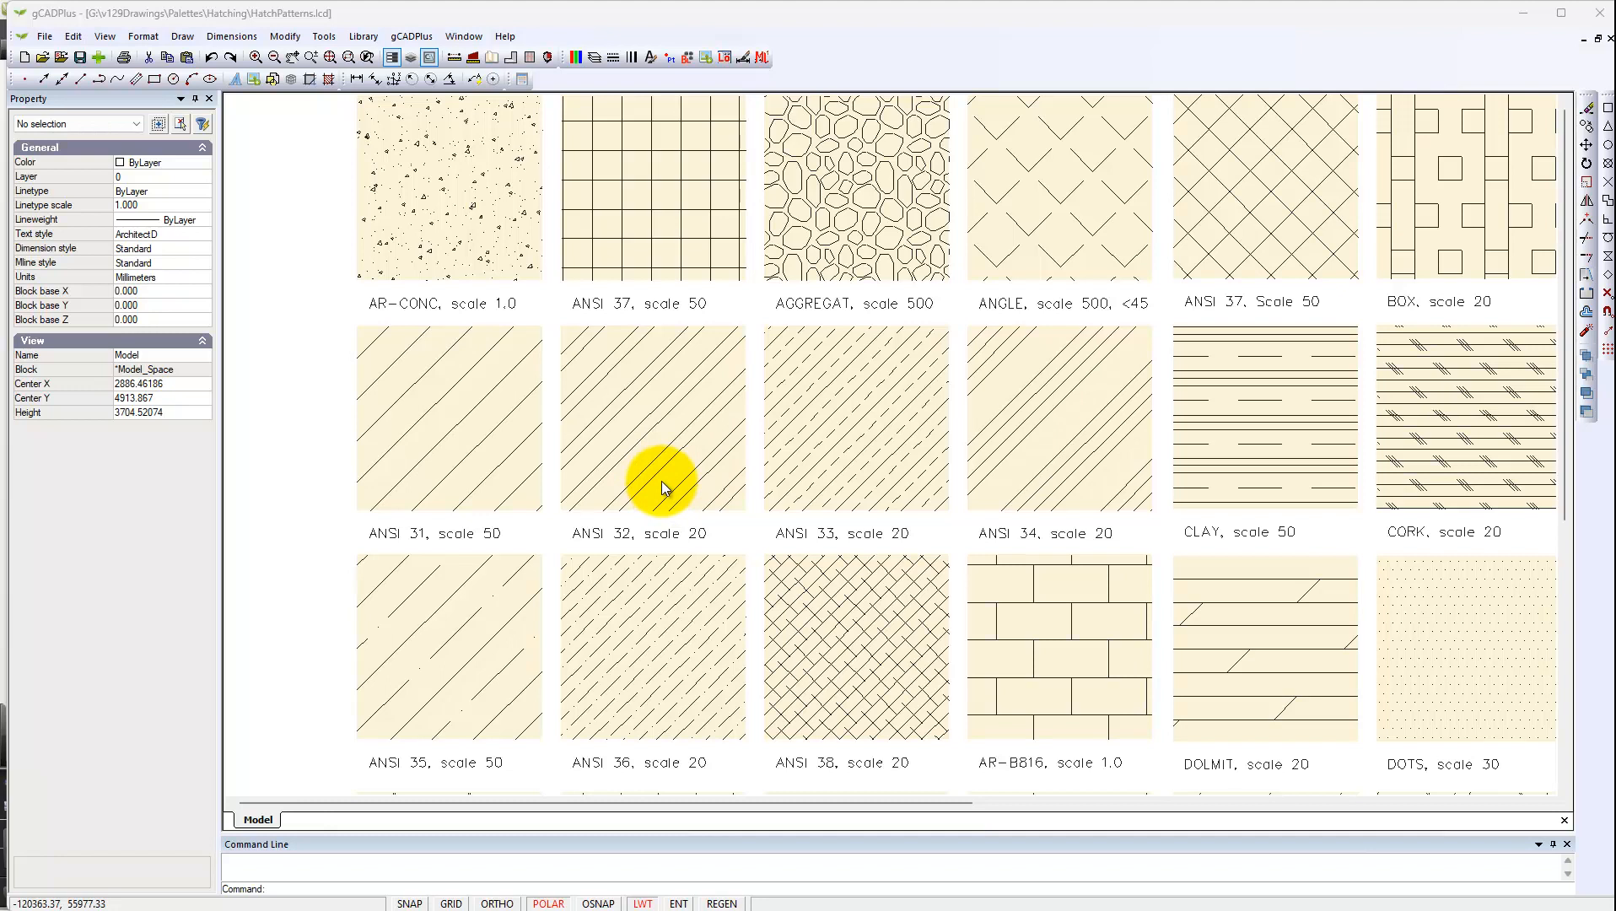
Step: Browse the hatch pattern samples and examine the properties of the line hatch on the decking
scroll(740, 463, down, 2)
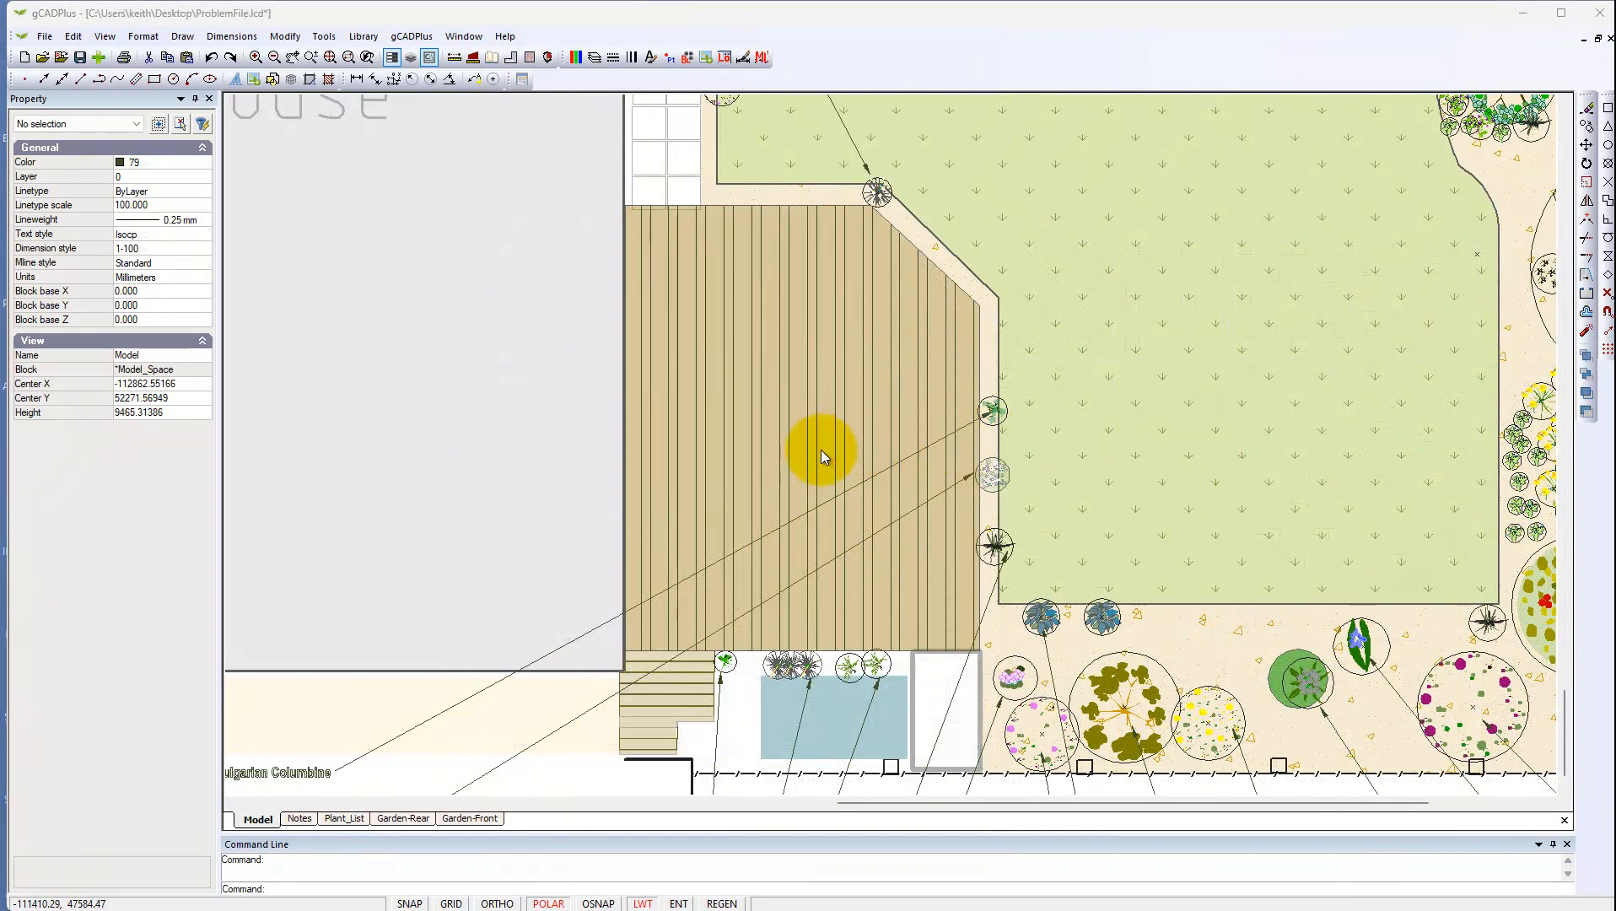
click(815, 440)
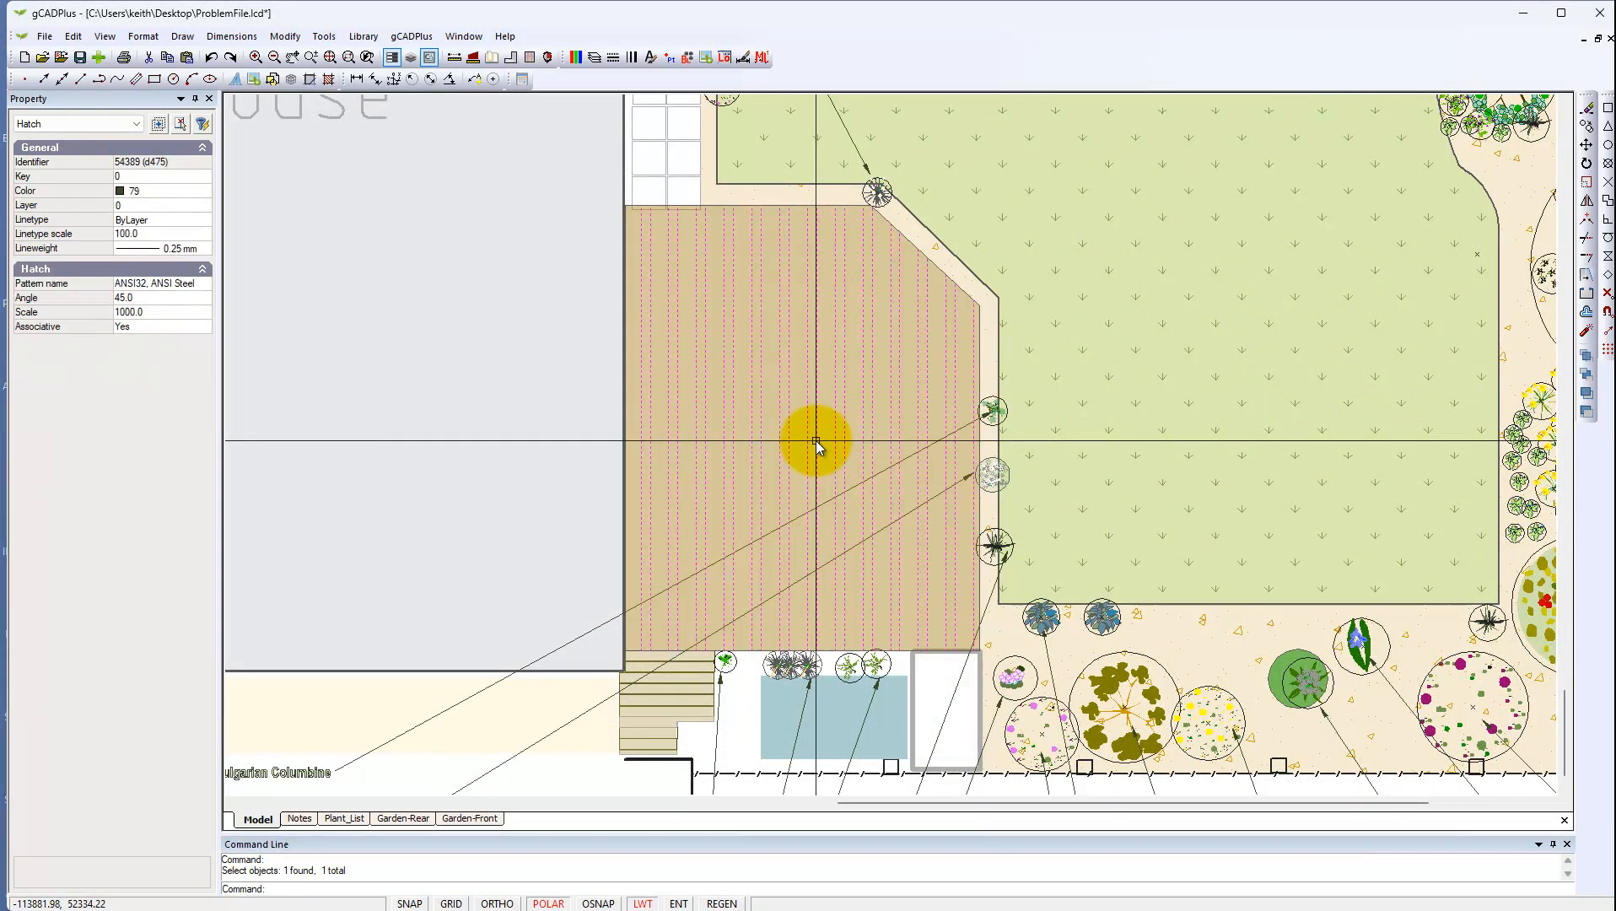
key(Escape)
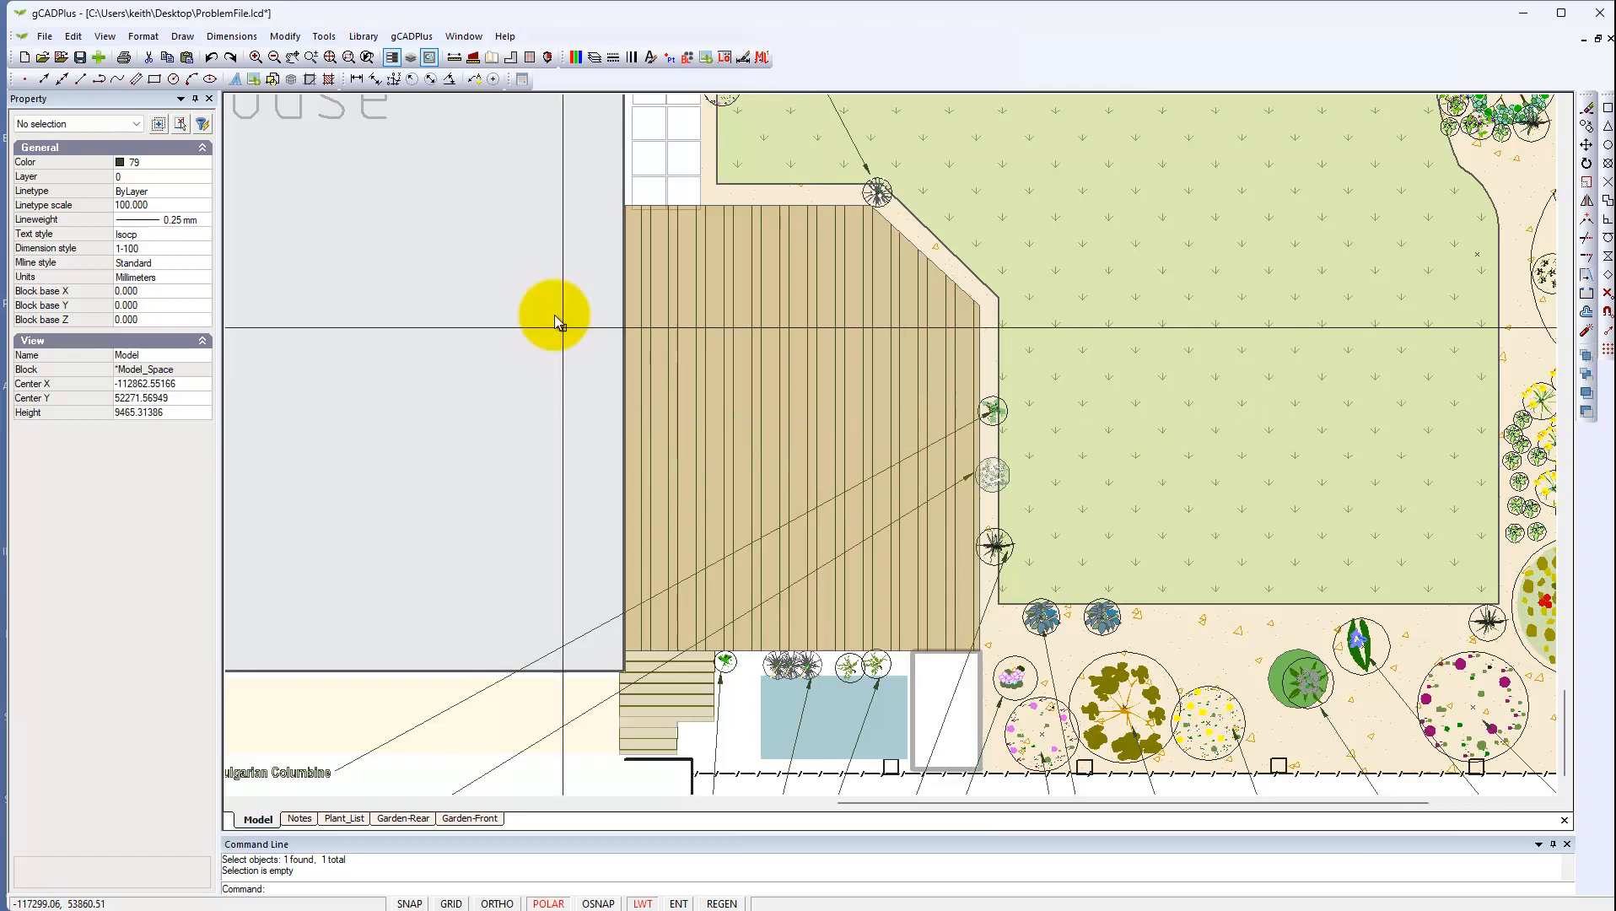
Step: Check the drawing's file size
click(21, 37)
click(44, 37)
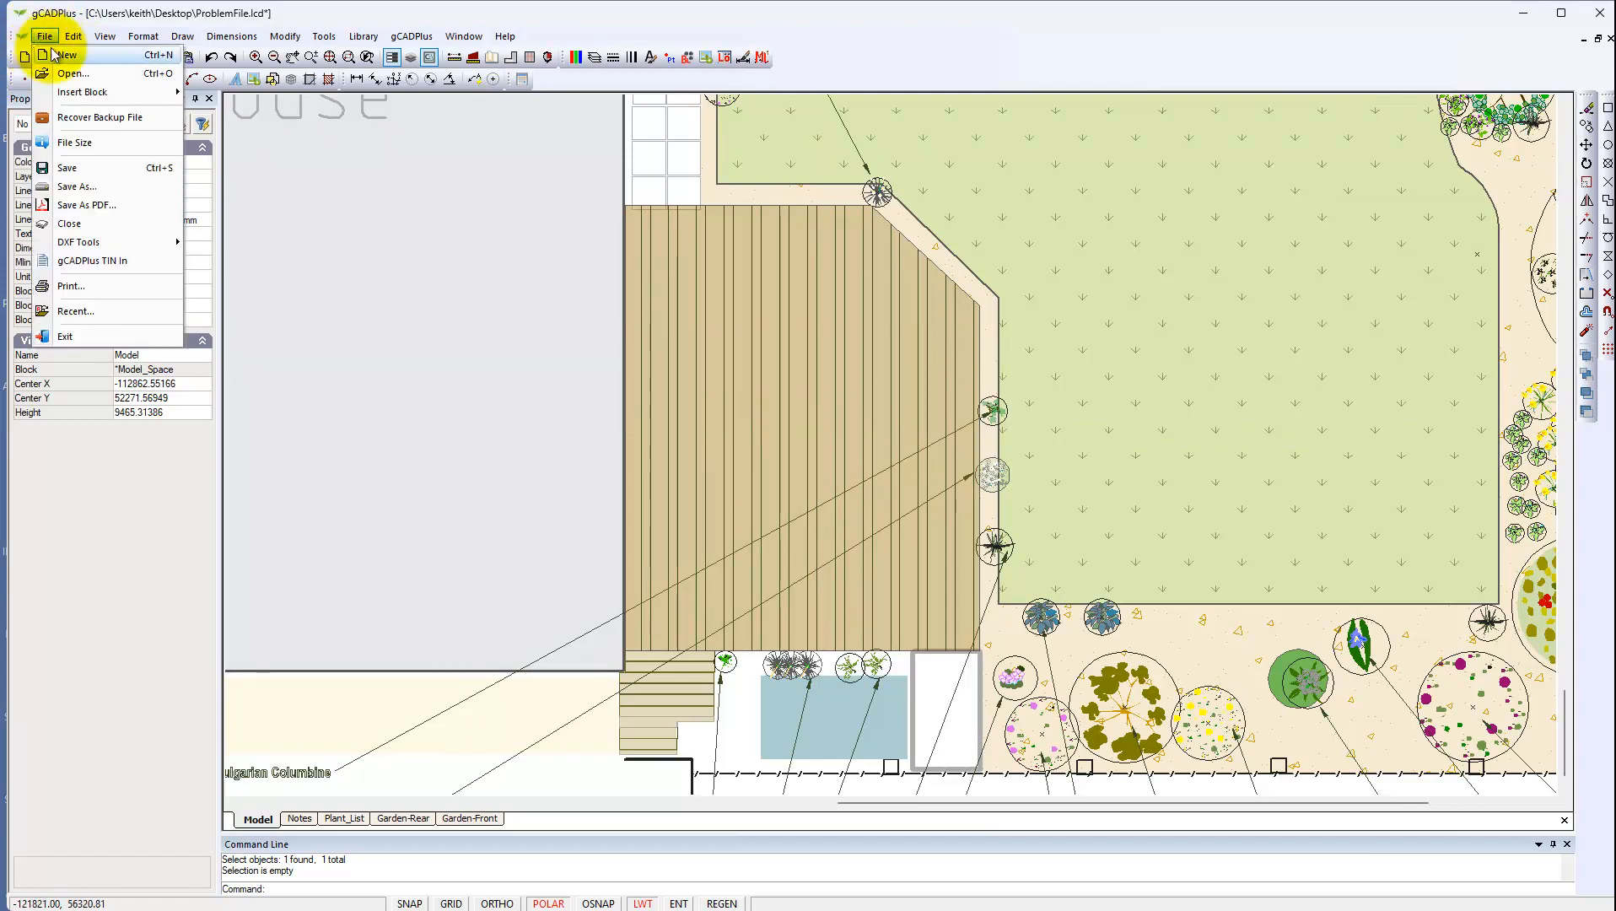
click(87, 150)
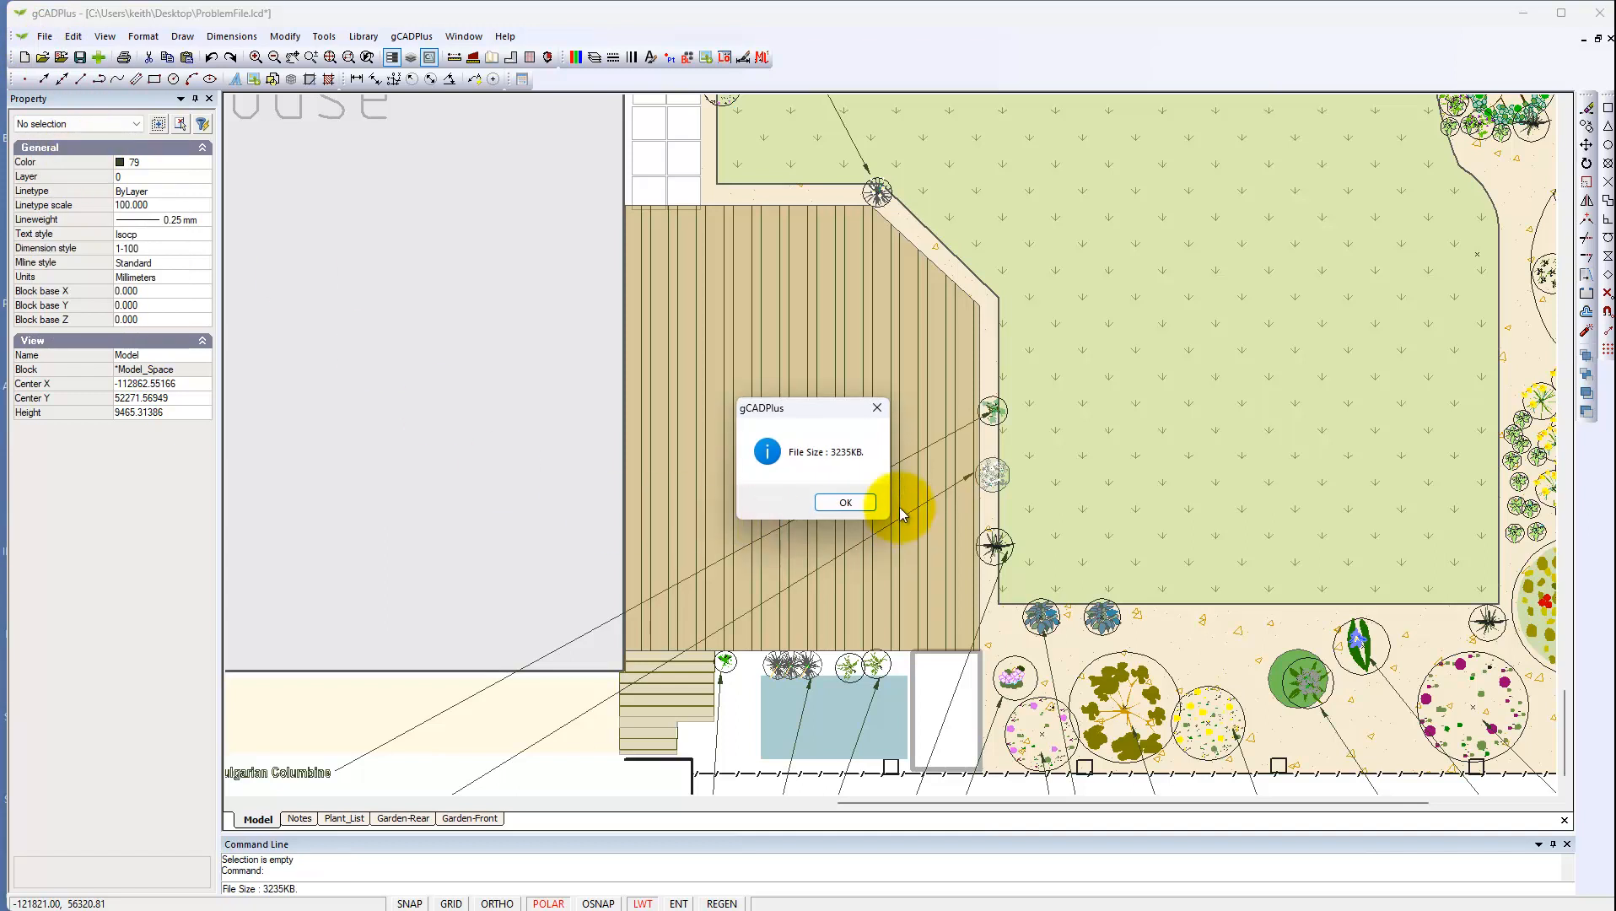
click(853, 504)
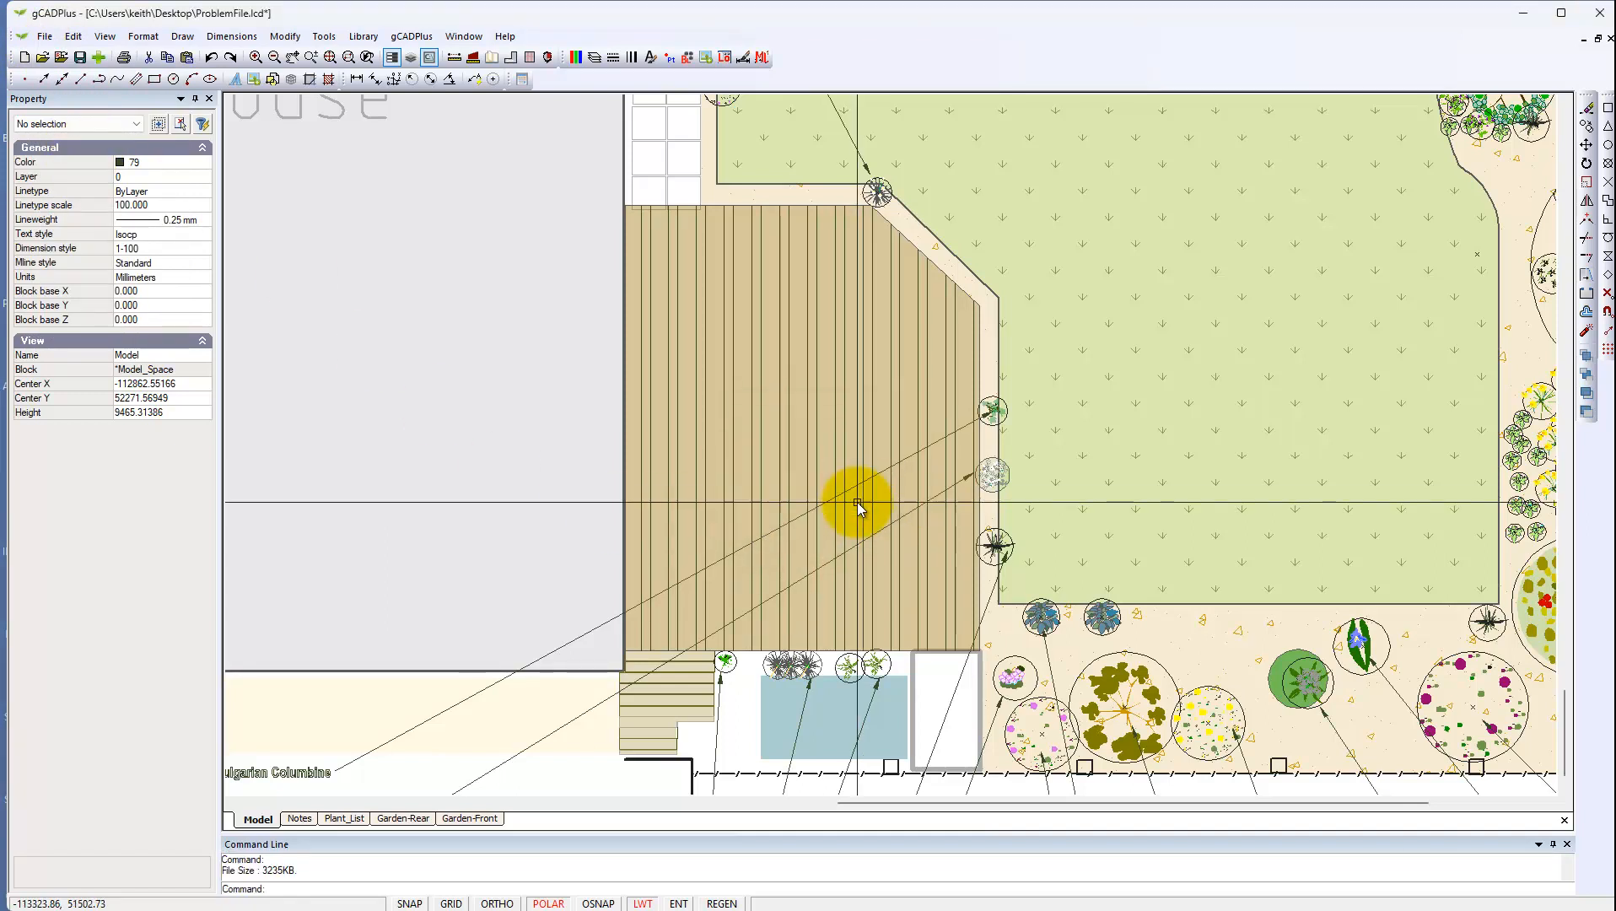
click(743, 508)
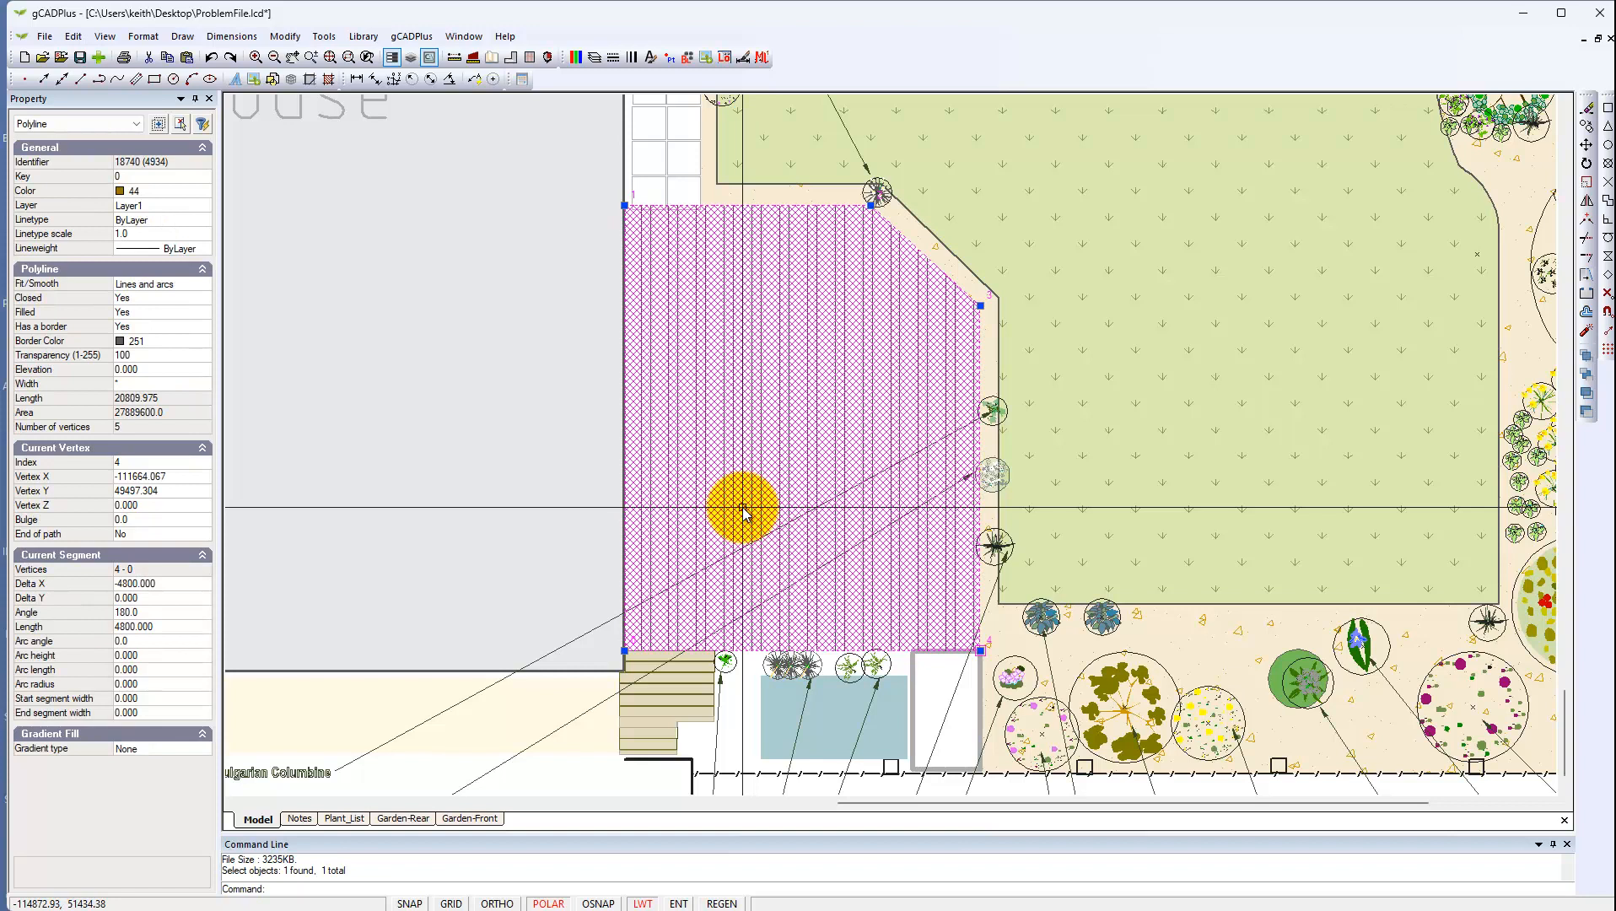
click(159, 358)
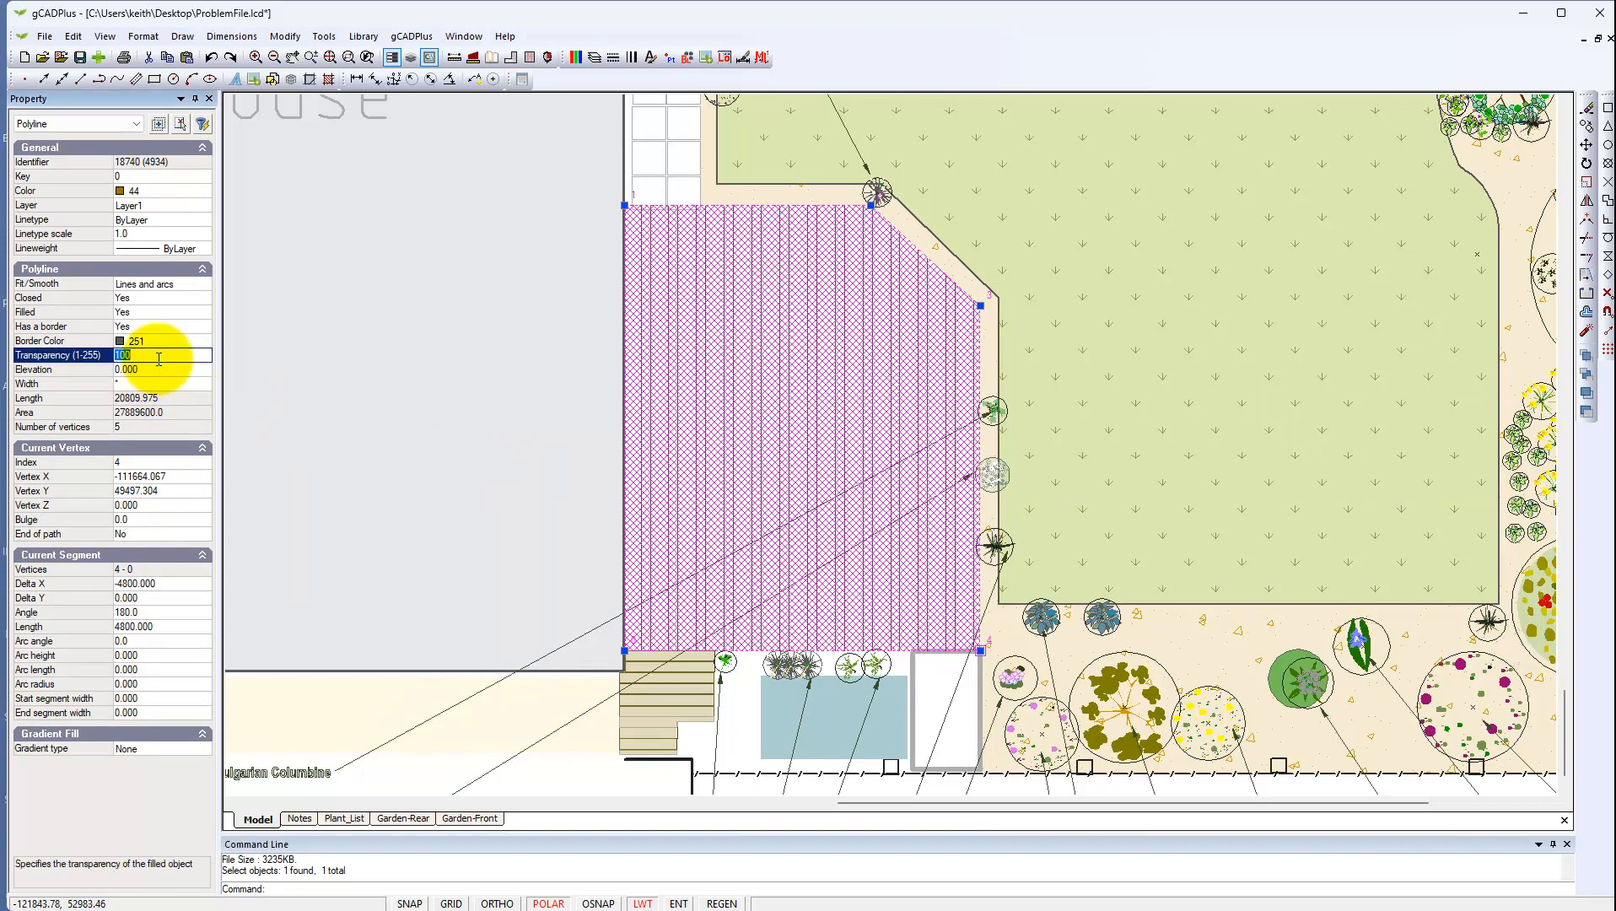
text(2)
key(Escape)
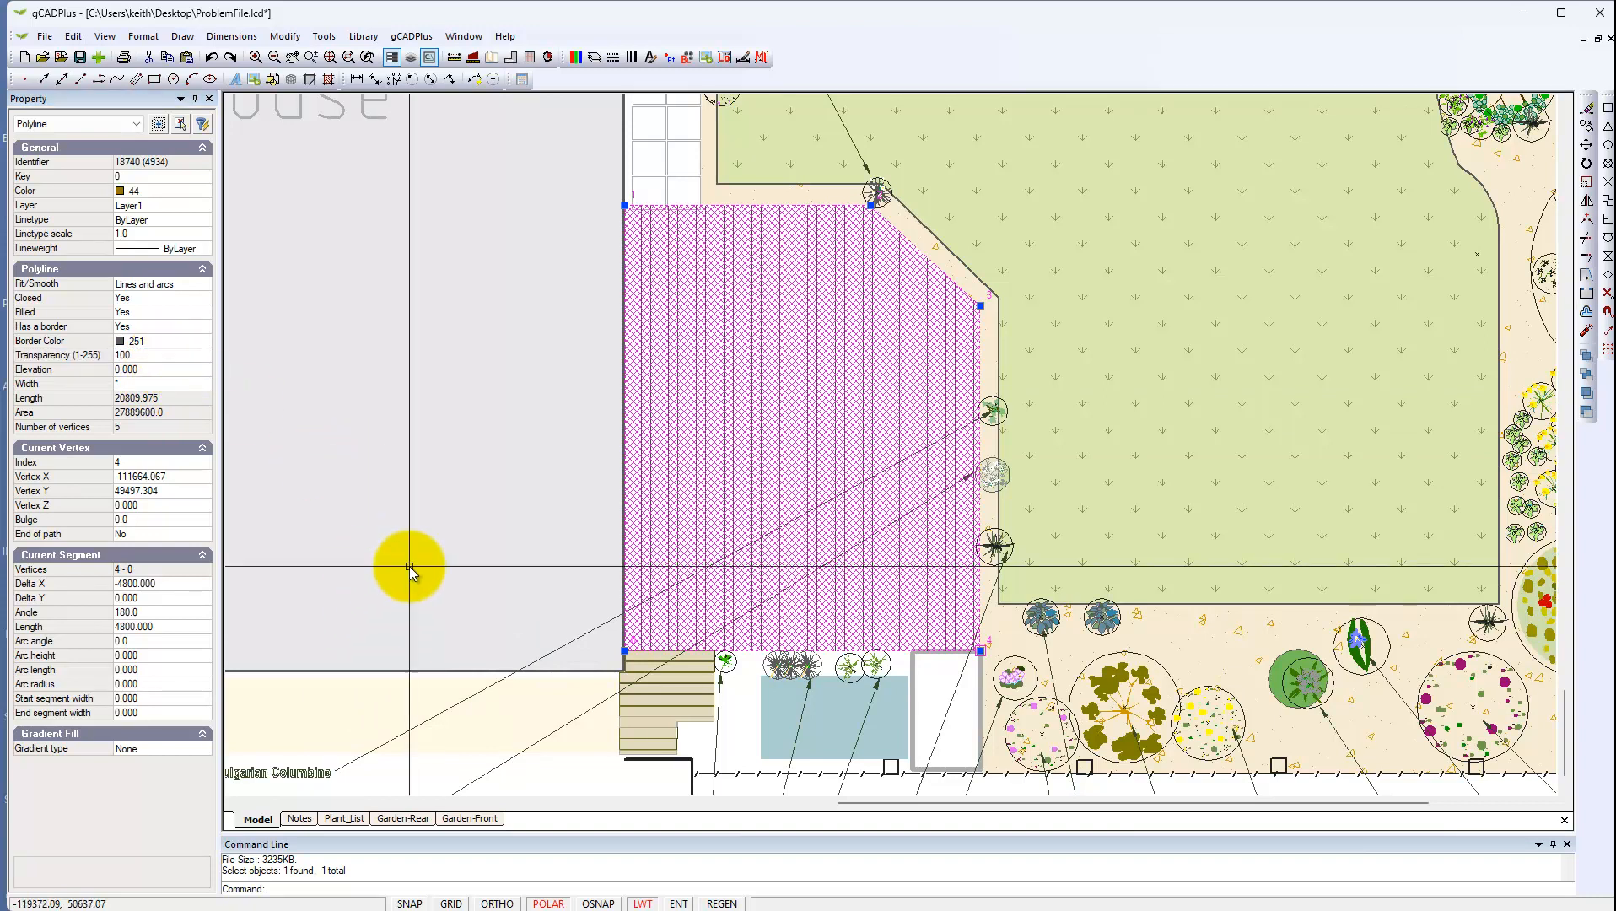
key(Escape)
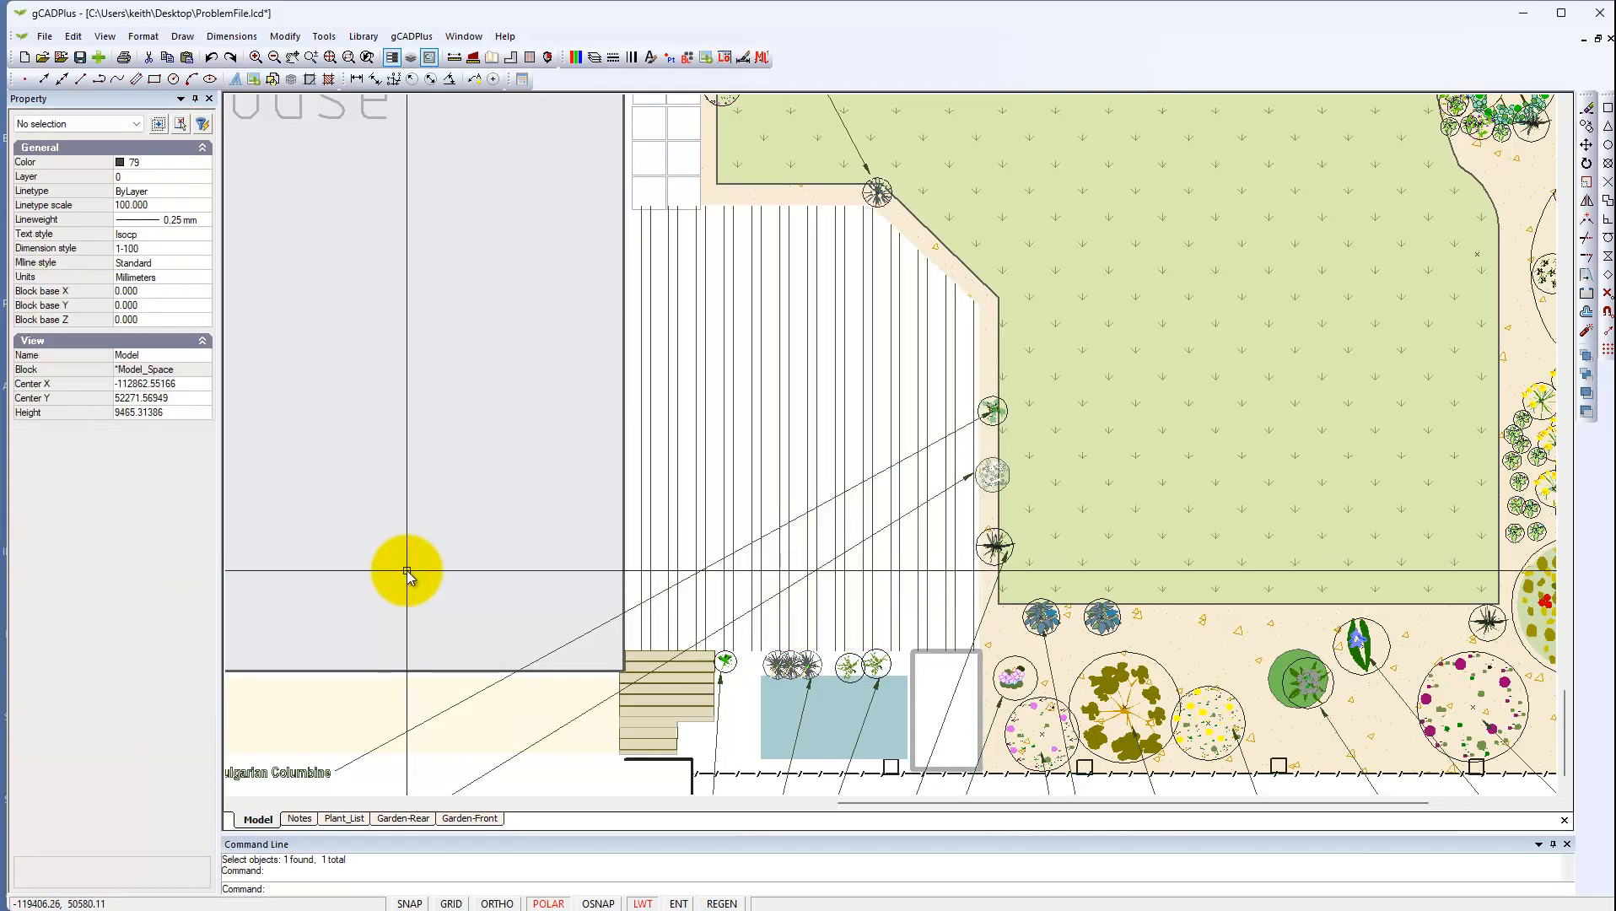
key(ctrl+z)
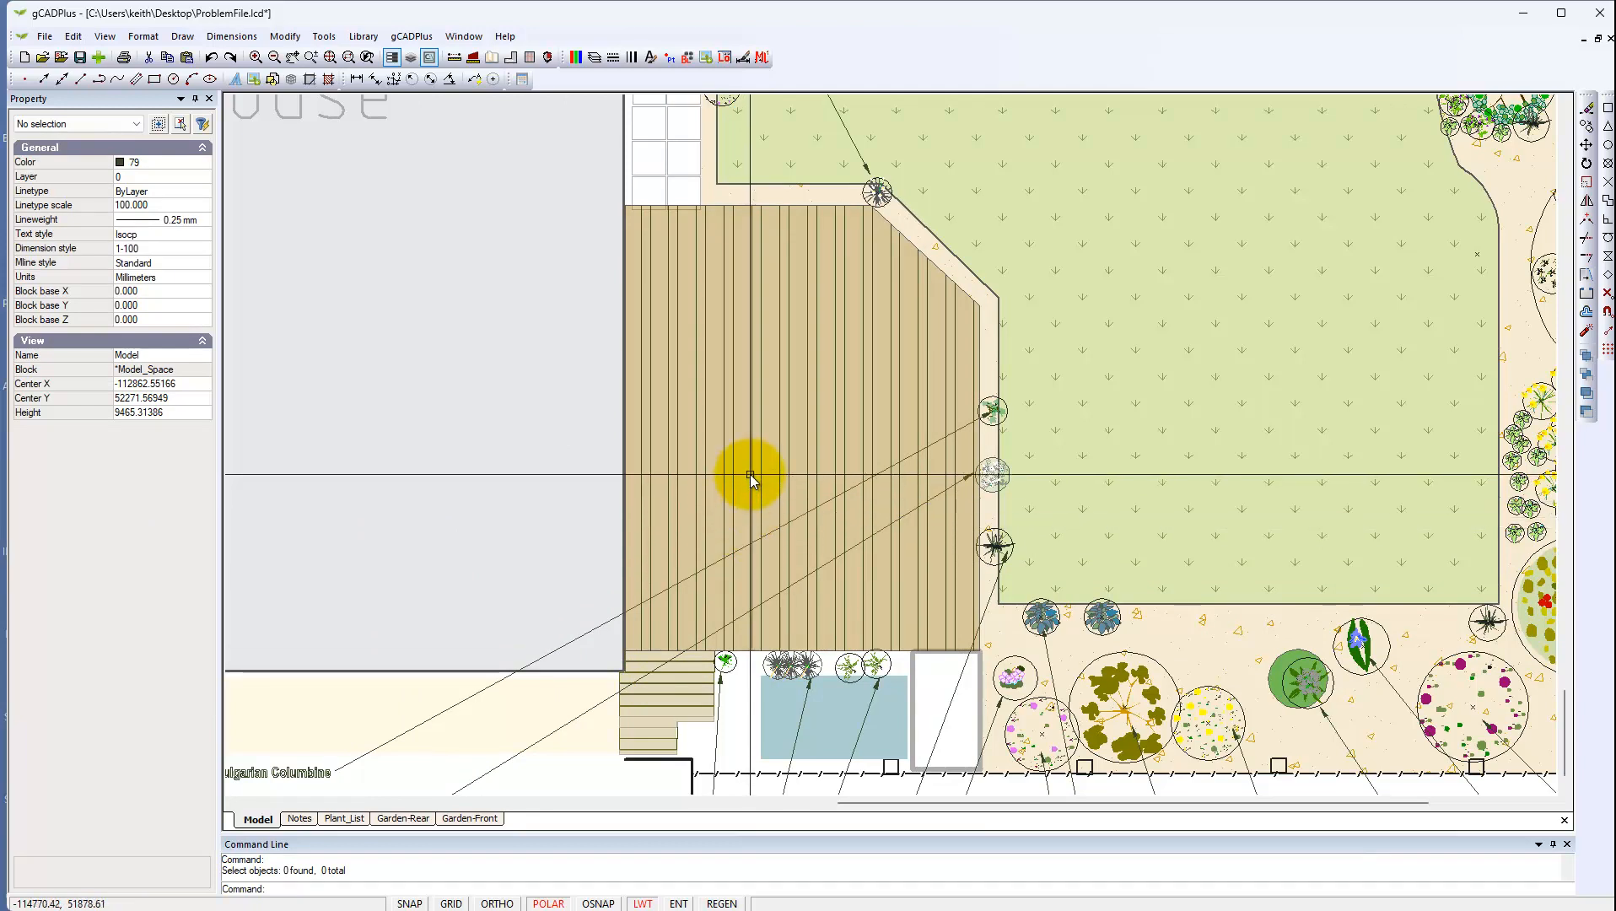
click(768, 516)
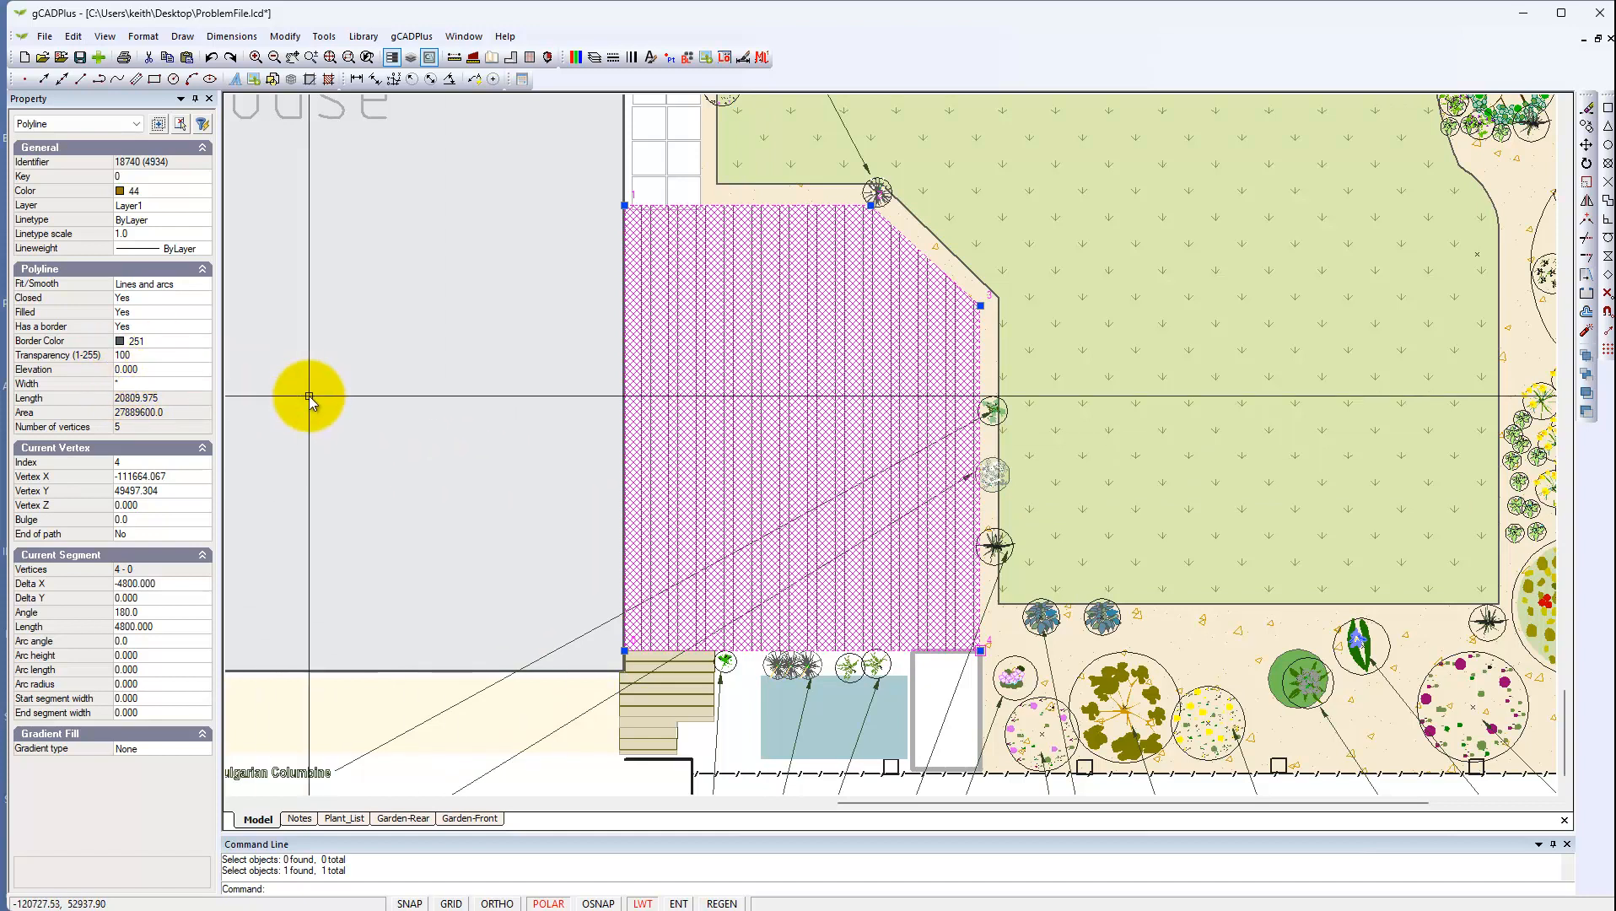
key(Escape)
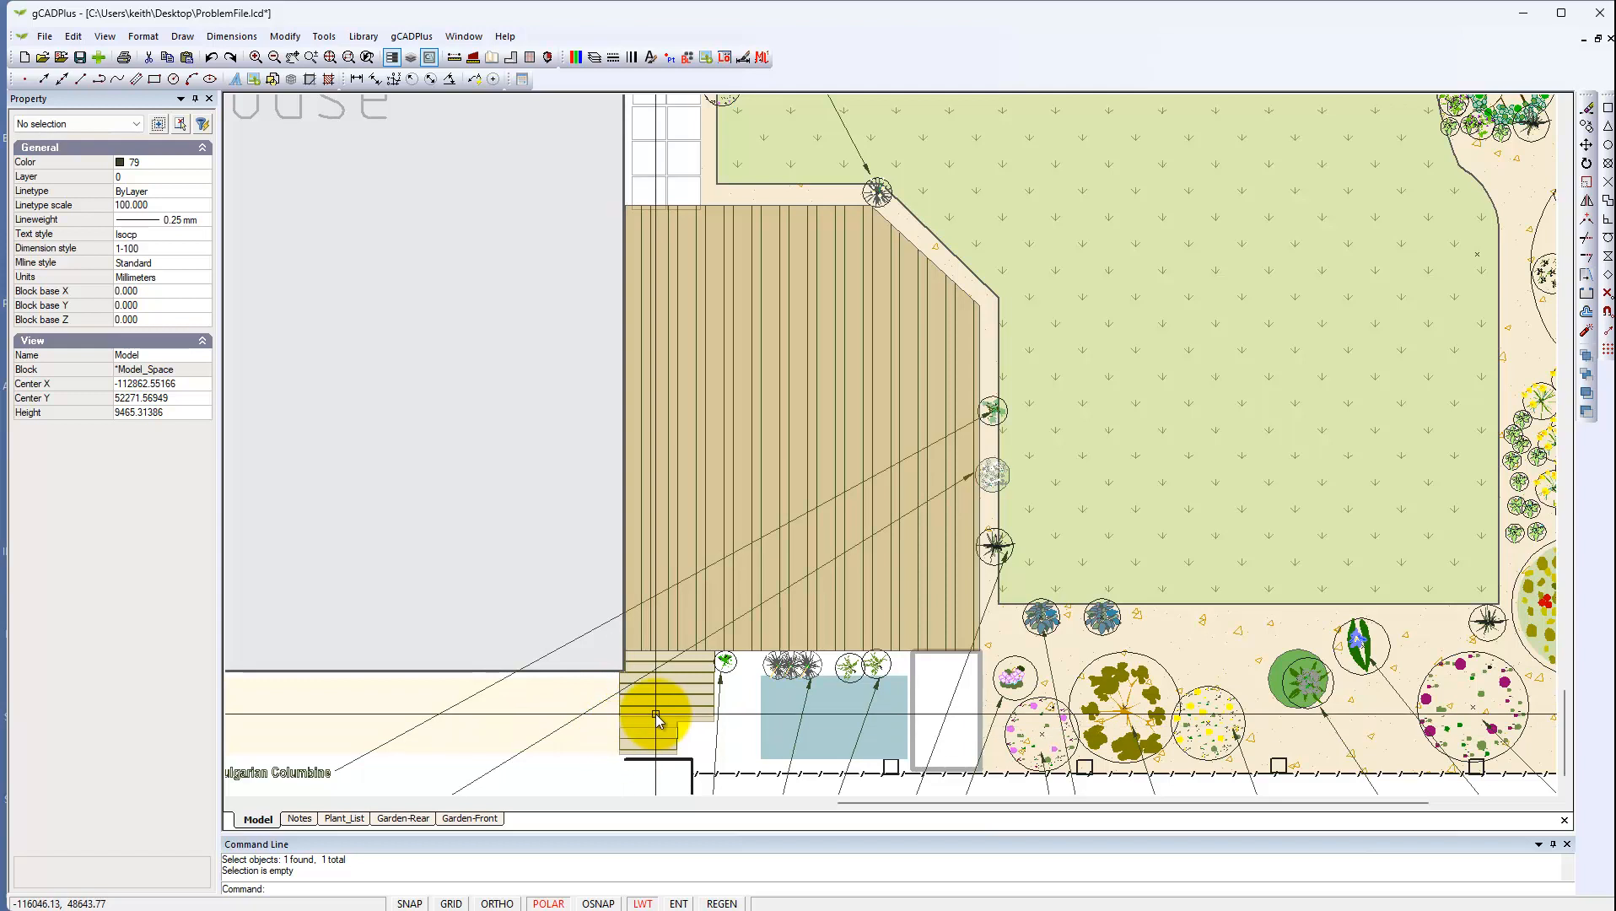
Step: Examine the color and transparency properties of the steps' filled polyline
scroll(655, 713, up, 4)
scroll(681, 668, up, 1)
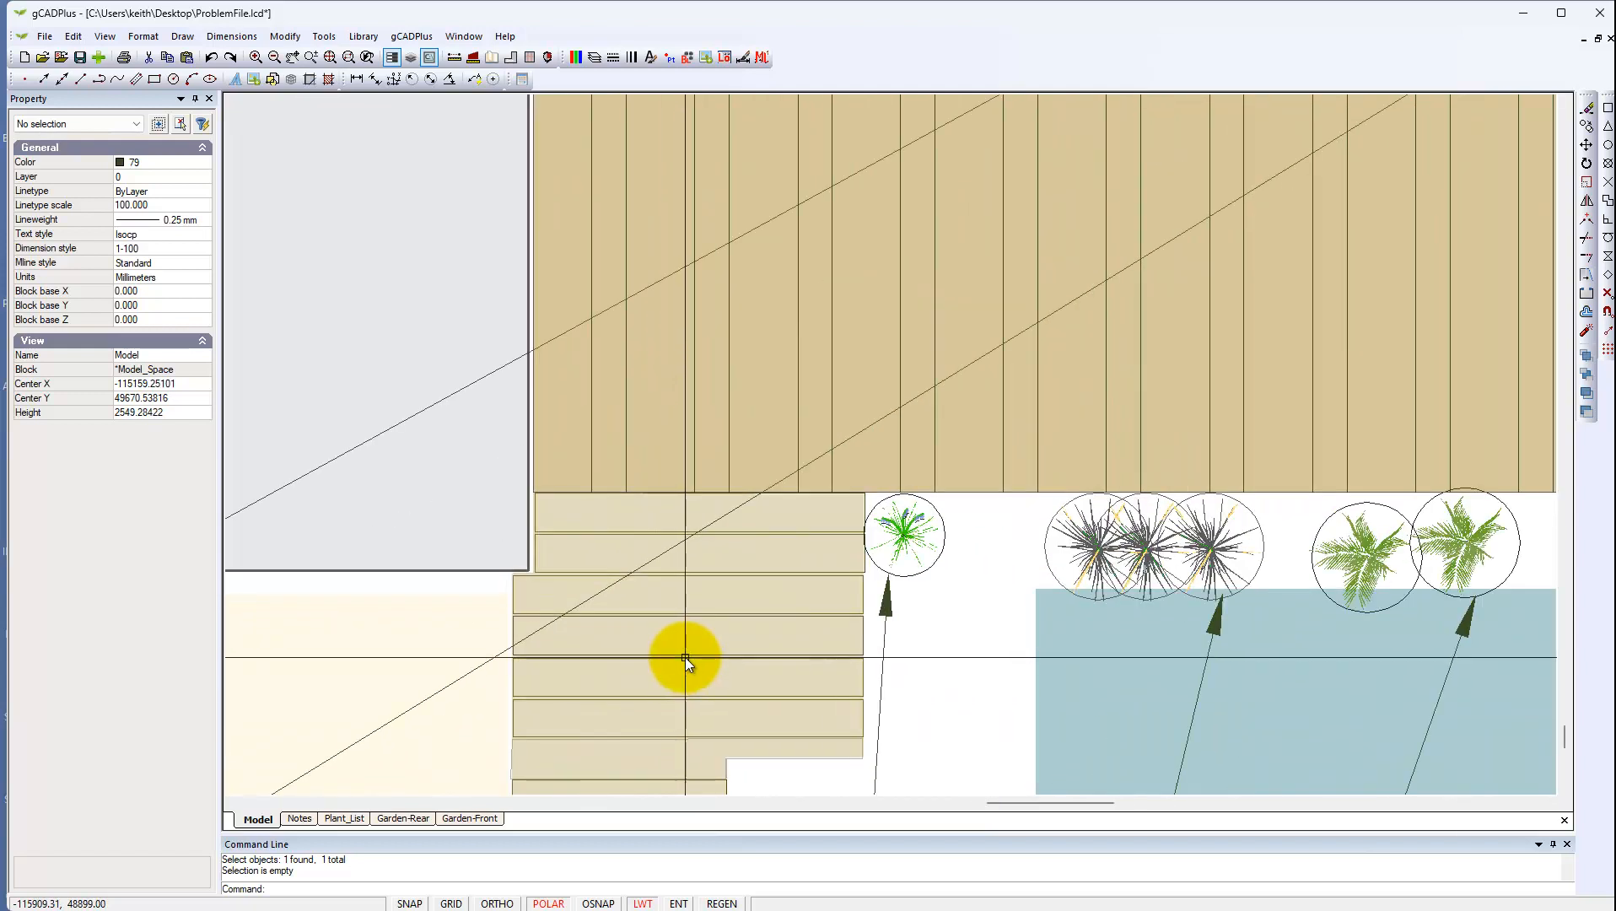
click(681, 642)
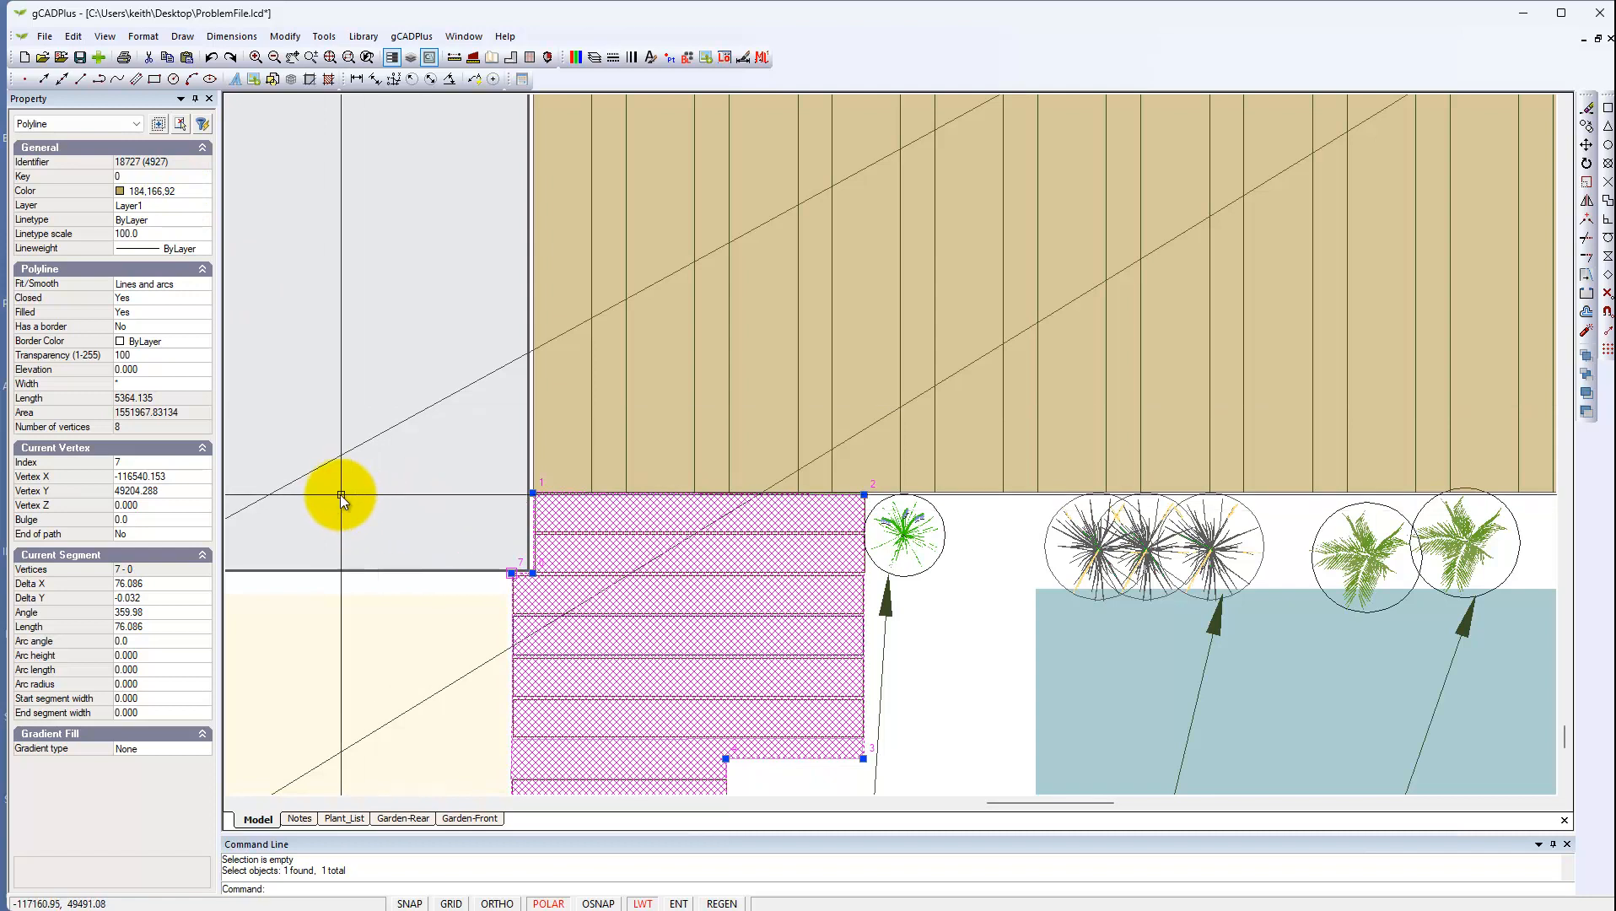
key(Escape)
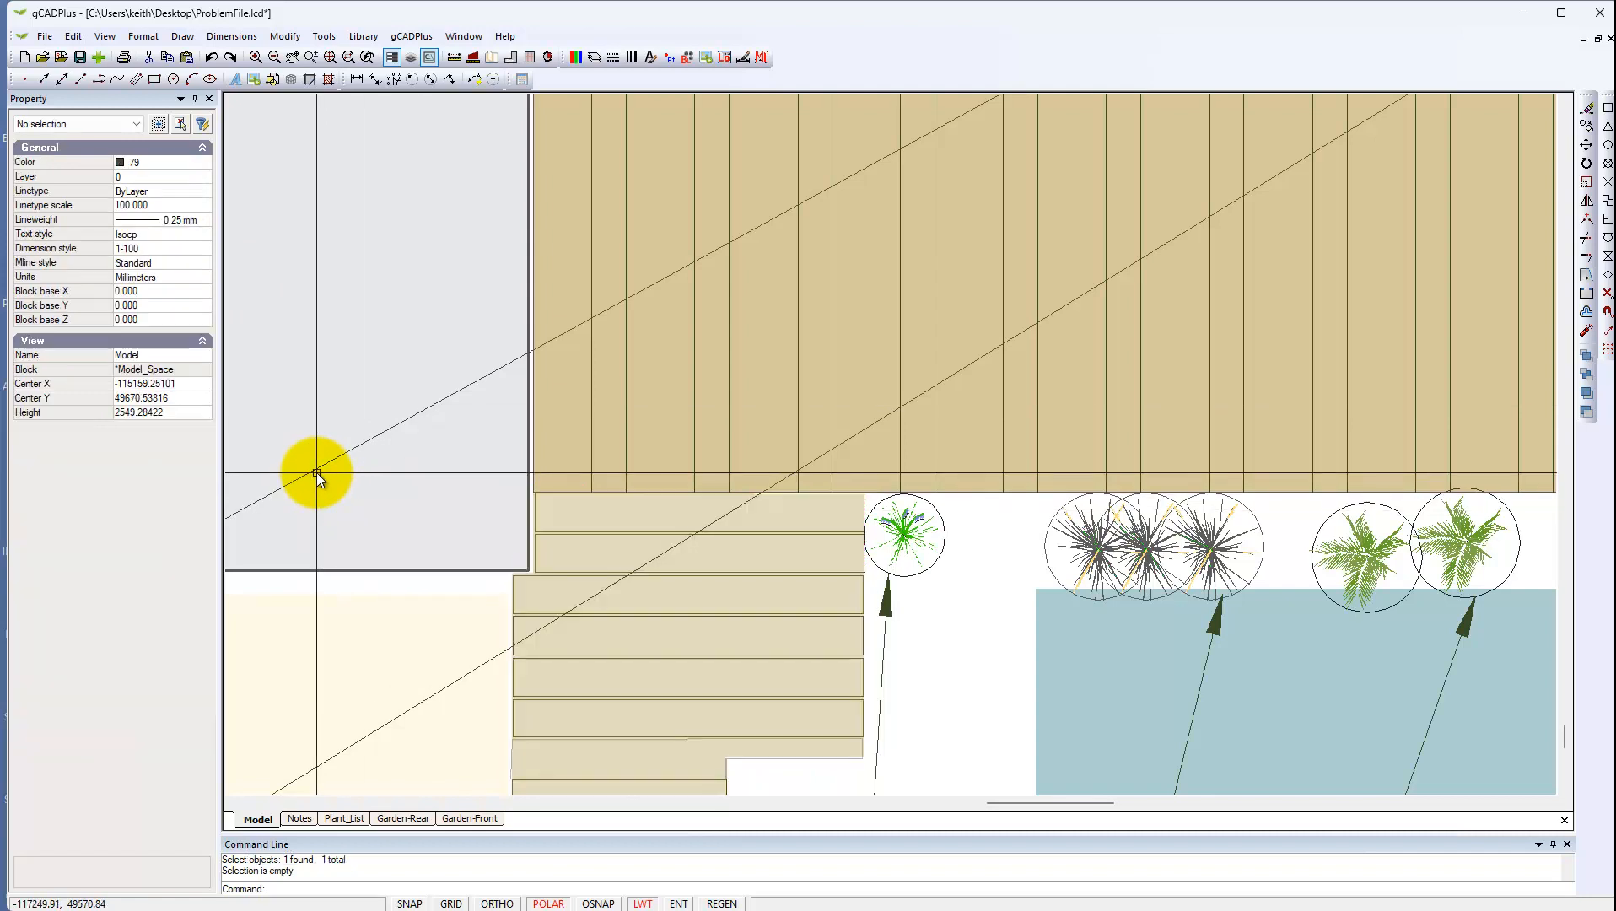
Step: Set the decking's filled polyline to the true color 201, 194, 148
click(644, 423)
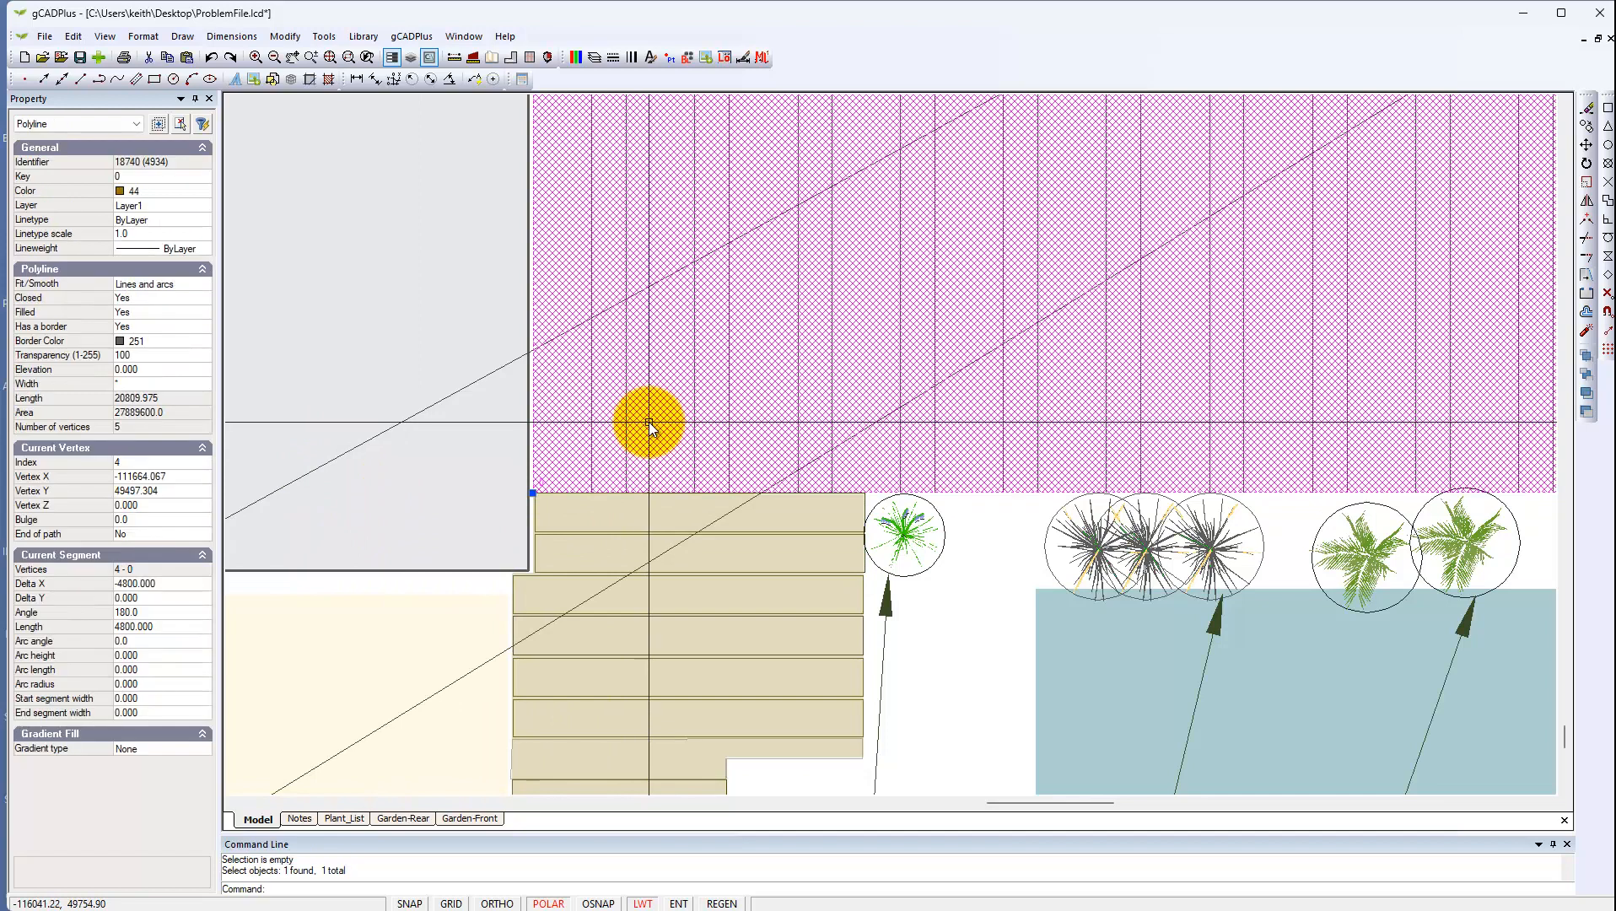
click(205, 195)
click(204, 193)
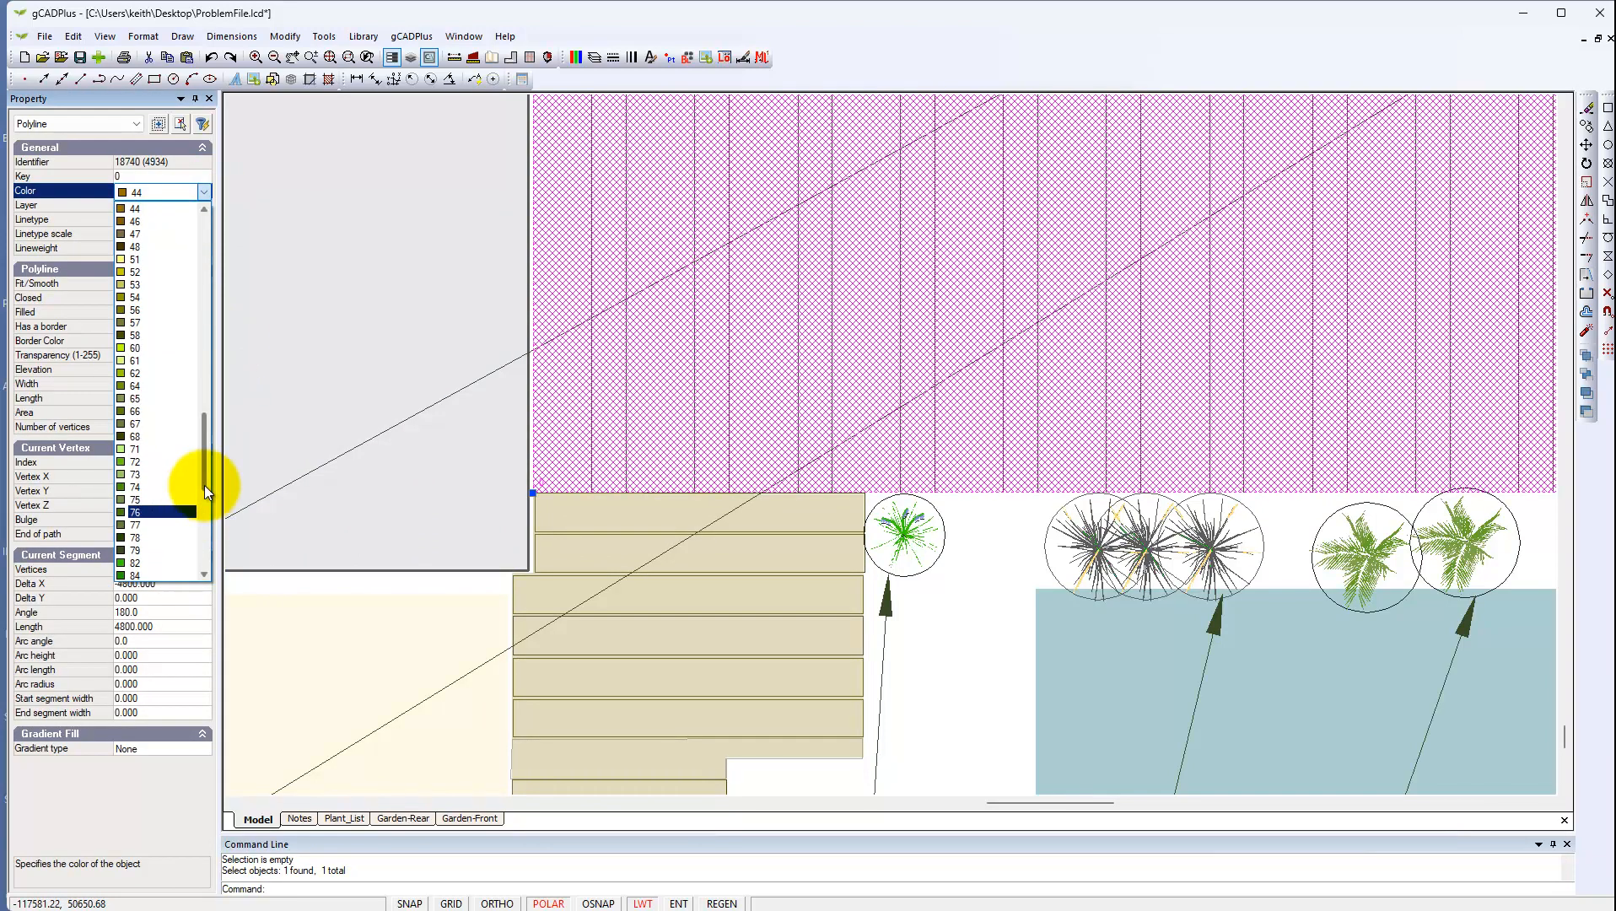
drag(204, 485, 200, 566)
click(183, 576)
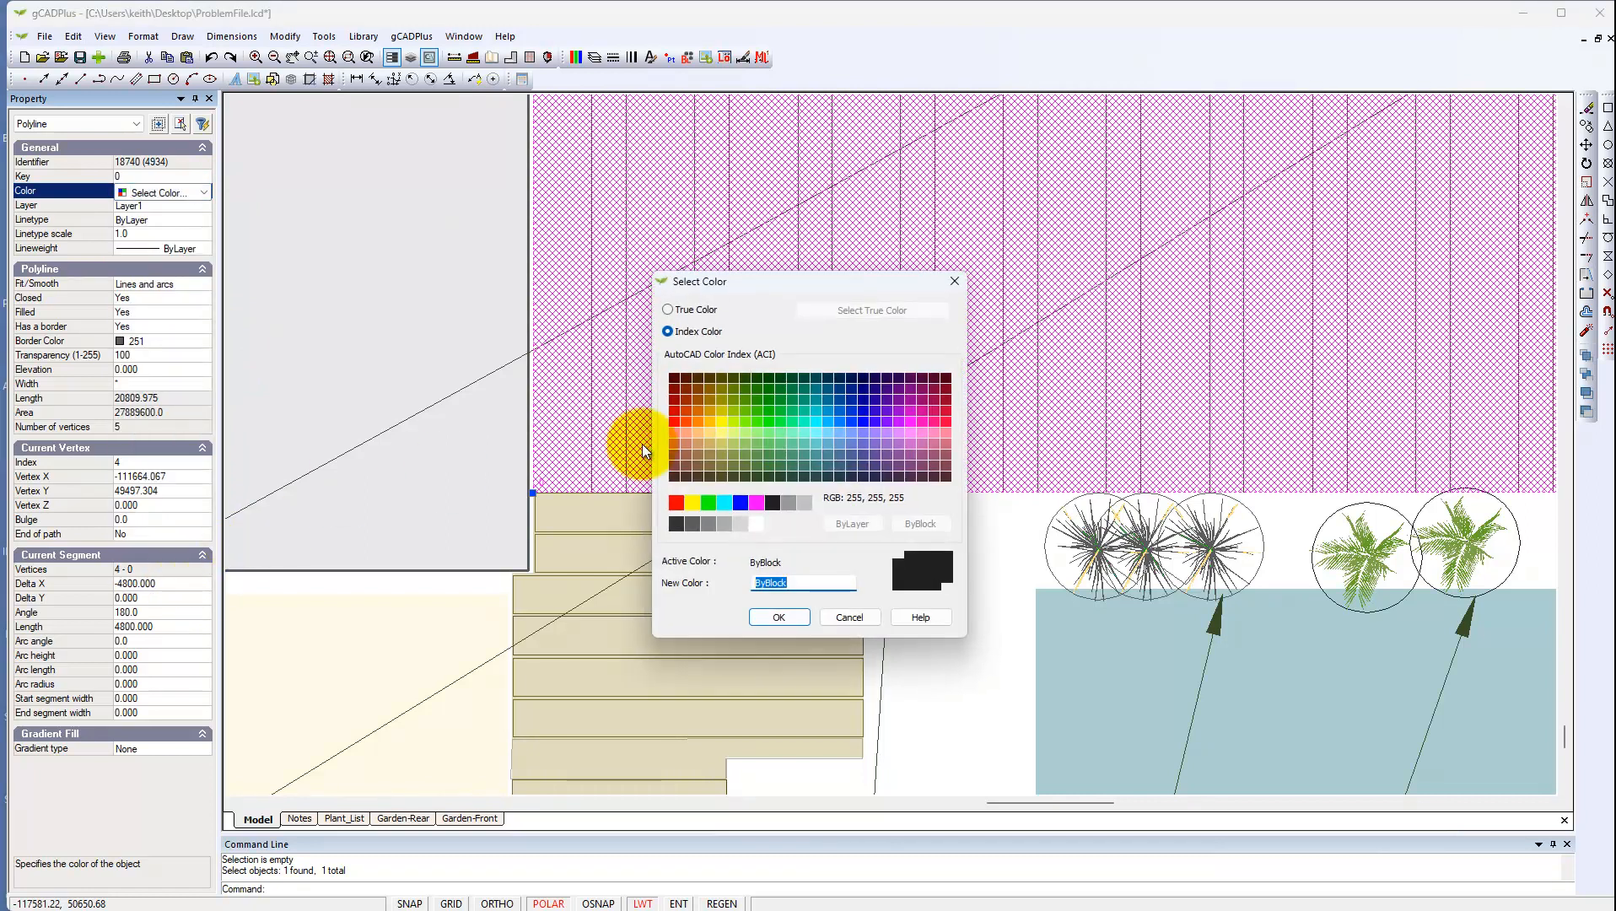
click(674, 314)
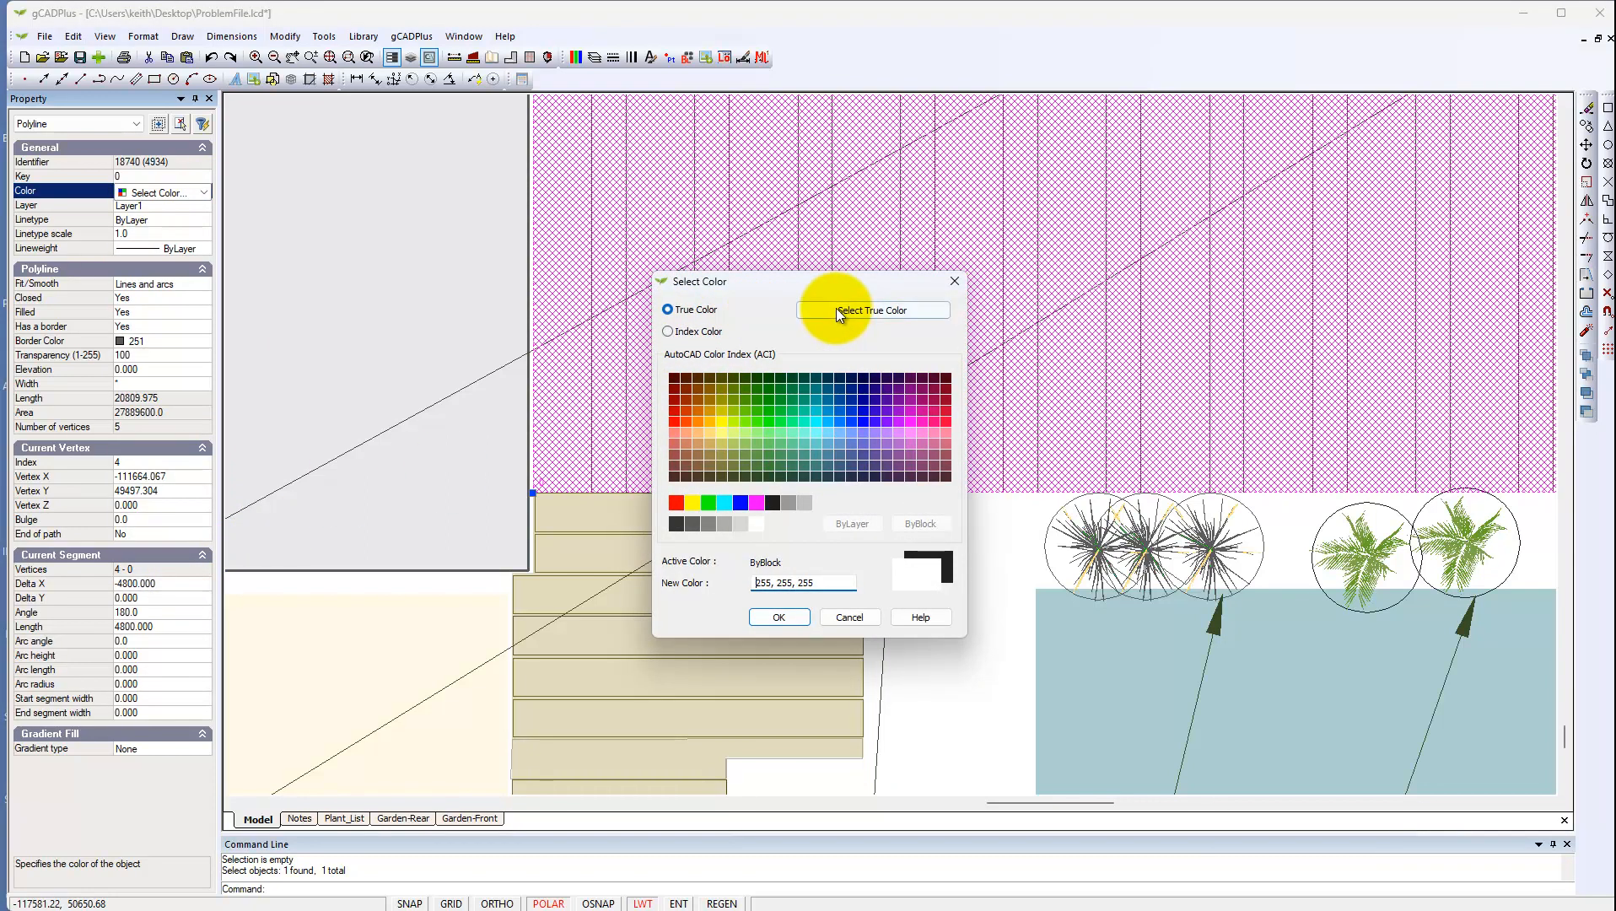
click(843, 309)
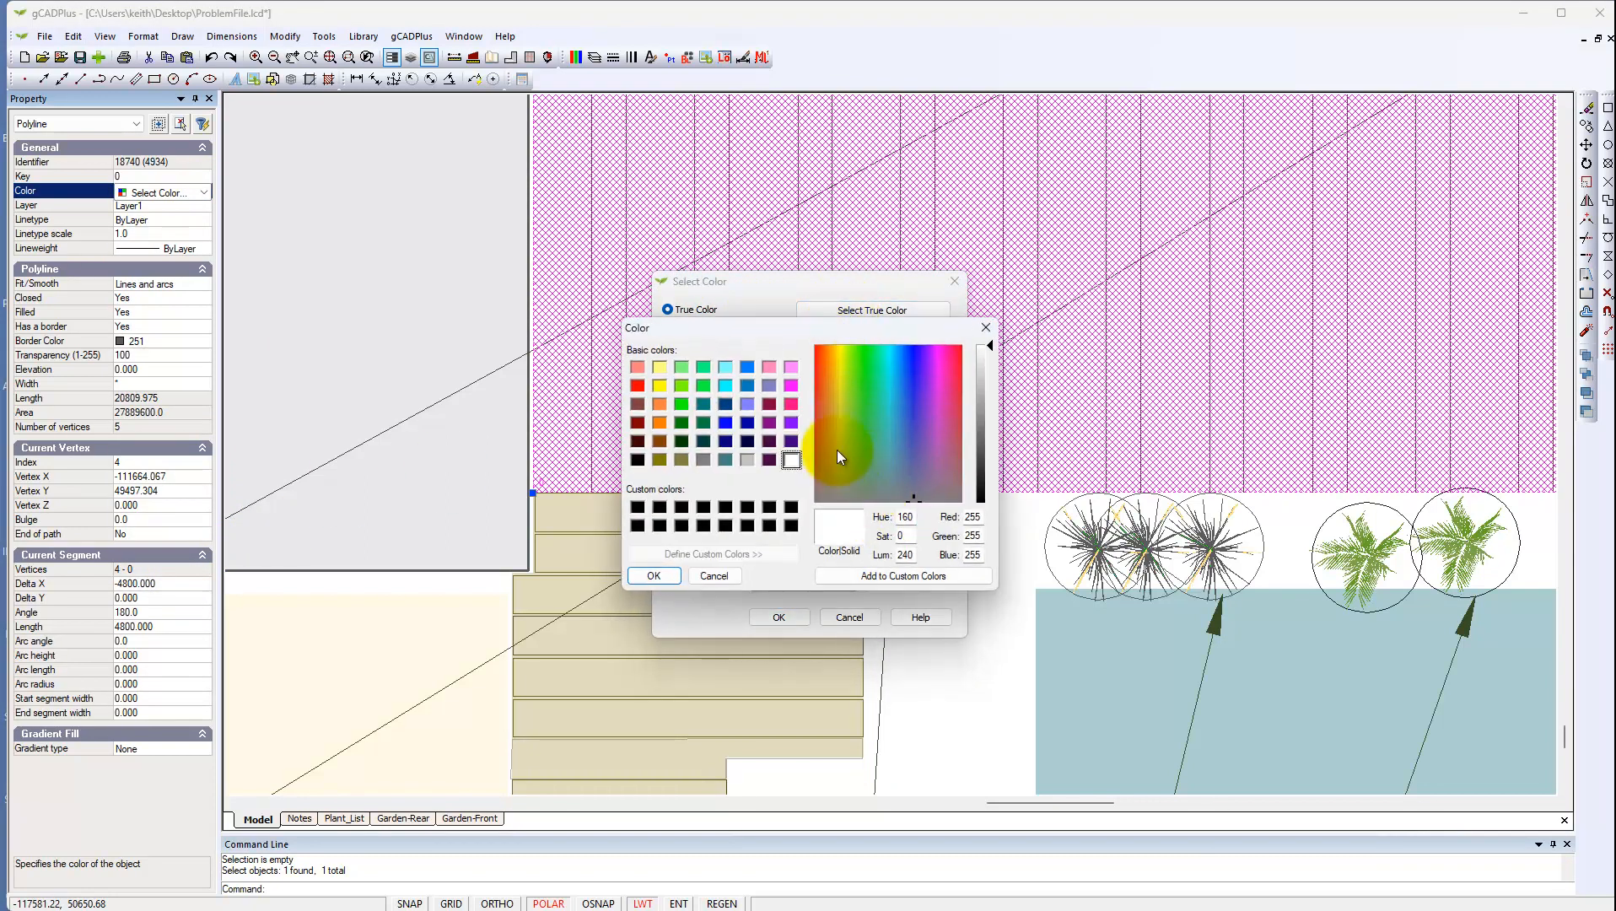
click(837, 450)
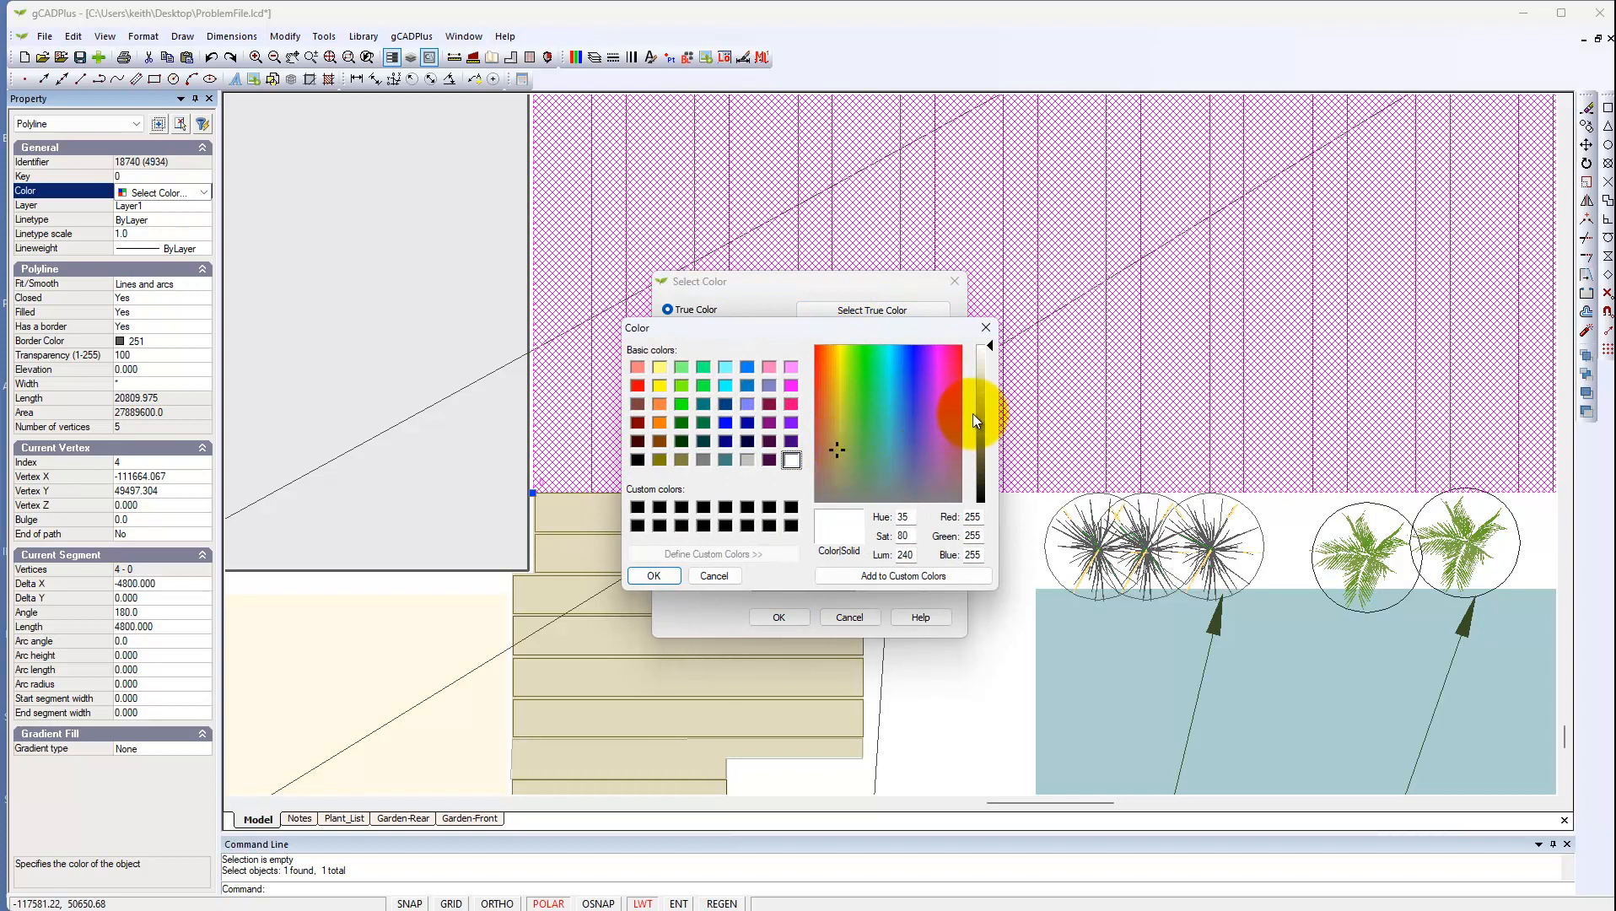
click(982, 390)
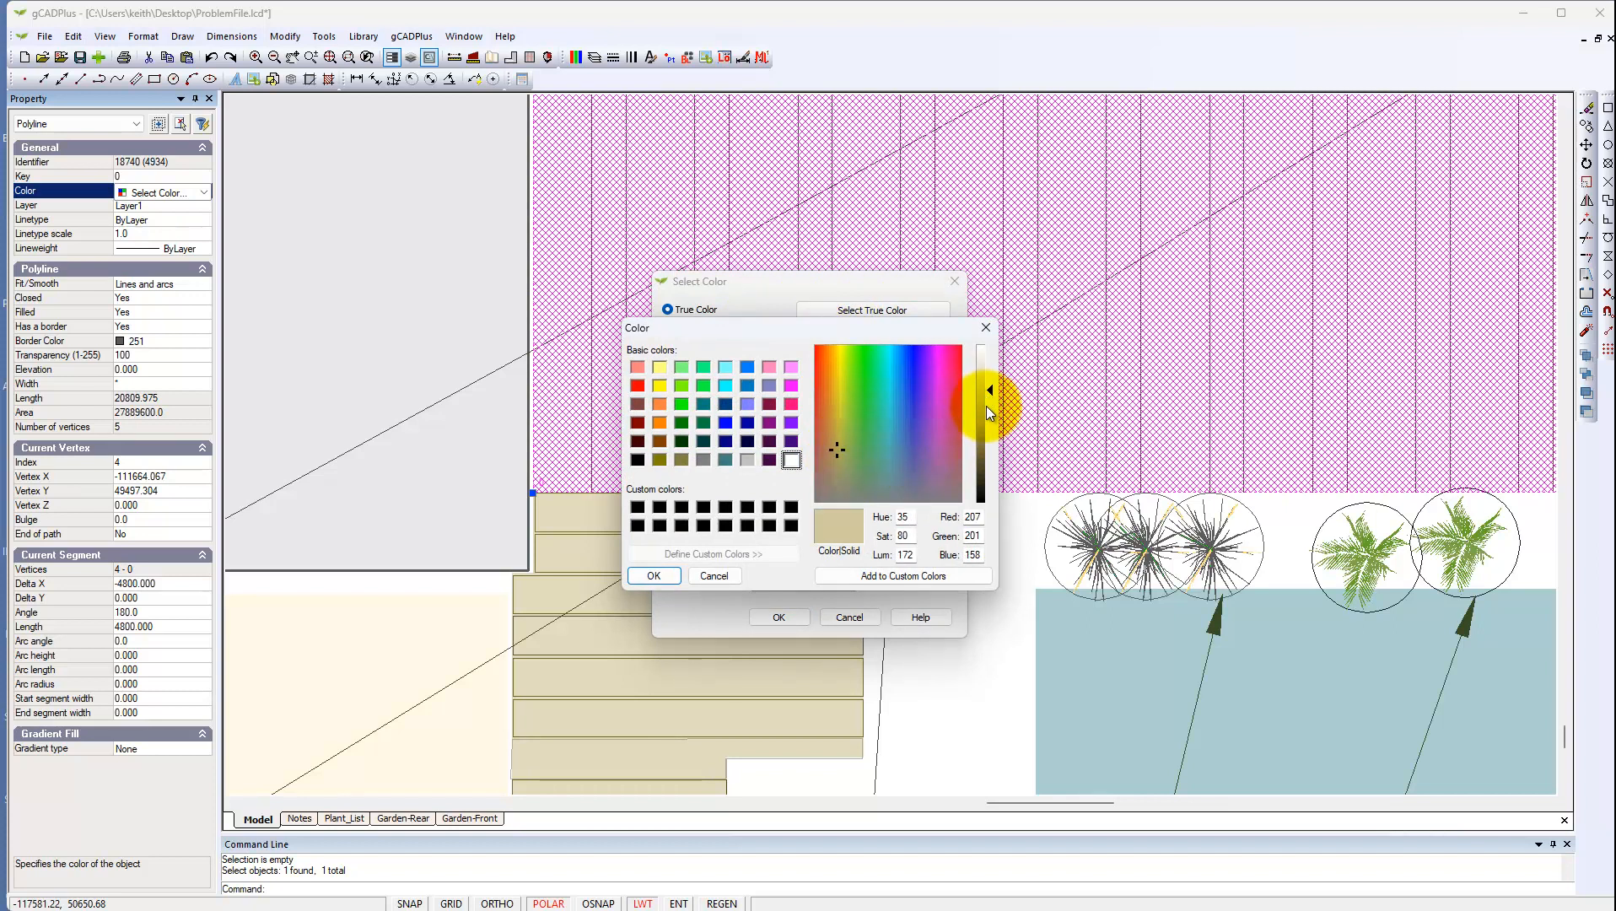
click(984, 395)
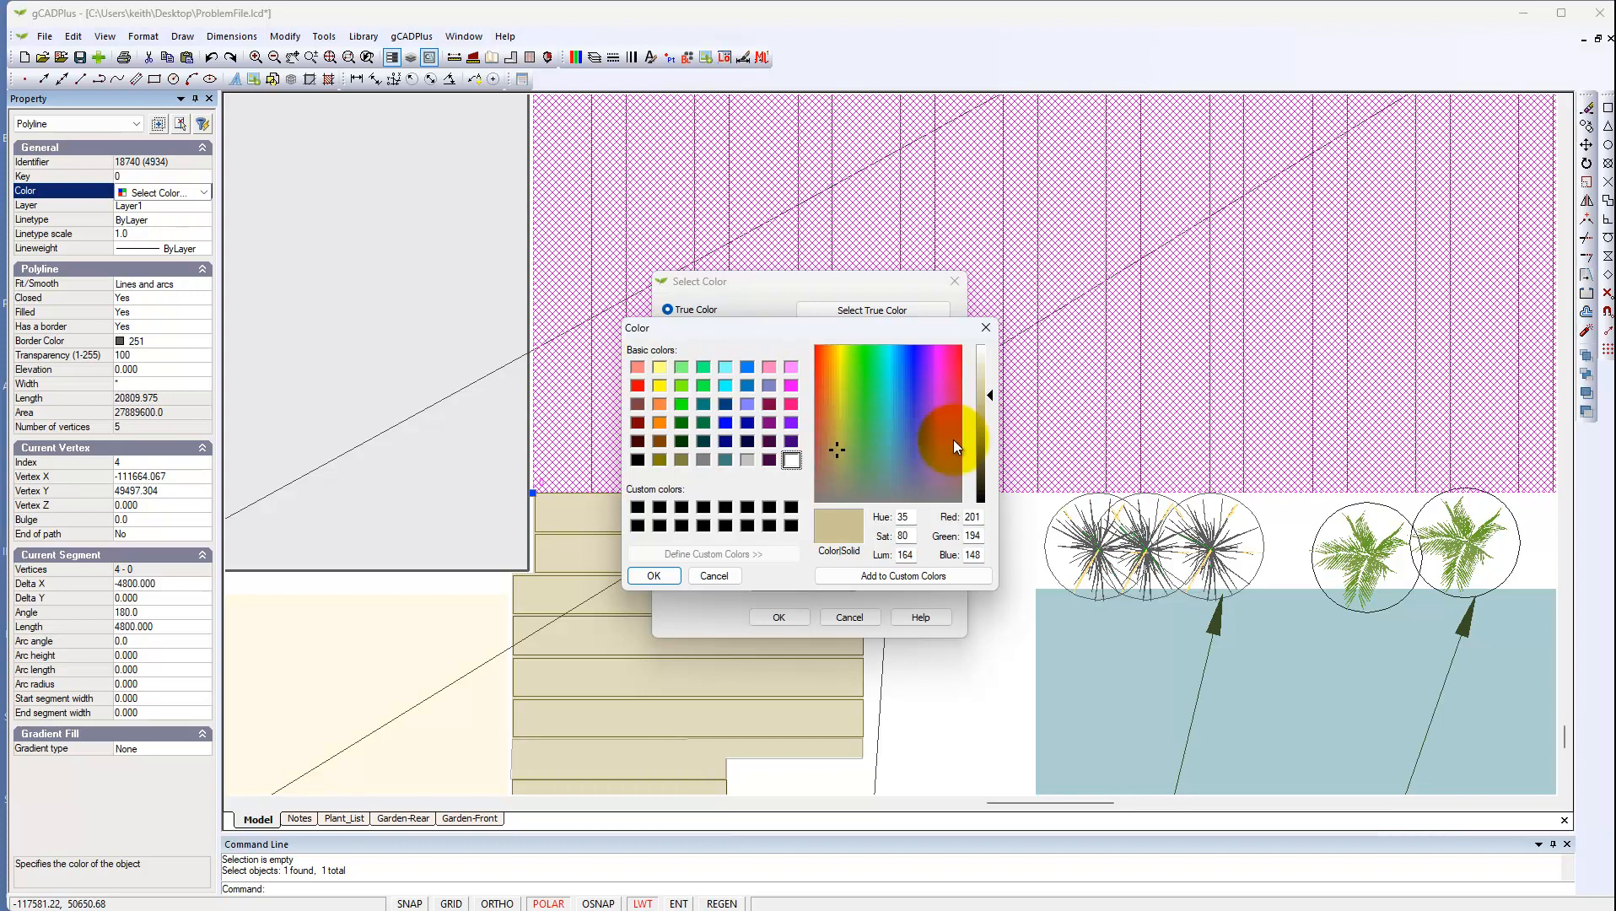
click(654, 576)
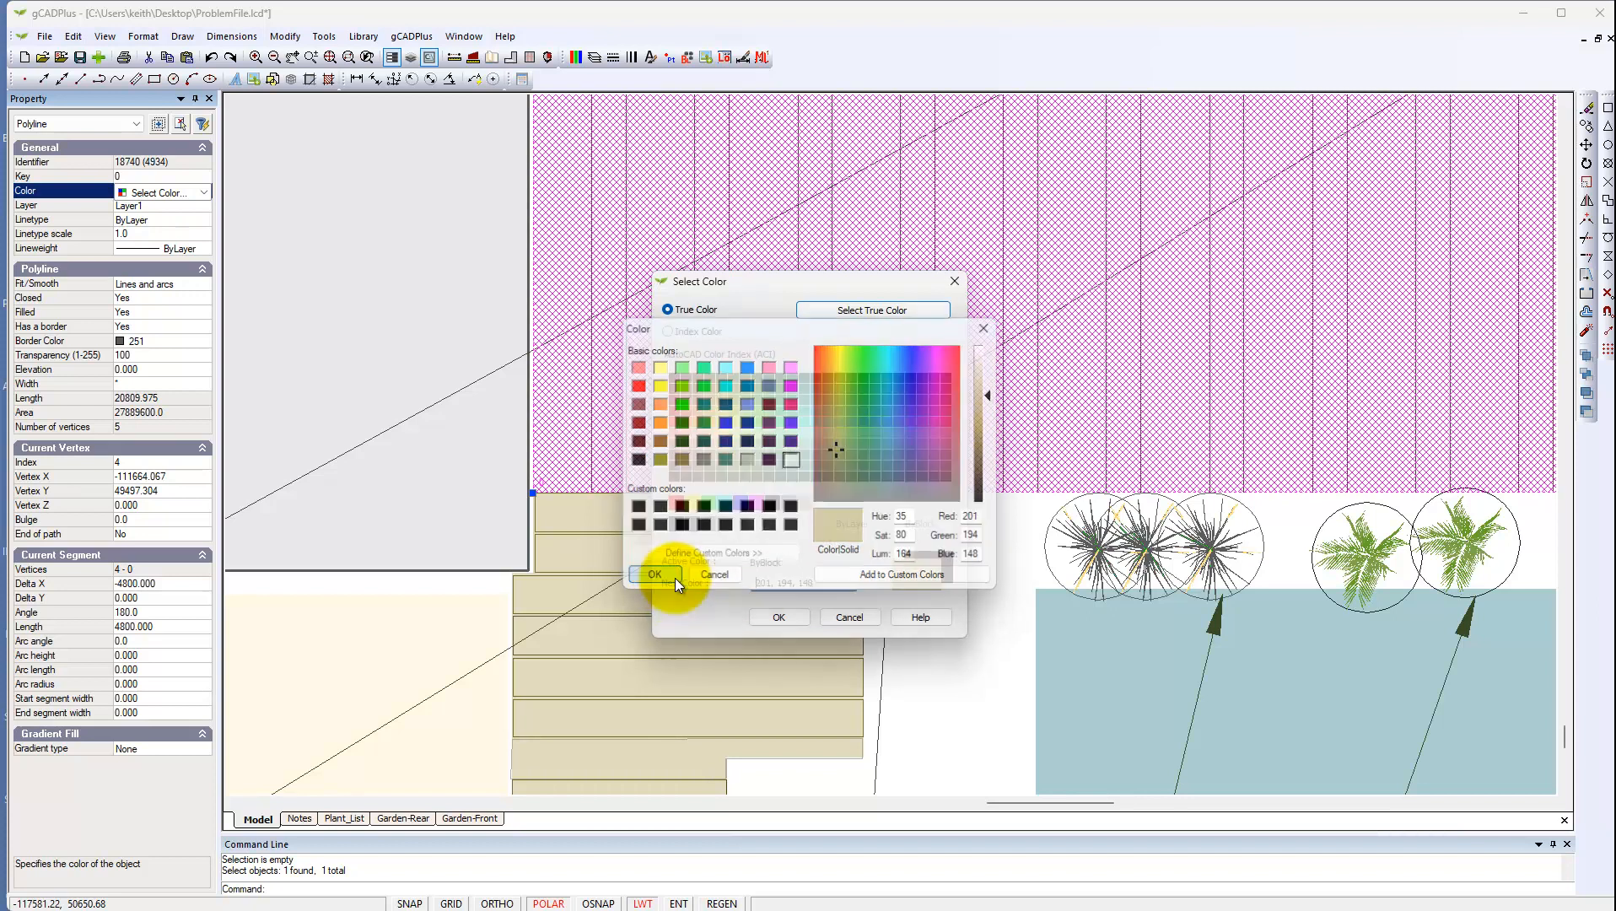
click(797, 620)
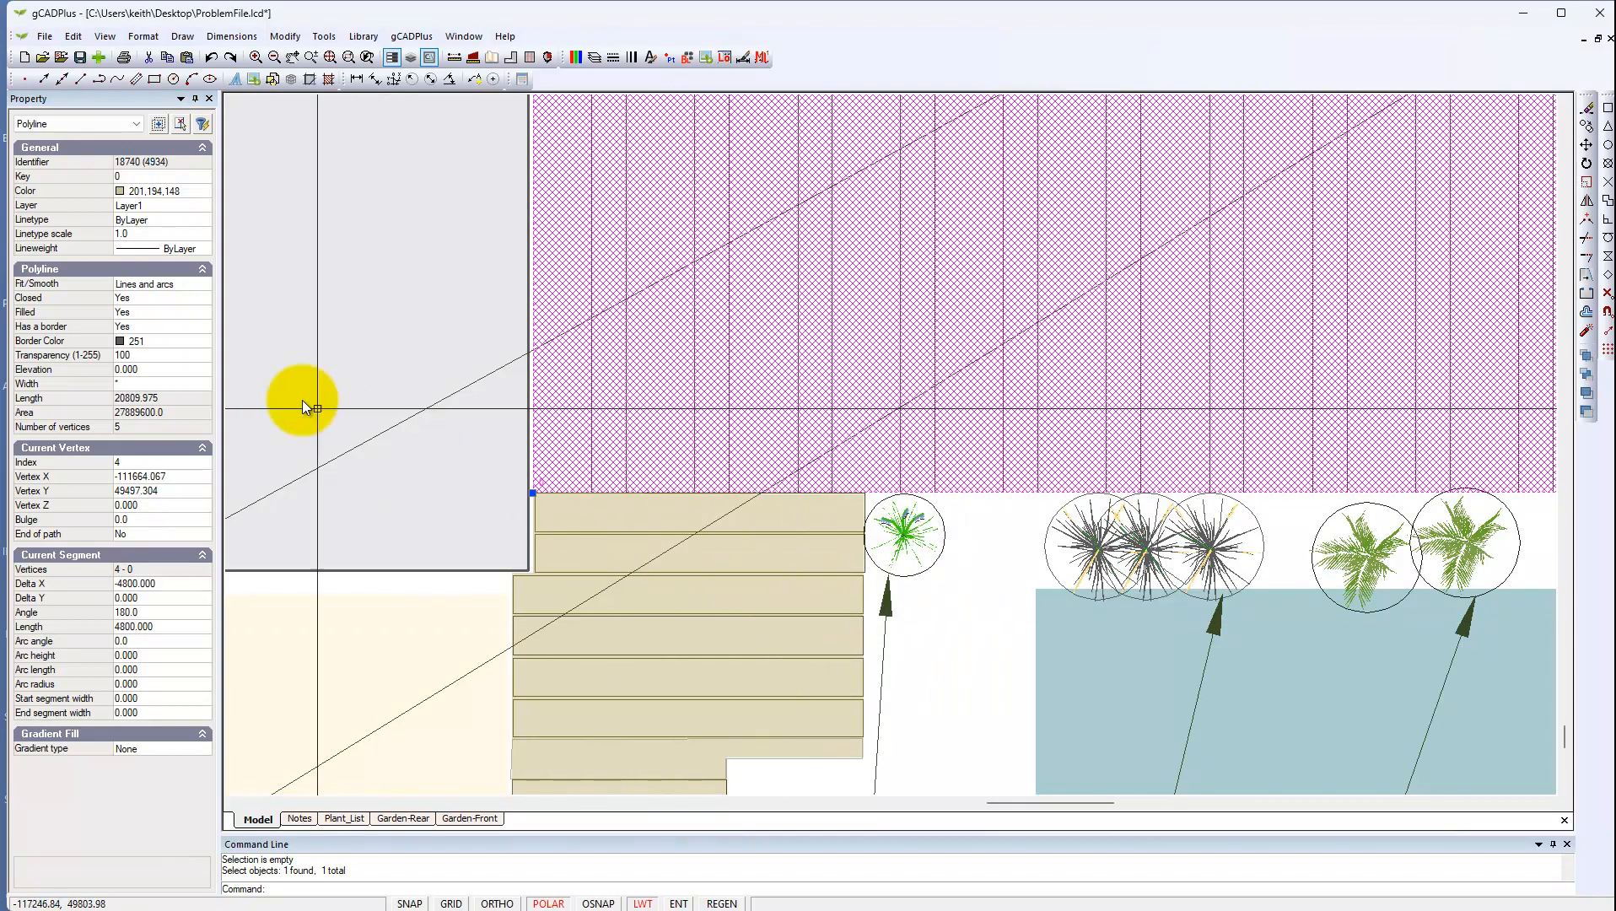
Step: Set the transparency of the decking's filled polyline to 255 and clear the selection
click(172, 360)
text(255)
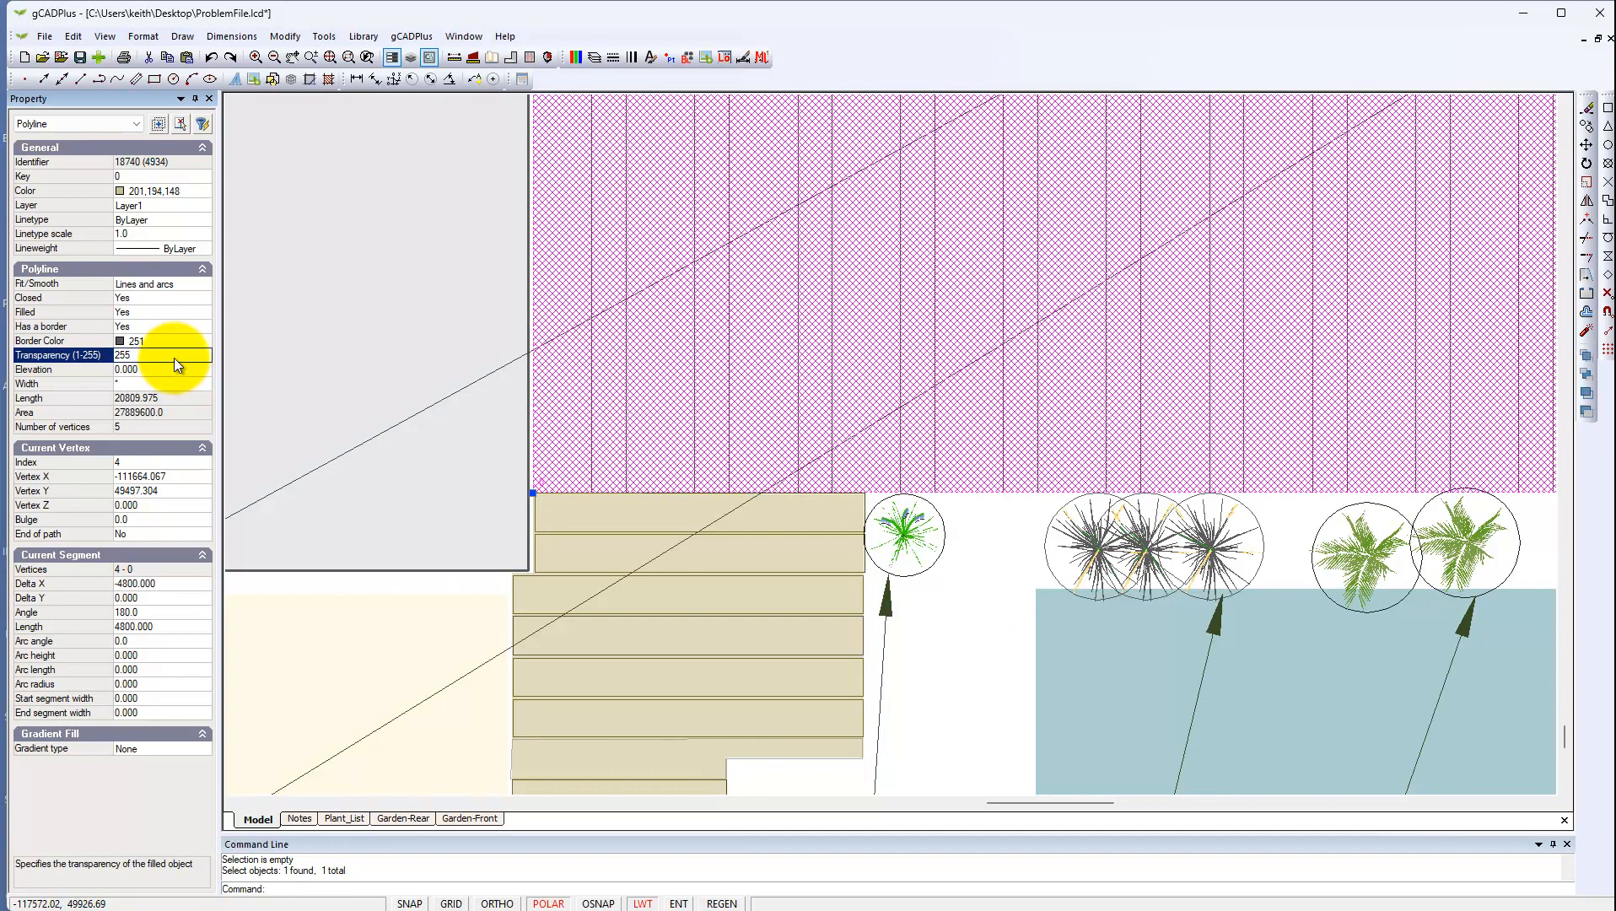
right_click(355, 362)
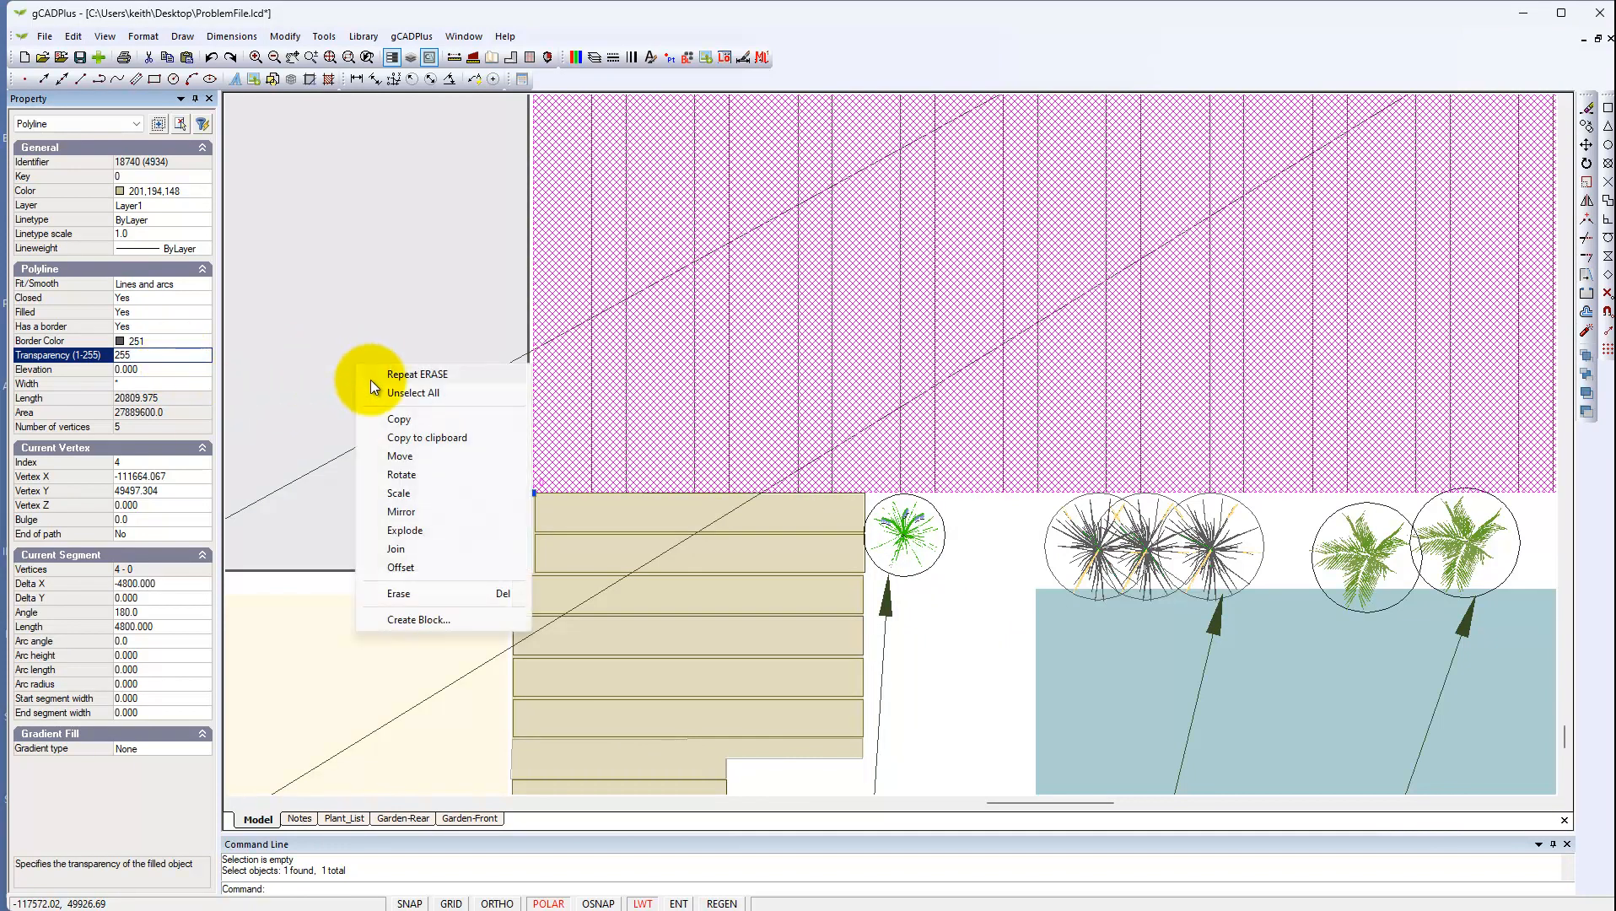
click(380, 393)
scroll(360, 460, down, 2)
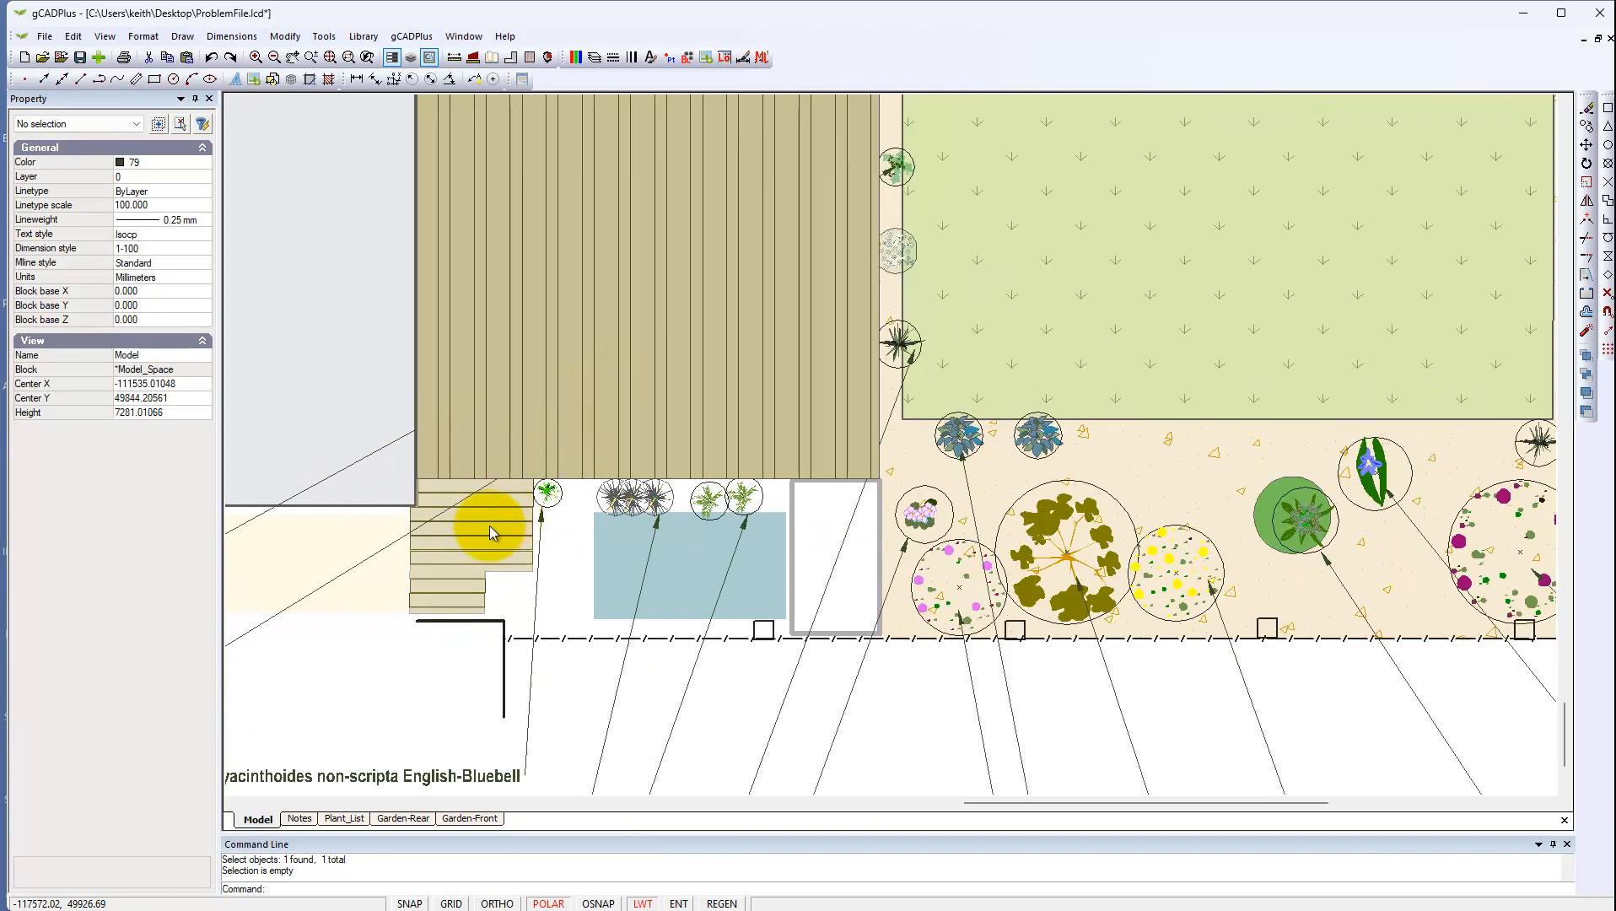
scroll(489, 529, down, 1)
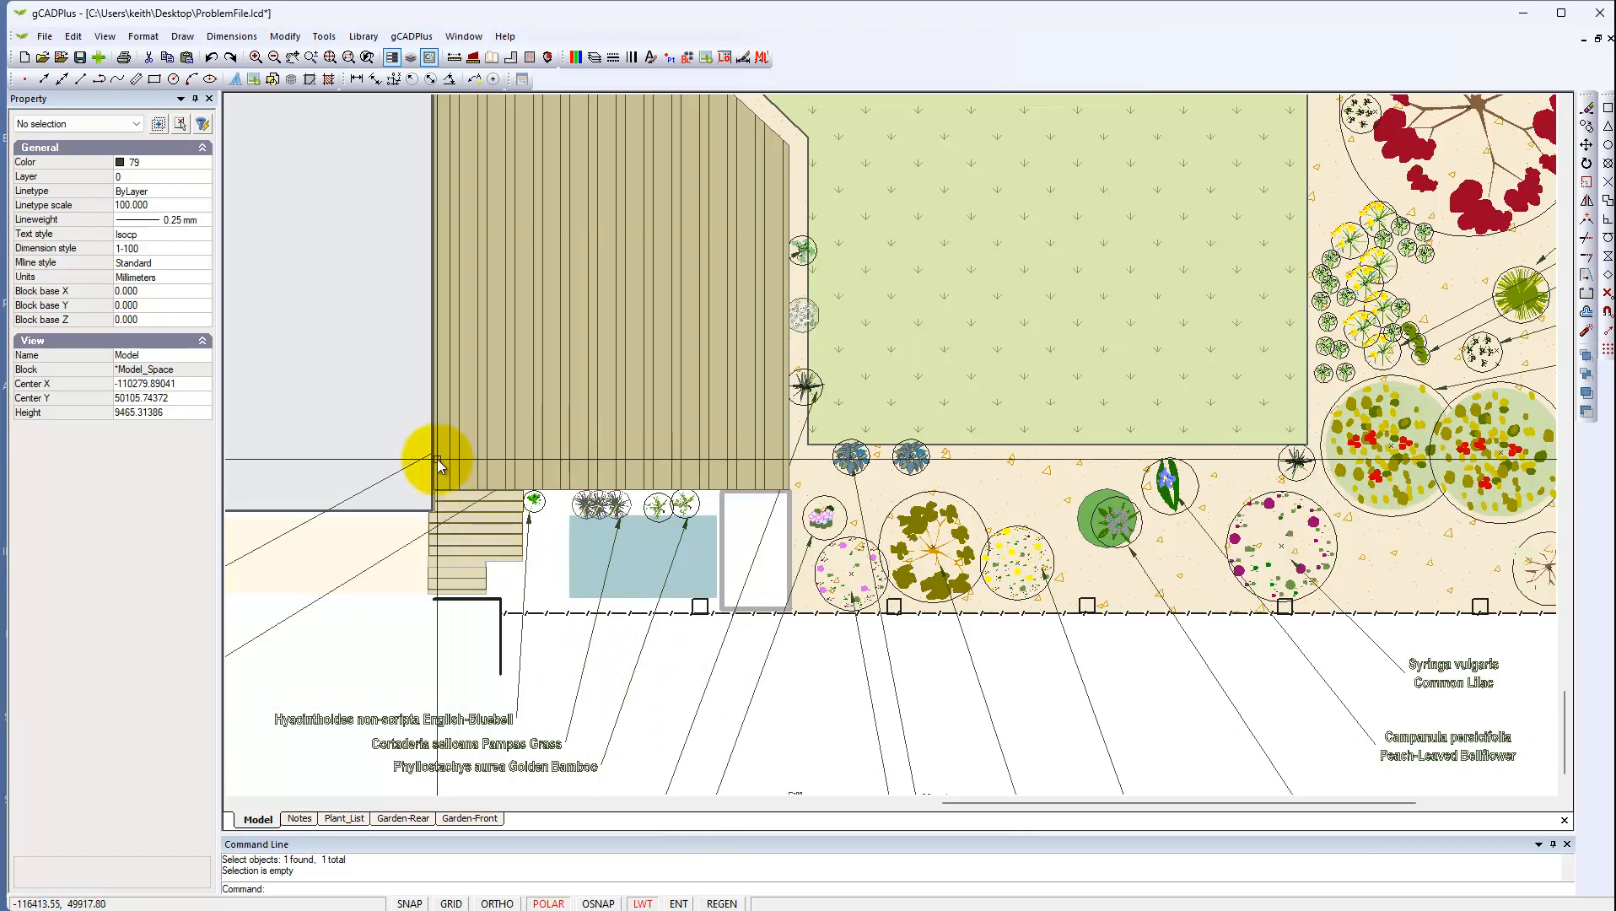
Step: Identify the layer of the plant label leaders and turn off the L-SmartLabel layer
click(627, 693)
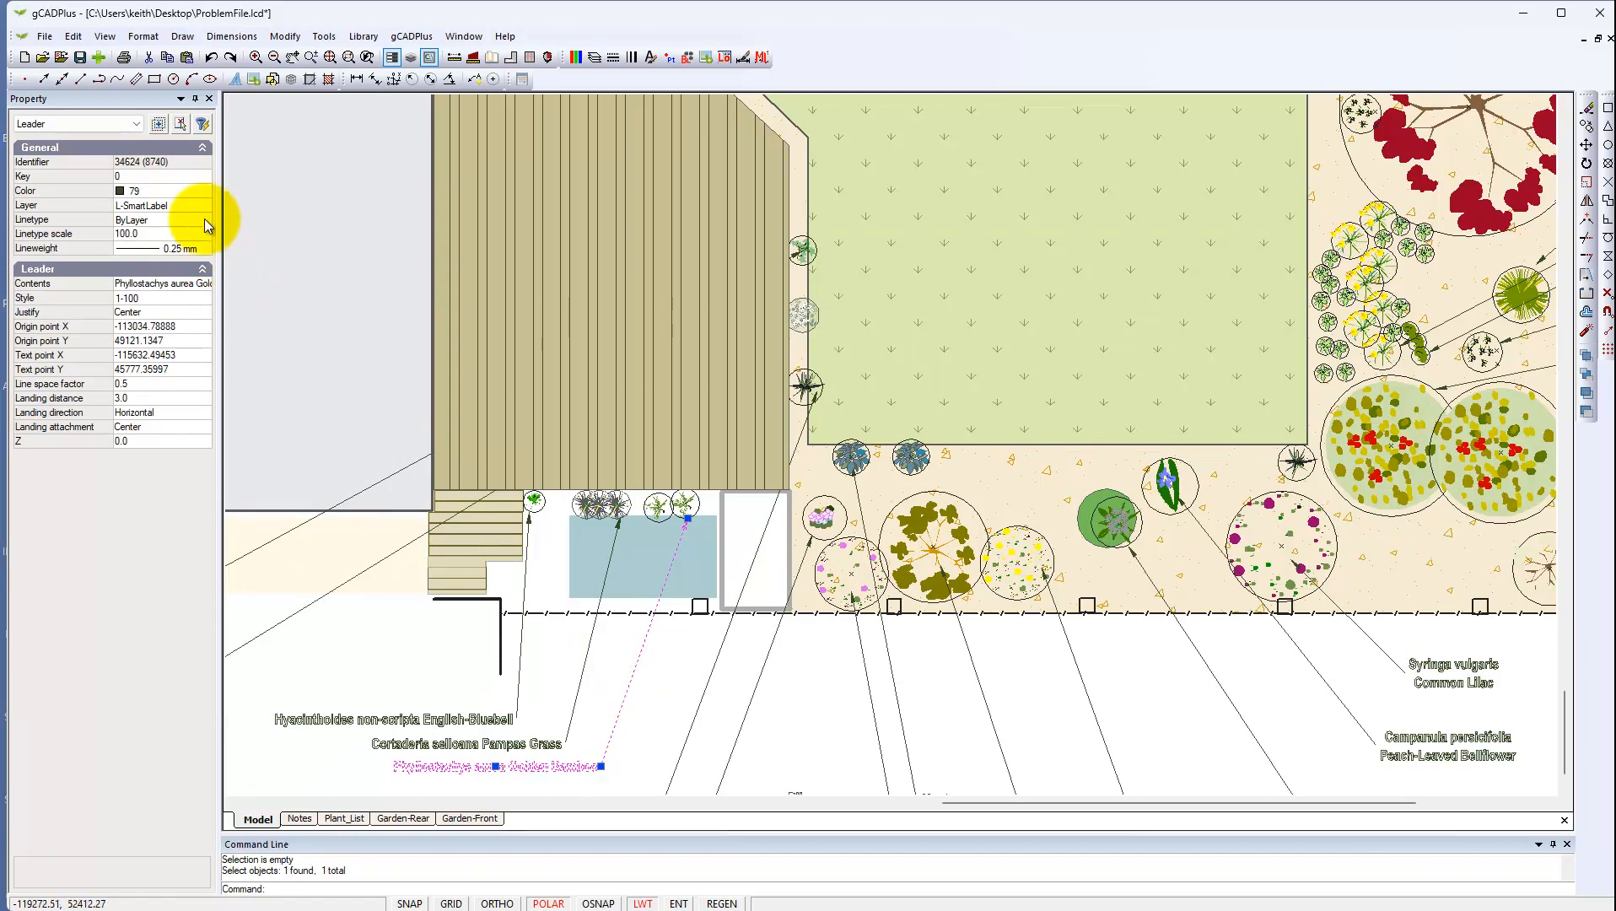
key(Escape)
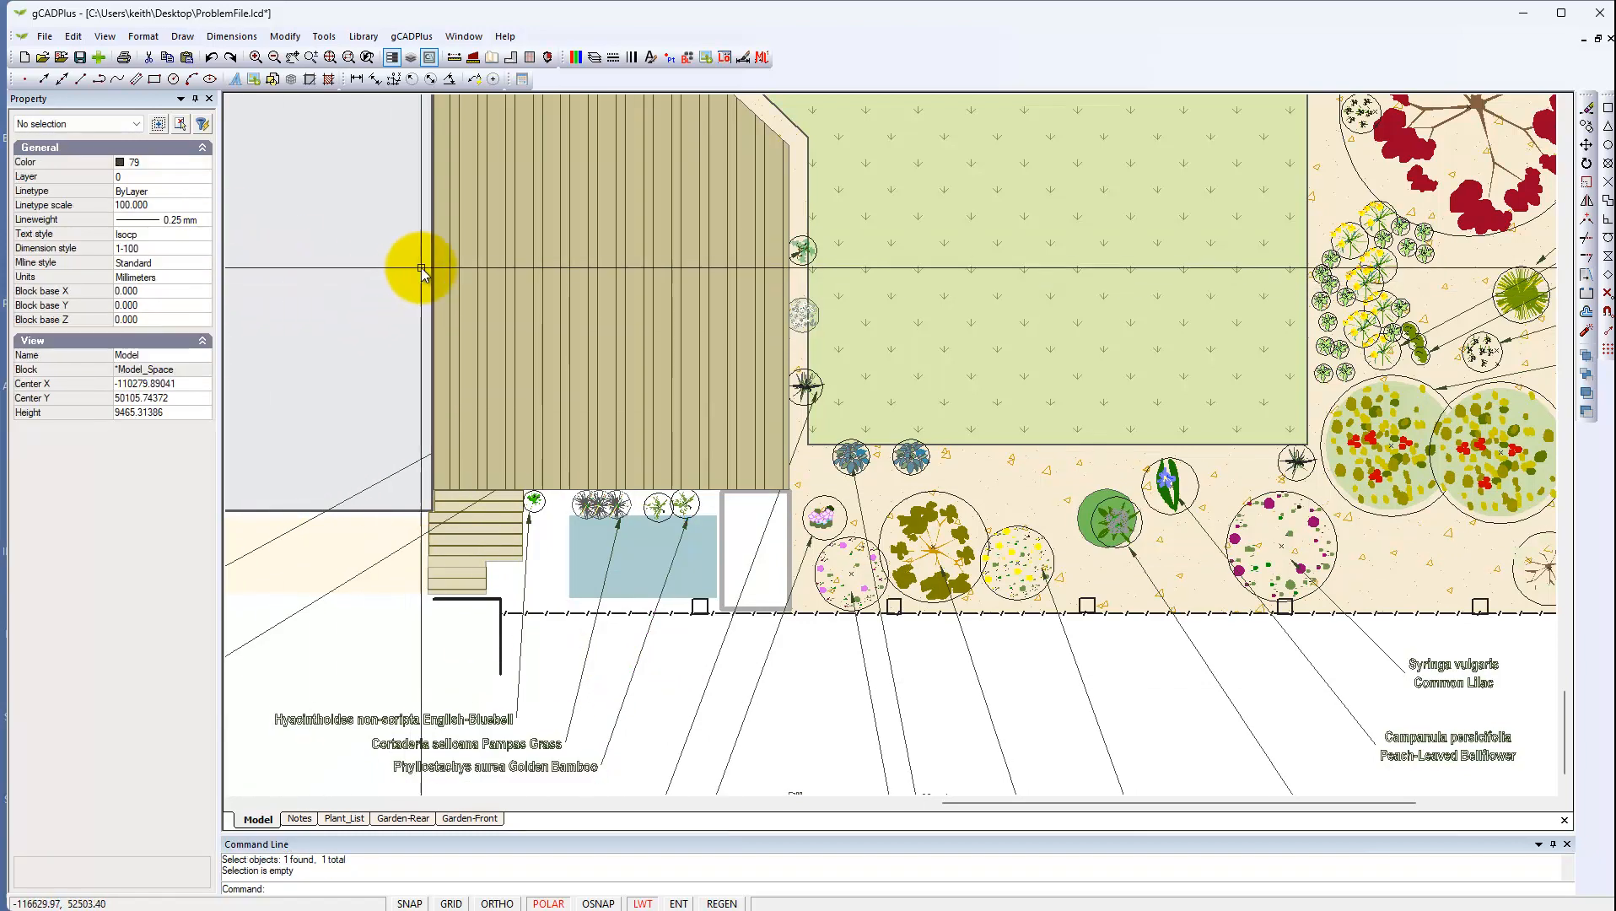
click(594, 57)
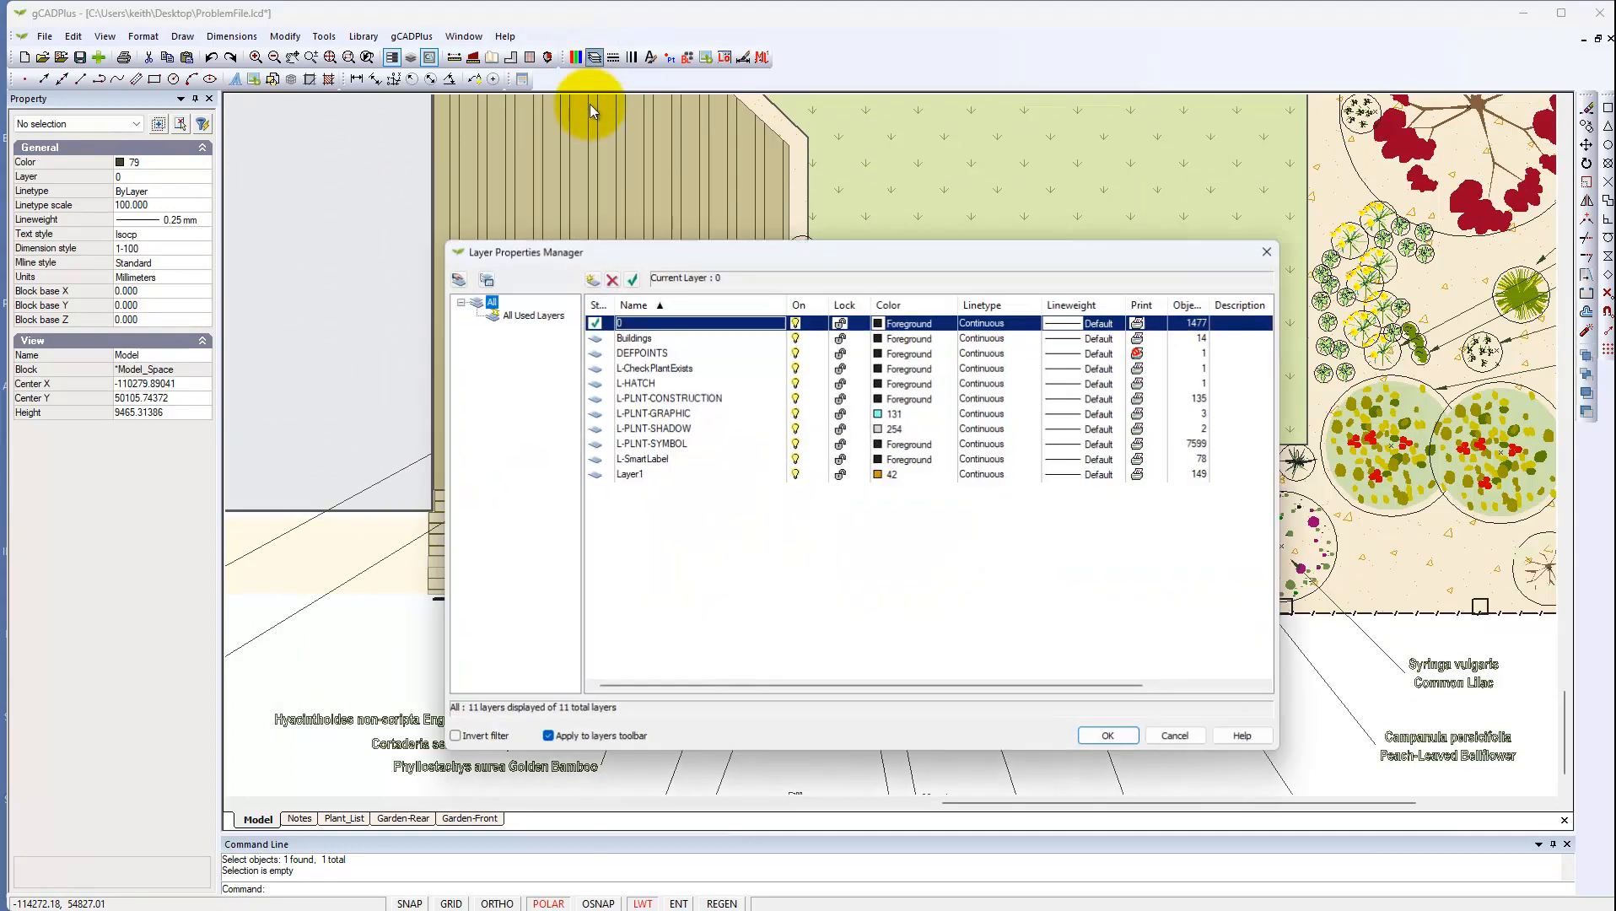
click(795, 464)
click(1118, 741)
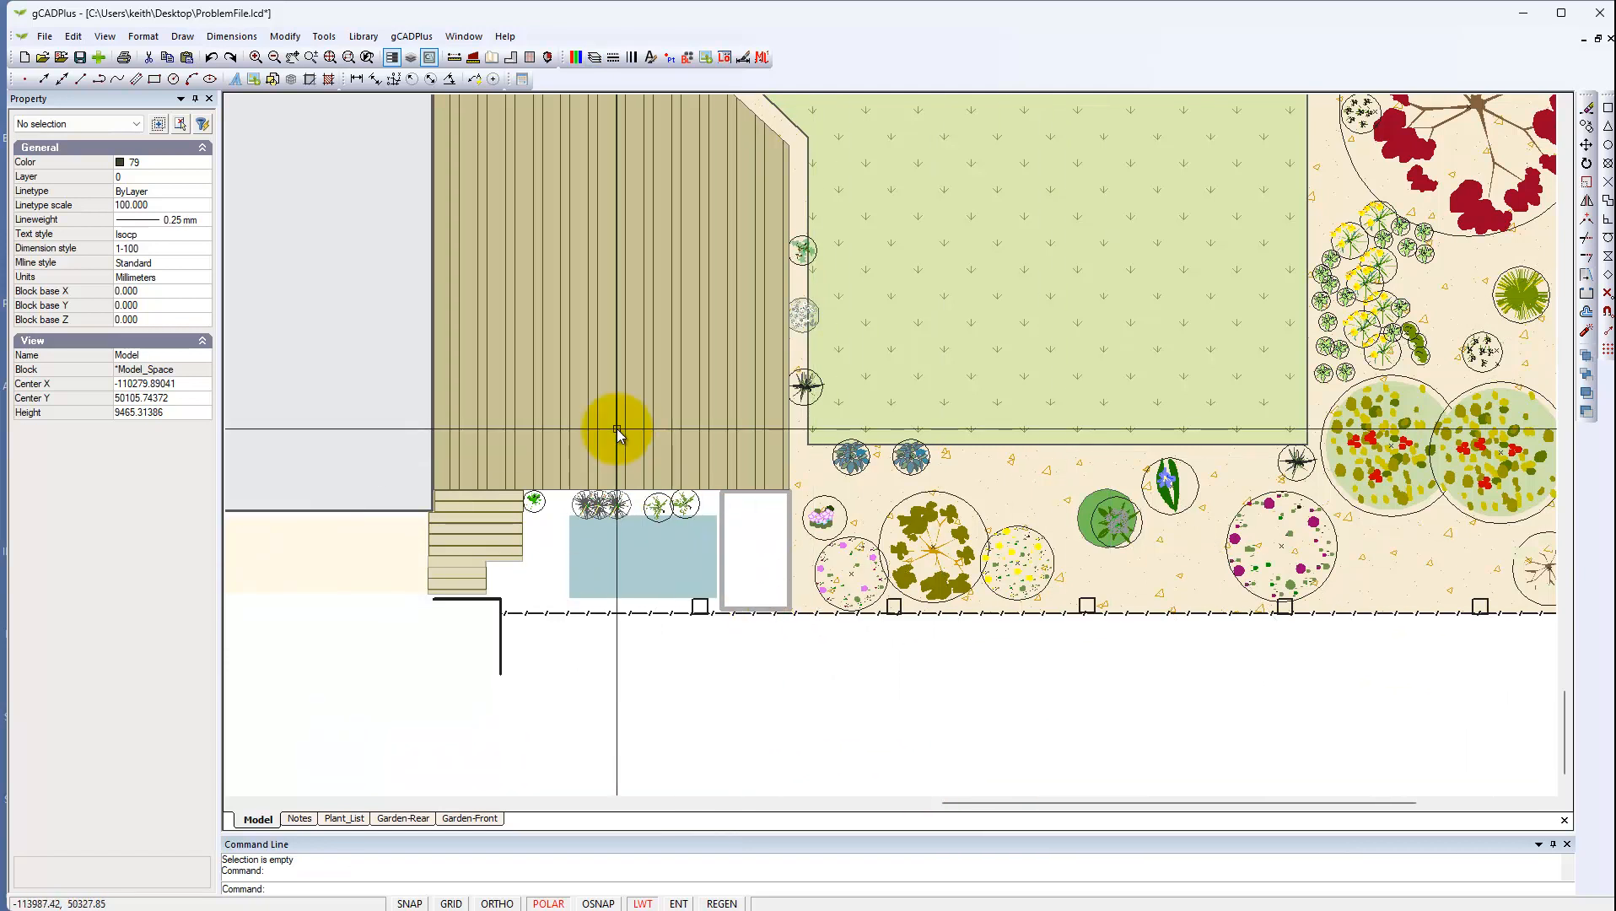
Step: Send the steps' filled polyline to the back of the draw order
scroll(616, 427, down, 1)
scroll(531, 506, up, 2)
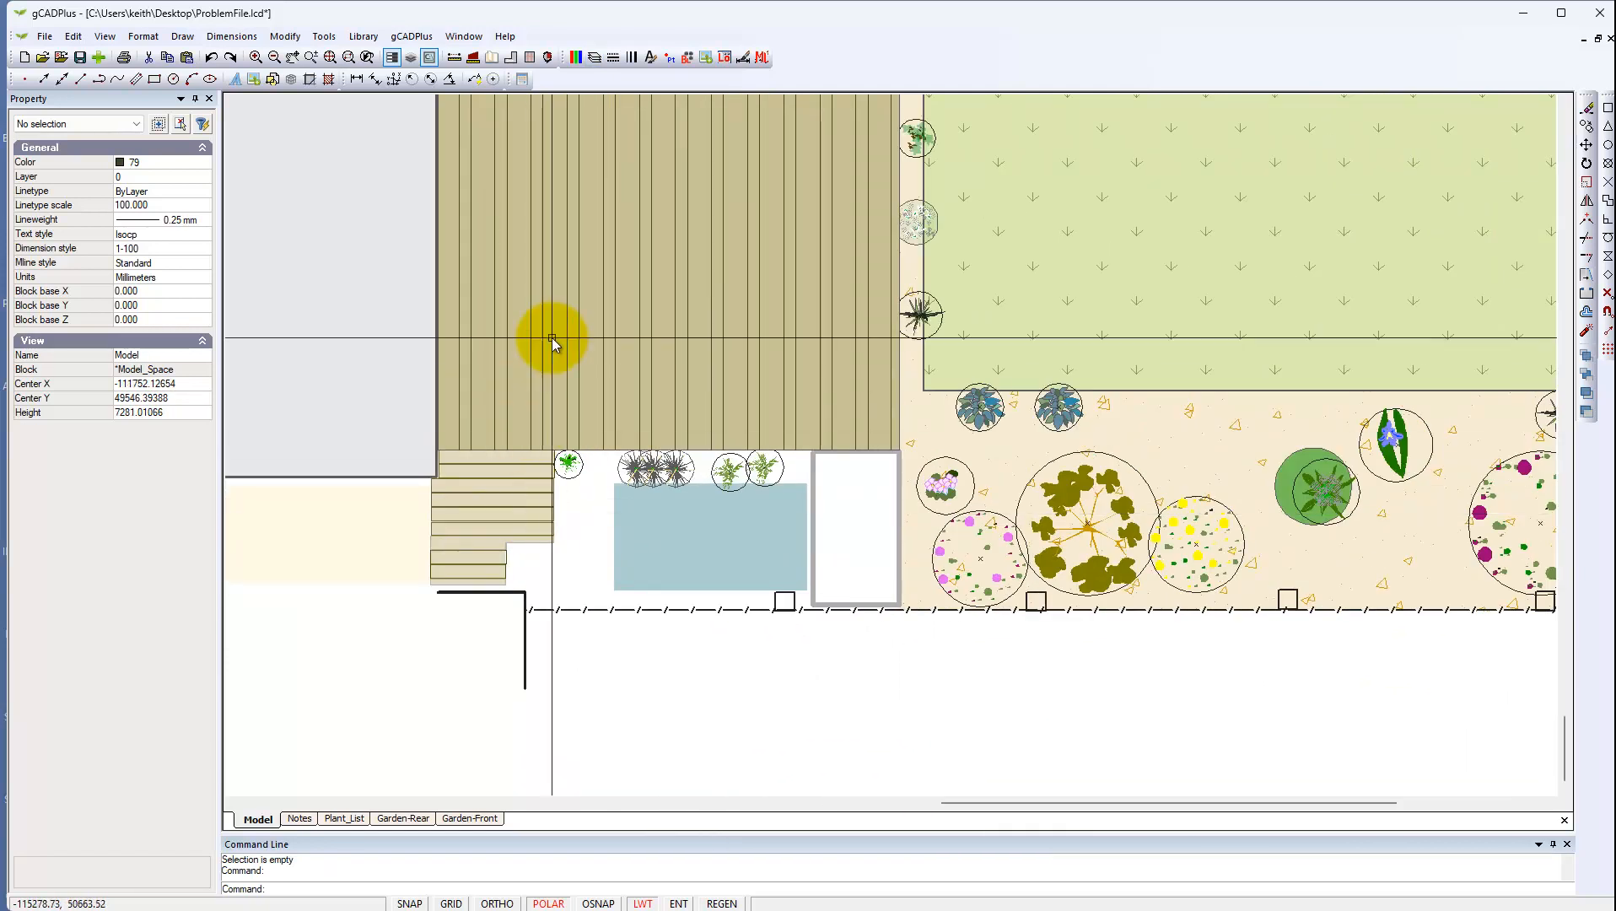
scroll(488, 516, up, 3)
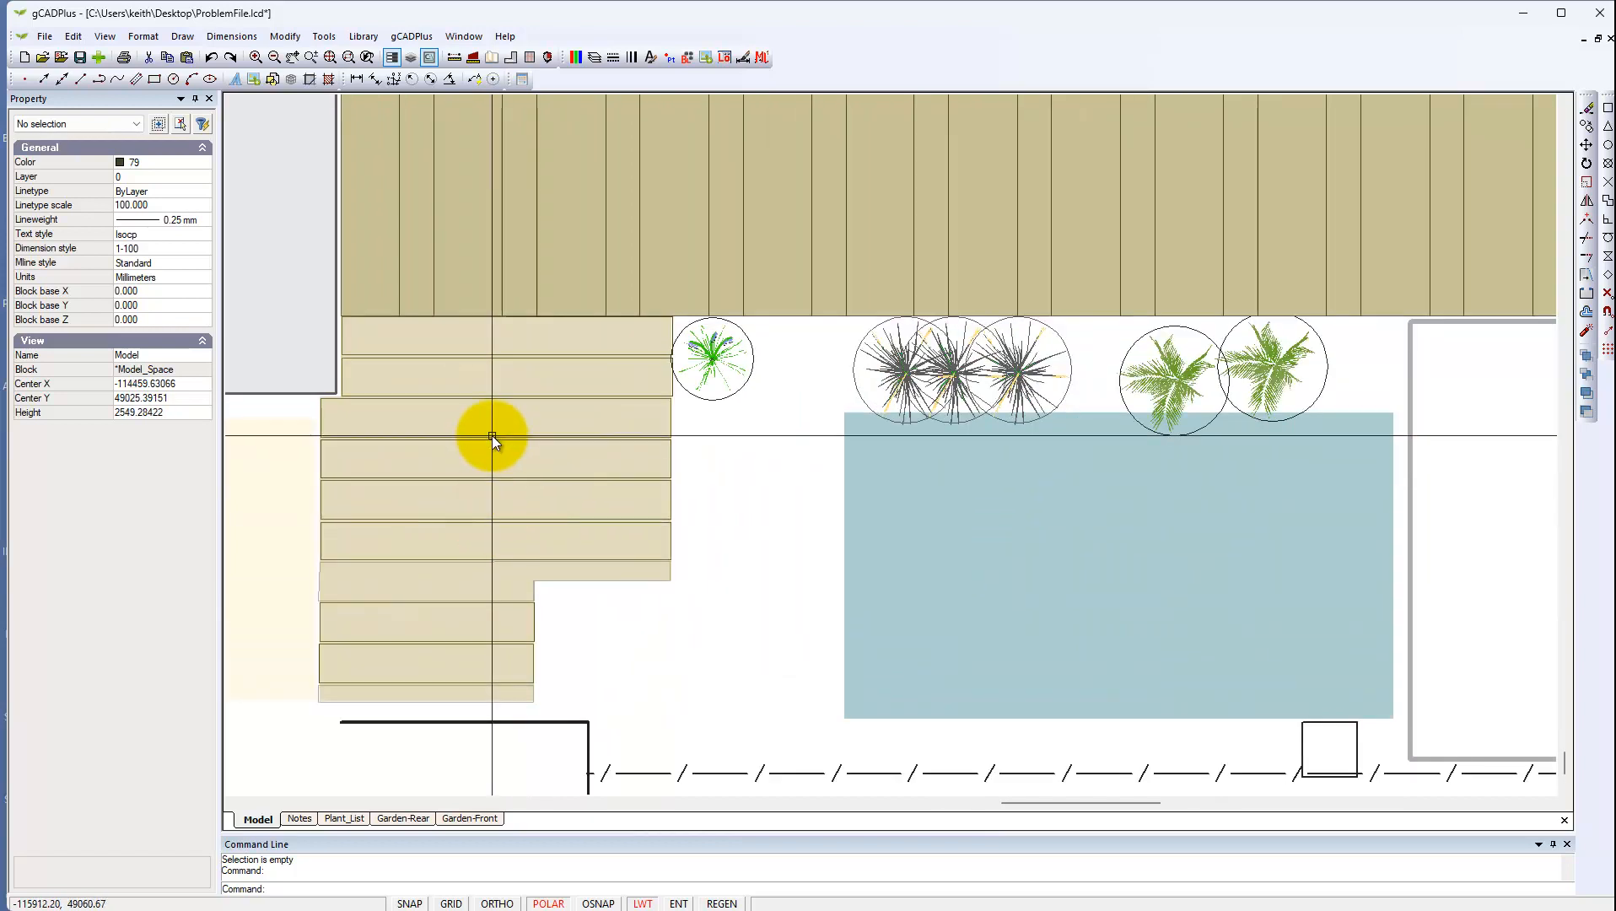
click(491, 435)
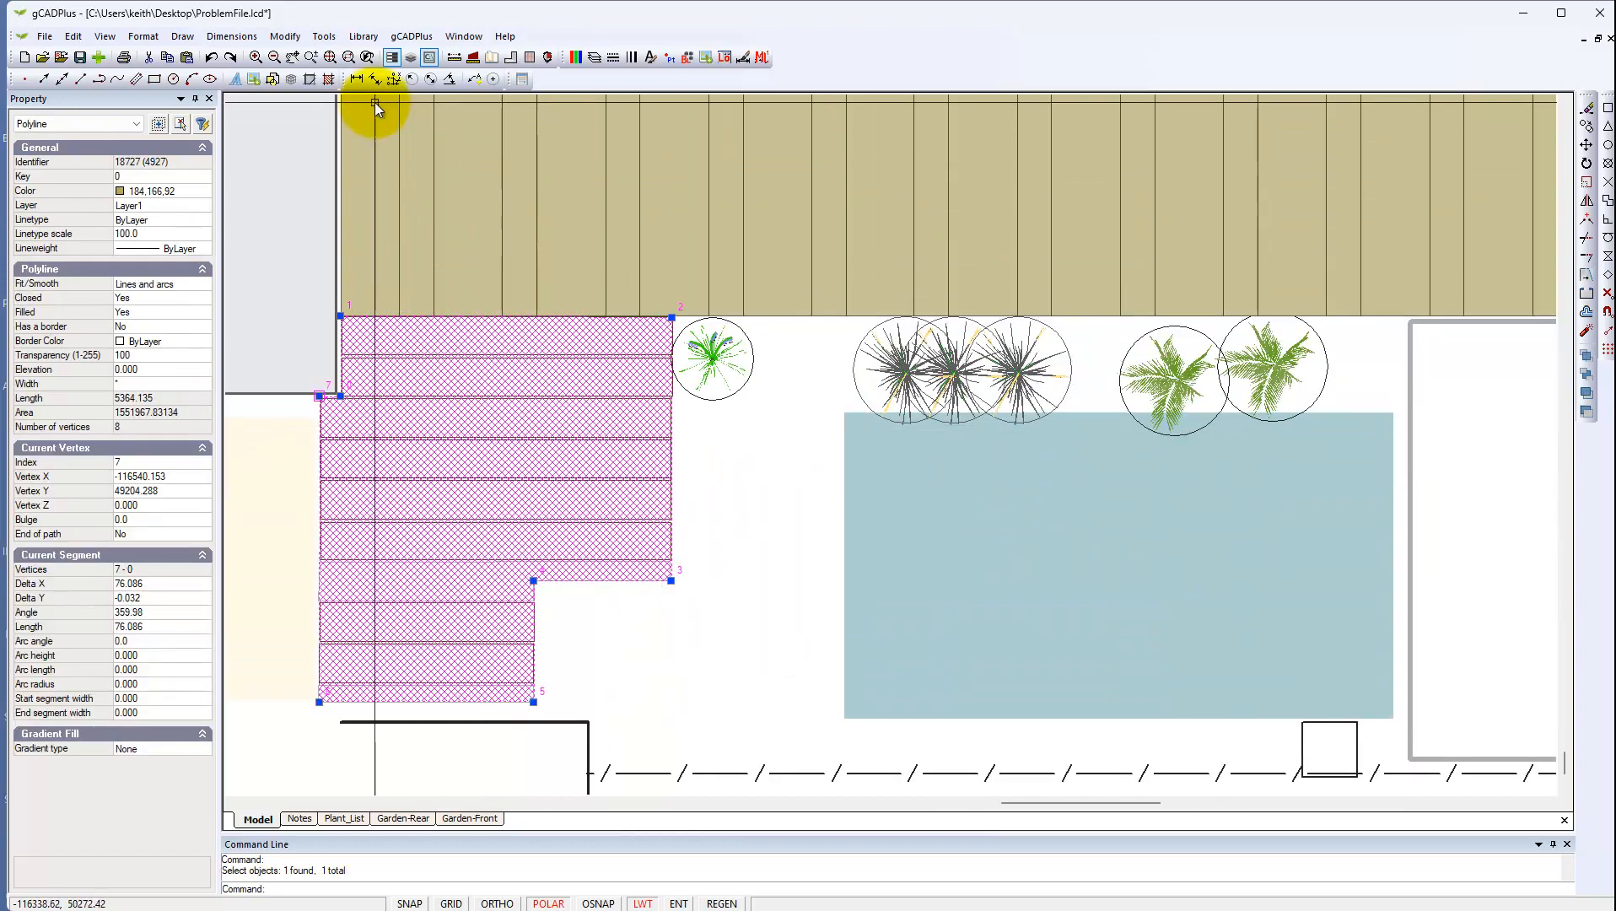
click(324, 37)
mouse_move(460, 264)
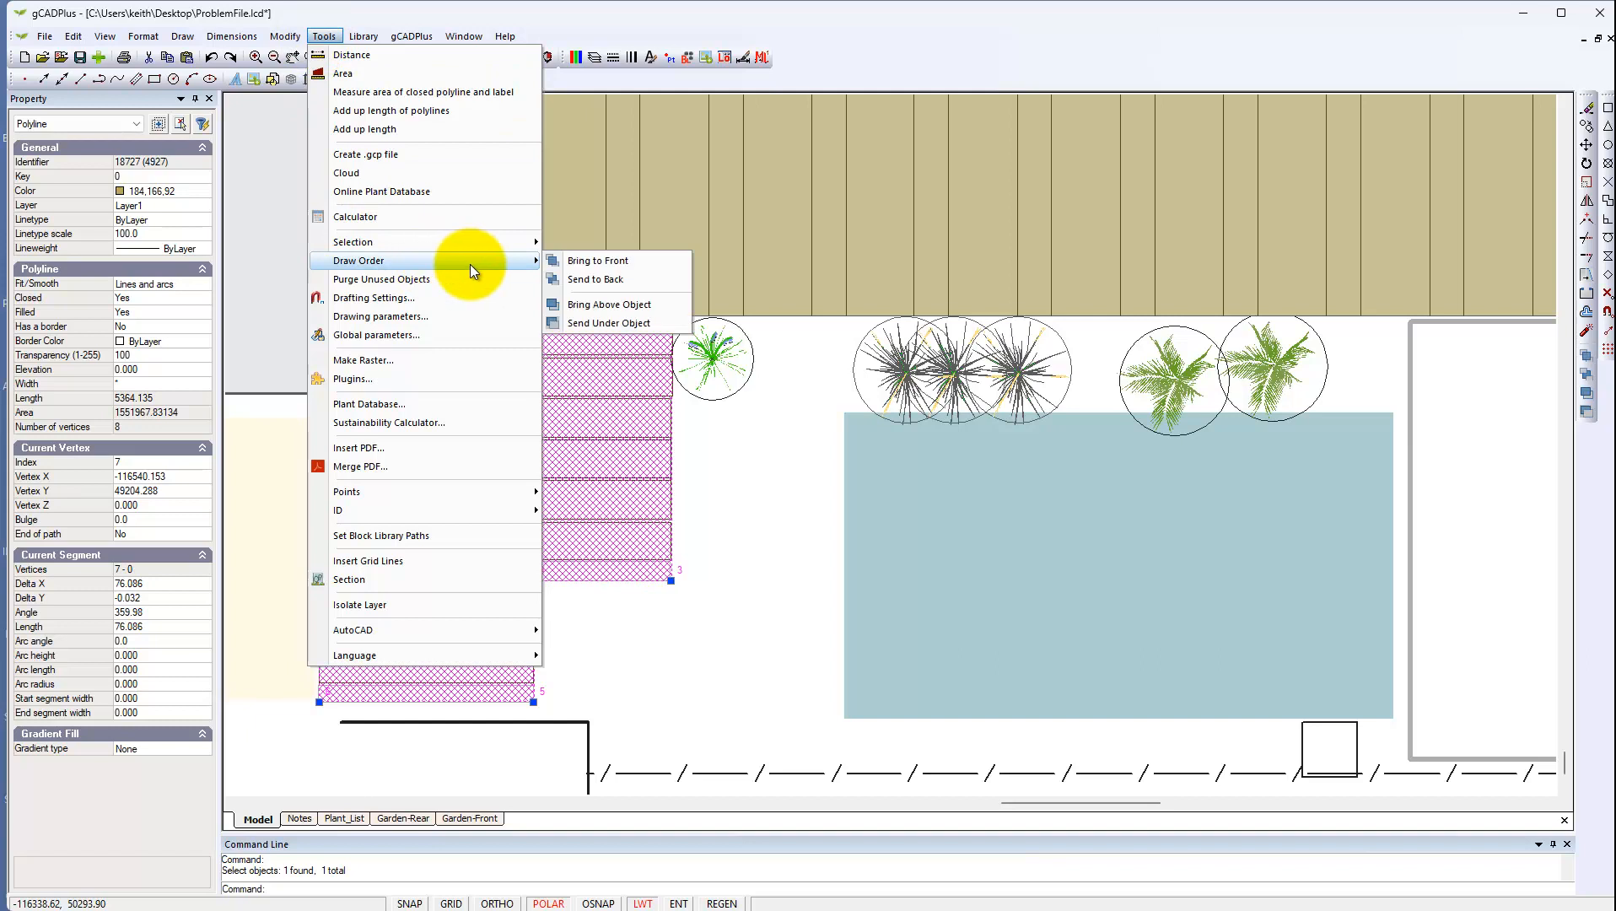
click(573, 279)
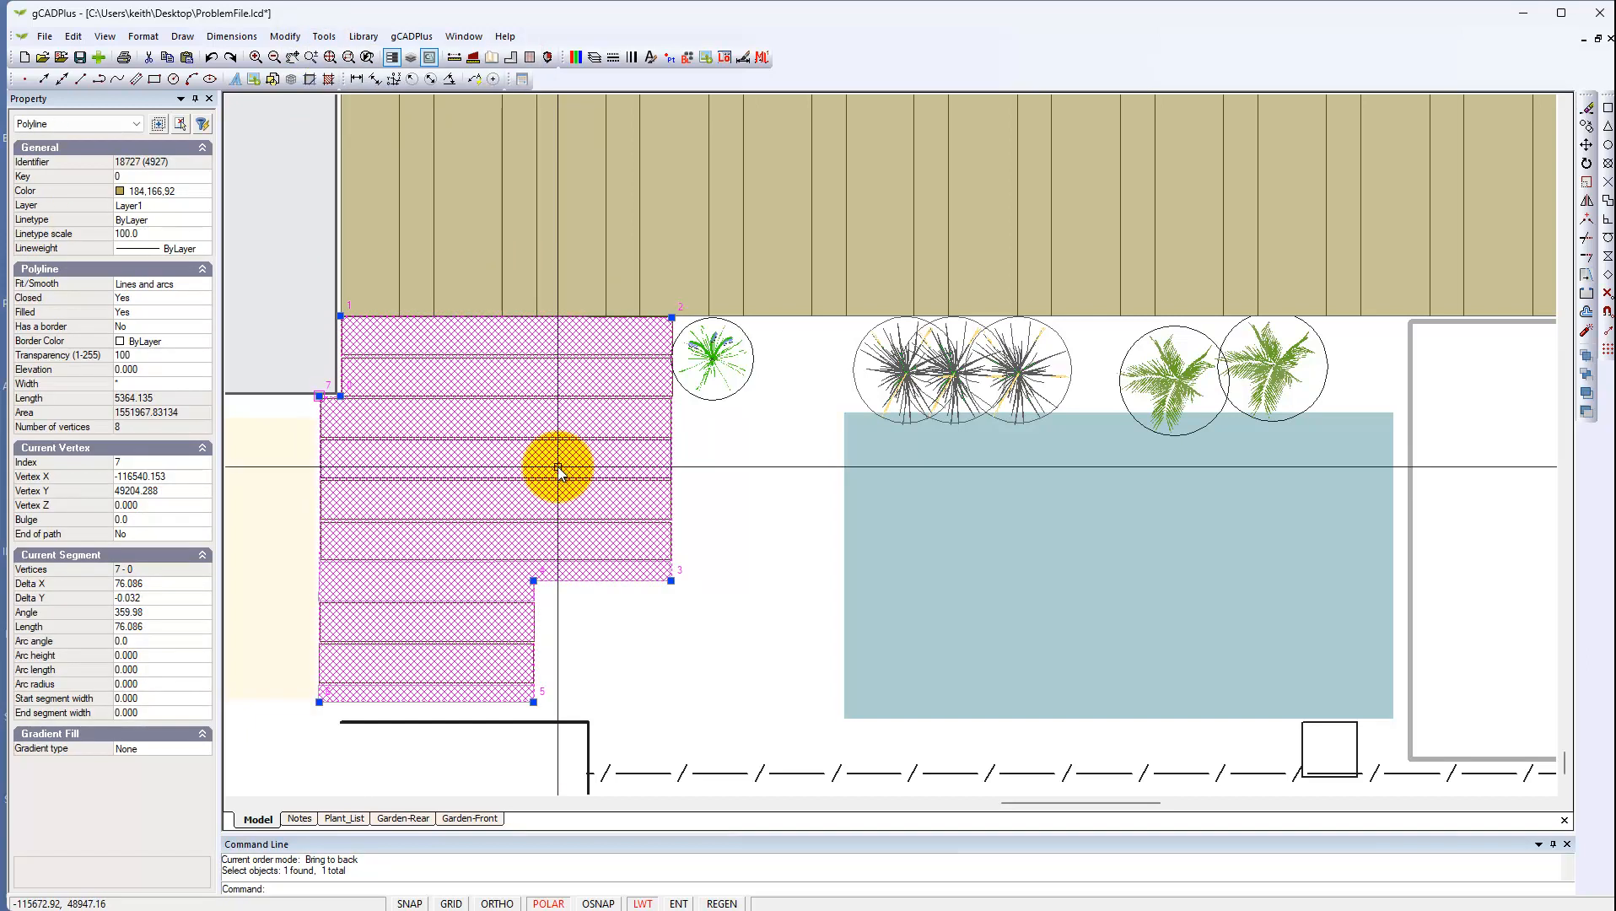
key(Escape)
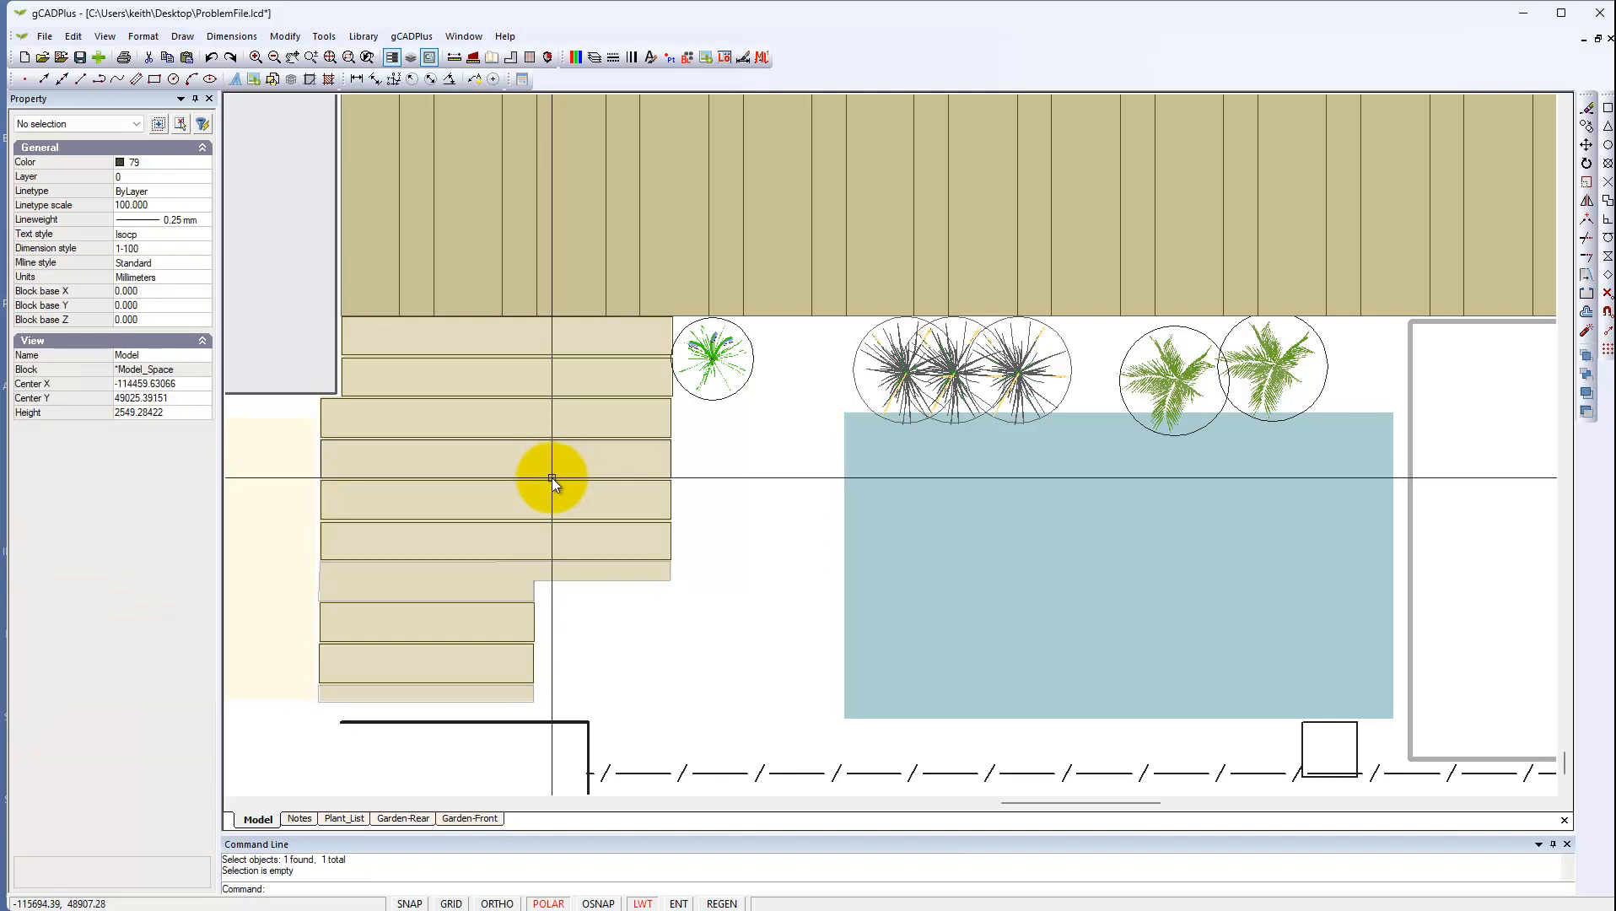
Step: Inspect the properties of one board rectangle in the steps below the decking and clear the selection
click(552, 477)
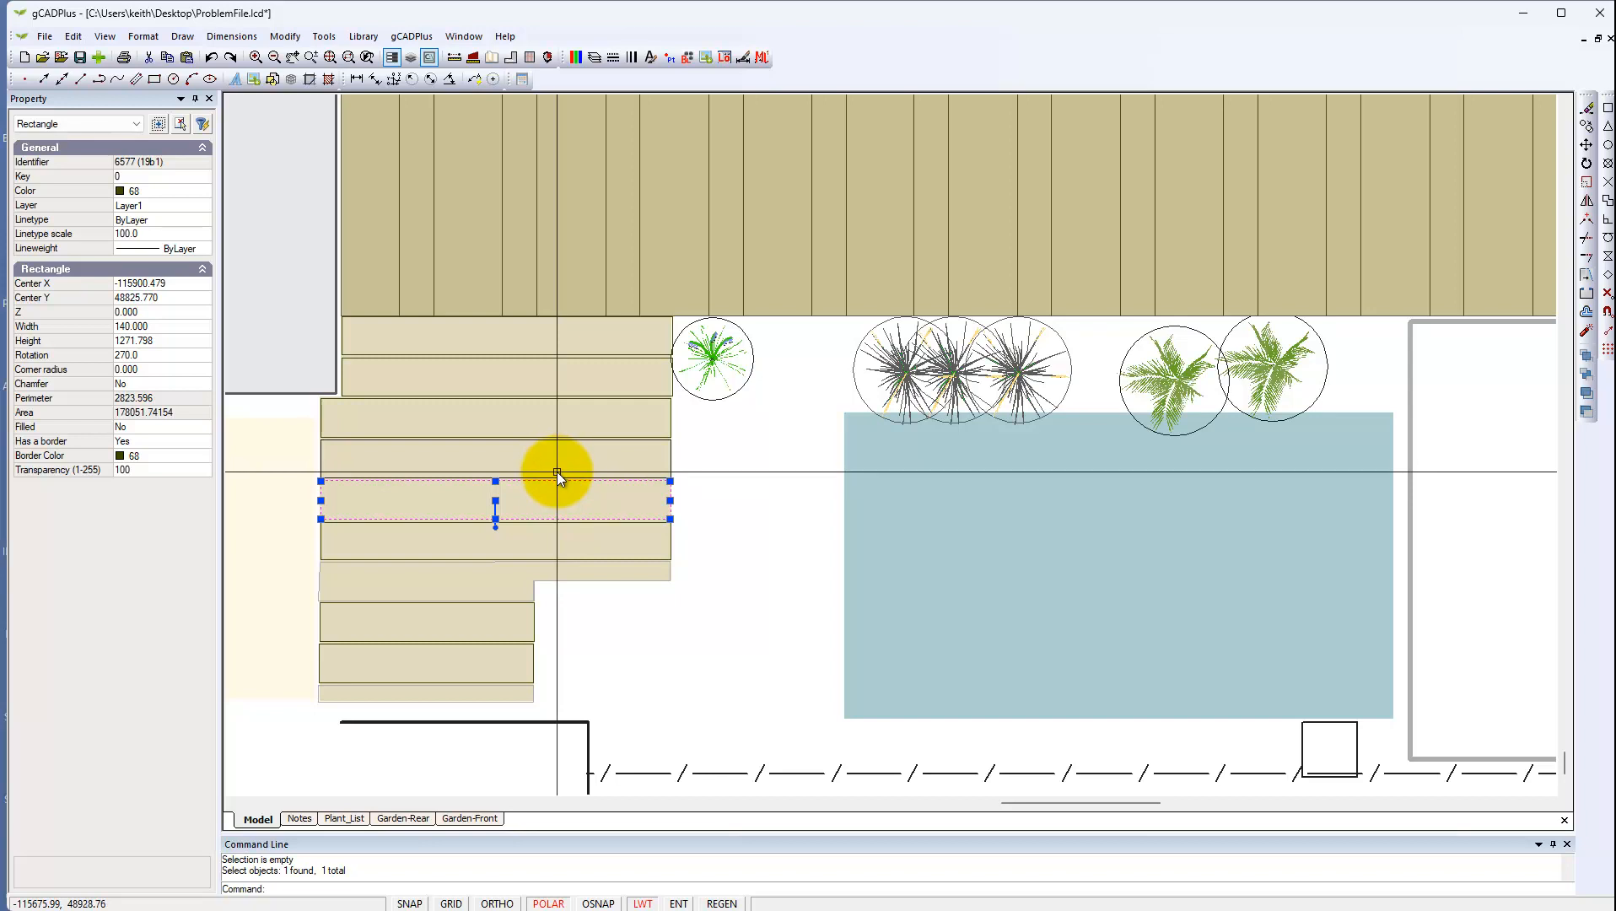
key(Escape)
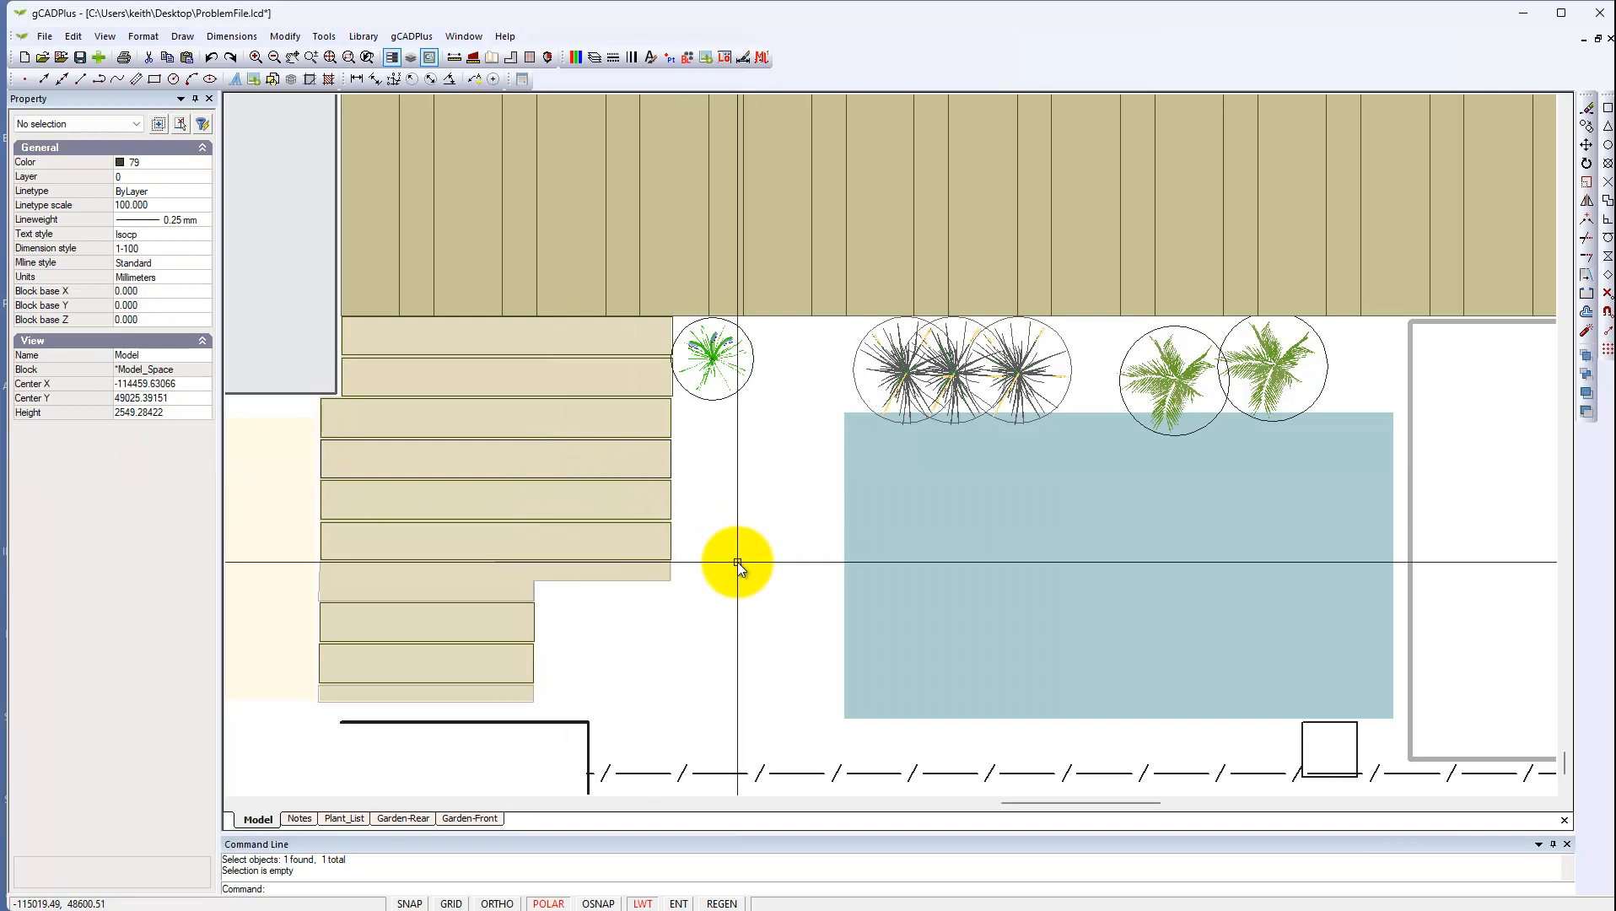
scroll(736, 565, down, 1)
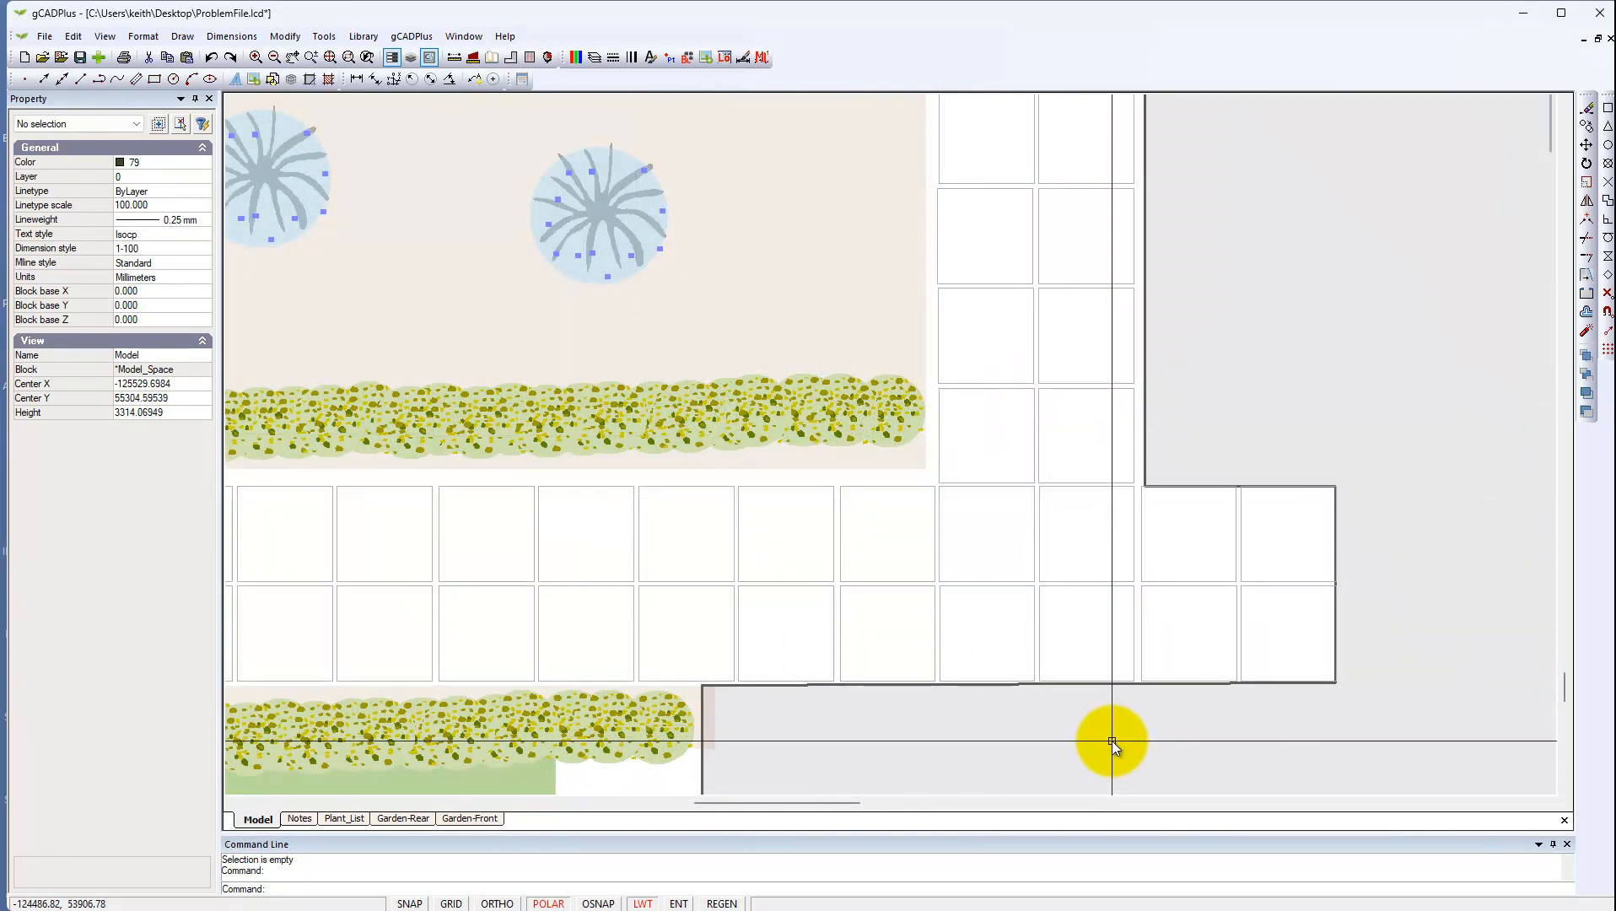
Step: Inspect the properties of a square paving slab in the path beside the house
click(1039, 547)
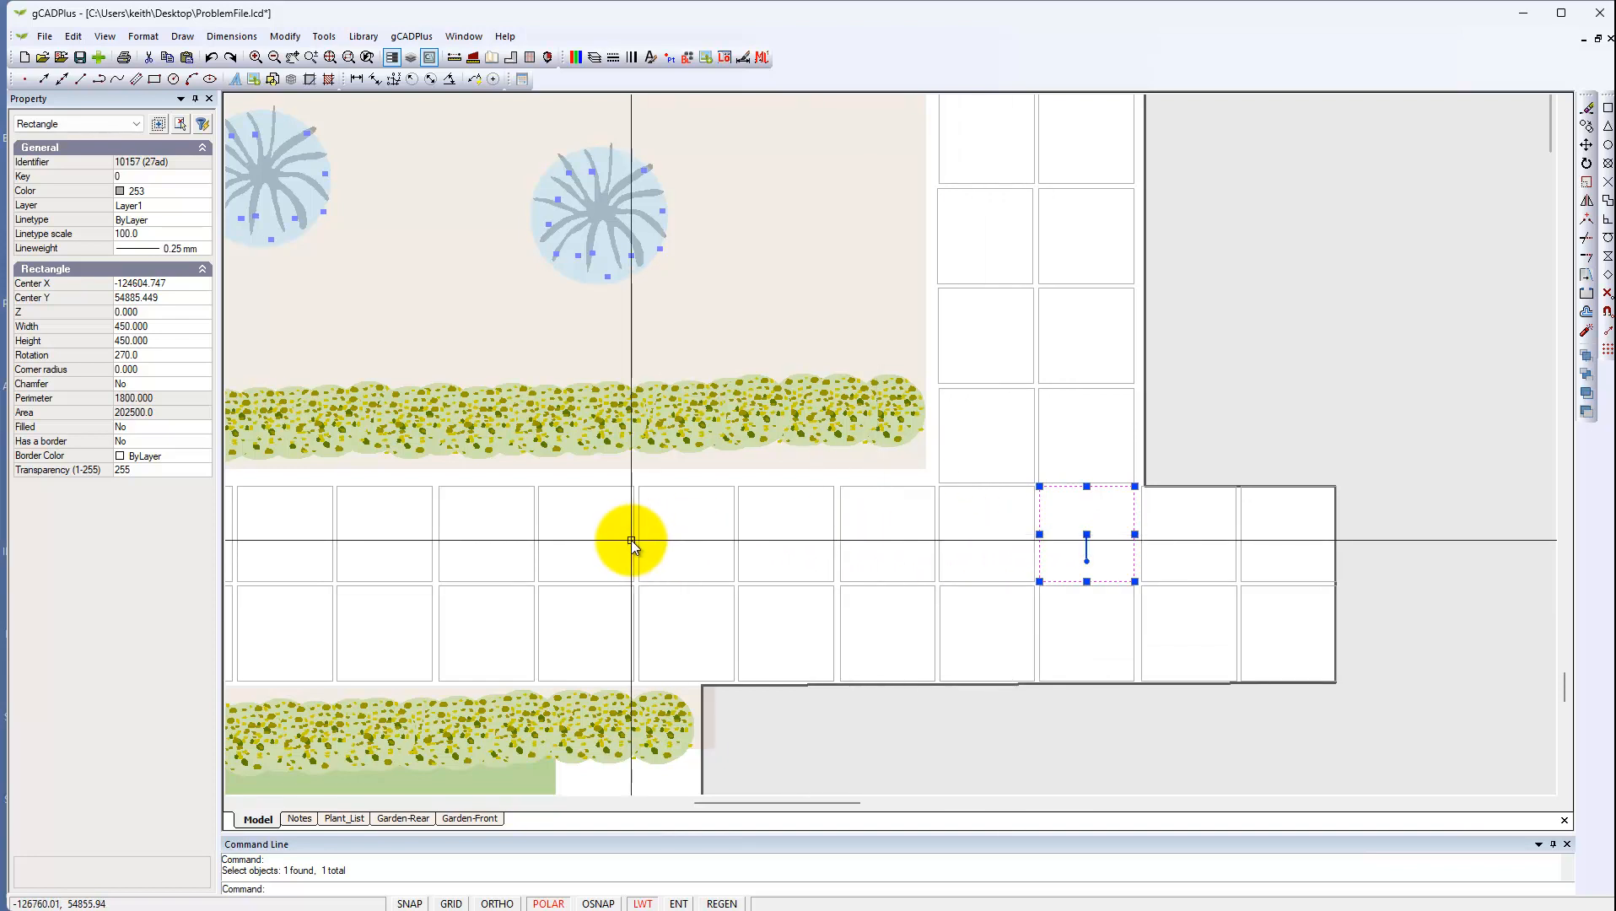
scroll(653, 546, down, 2)
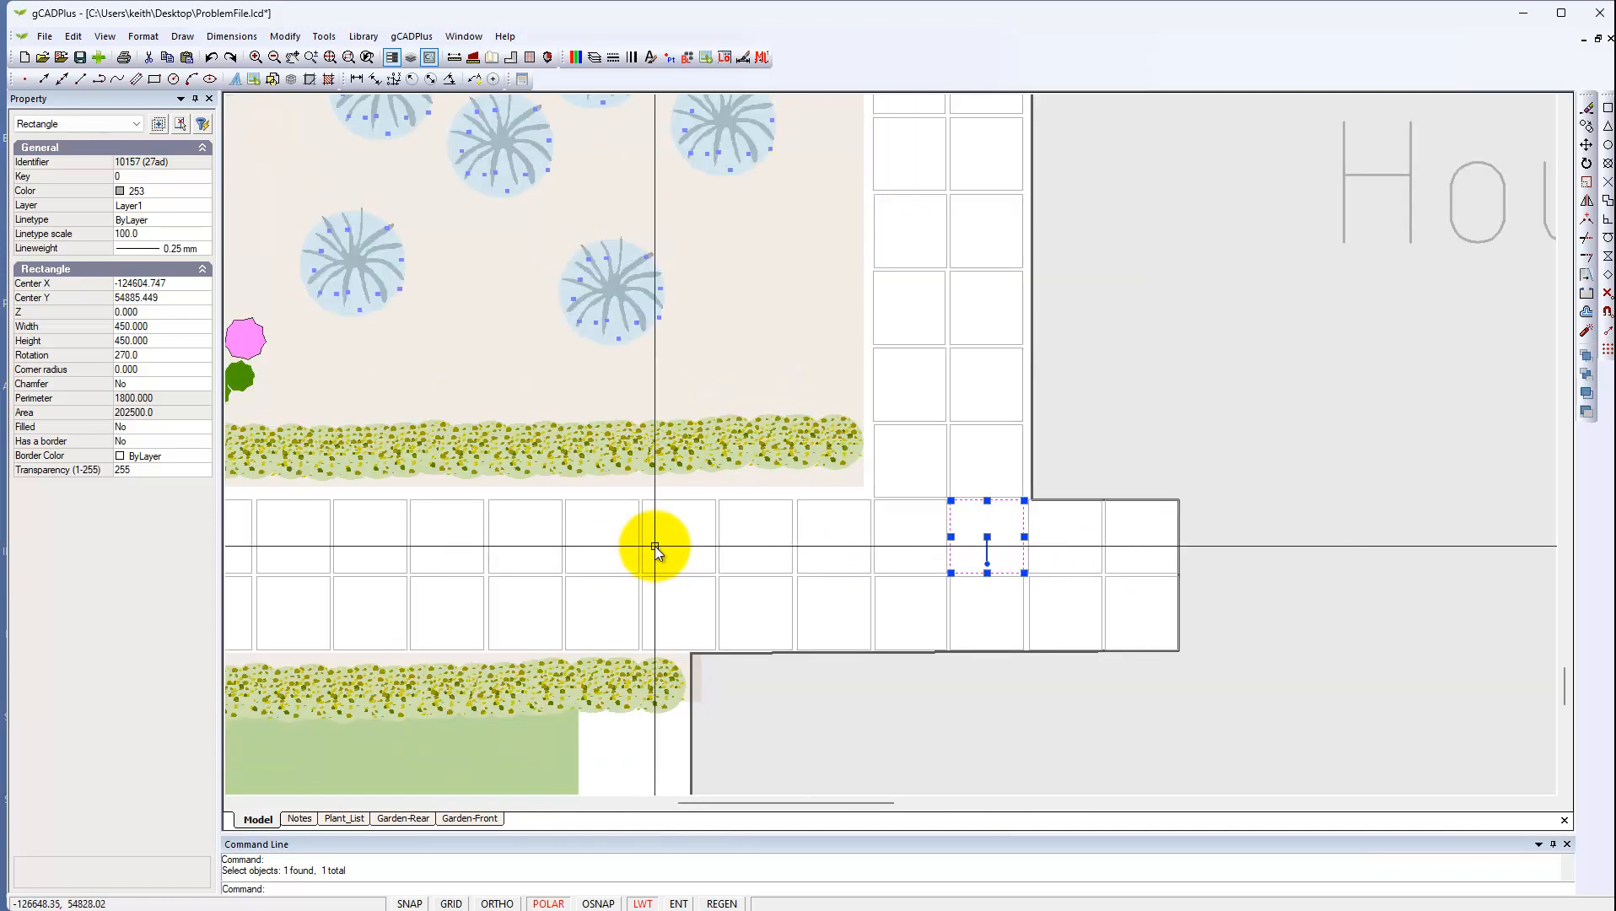
scroll(653, 546, down, 2)
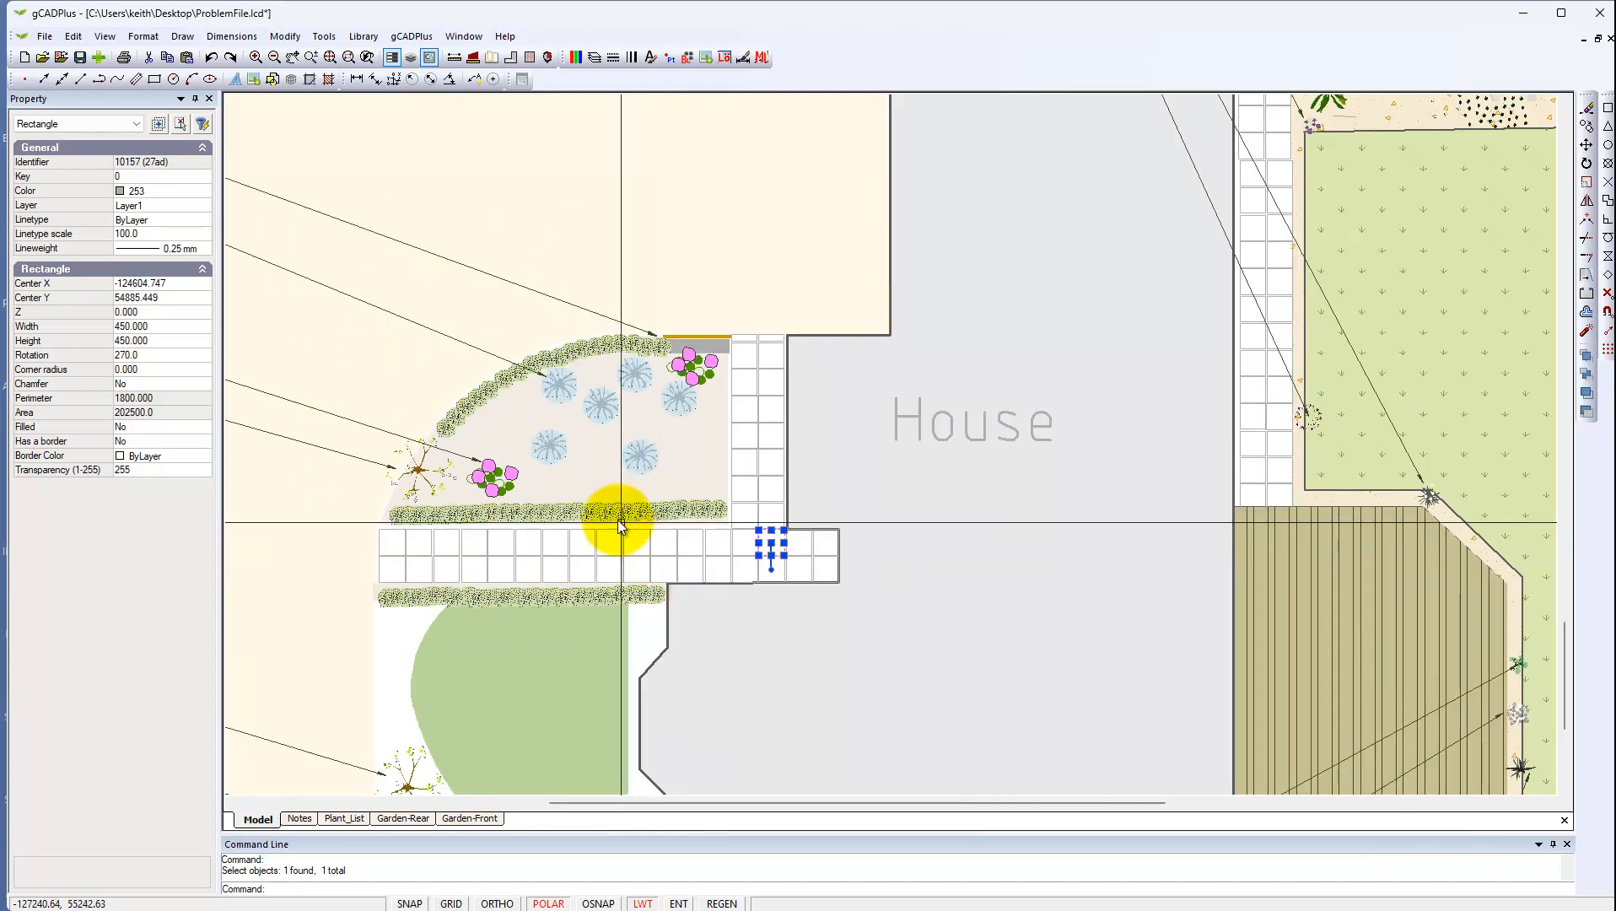
Step: Add the large cream fill beside the front planting beds to the selection and examine the vertices along its curved edges
click(439, 421)
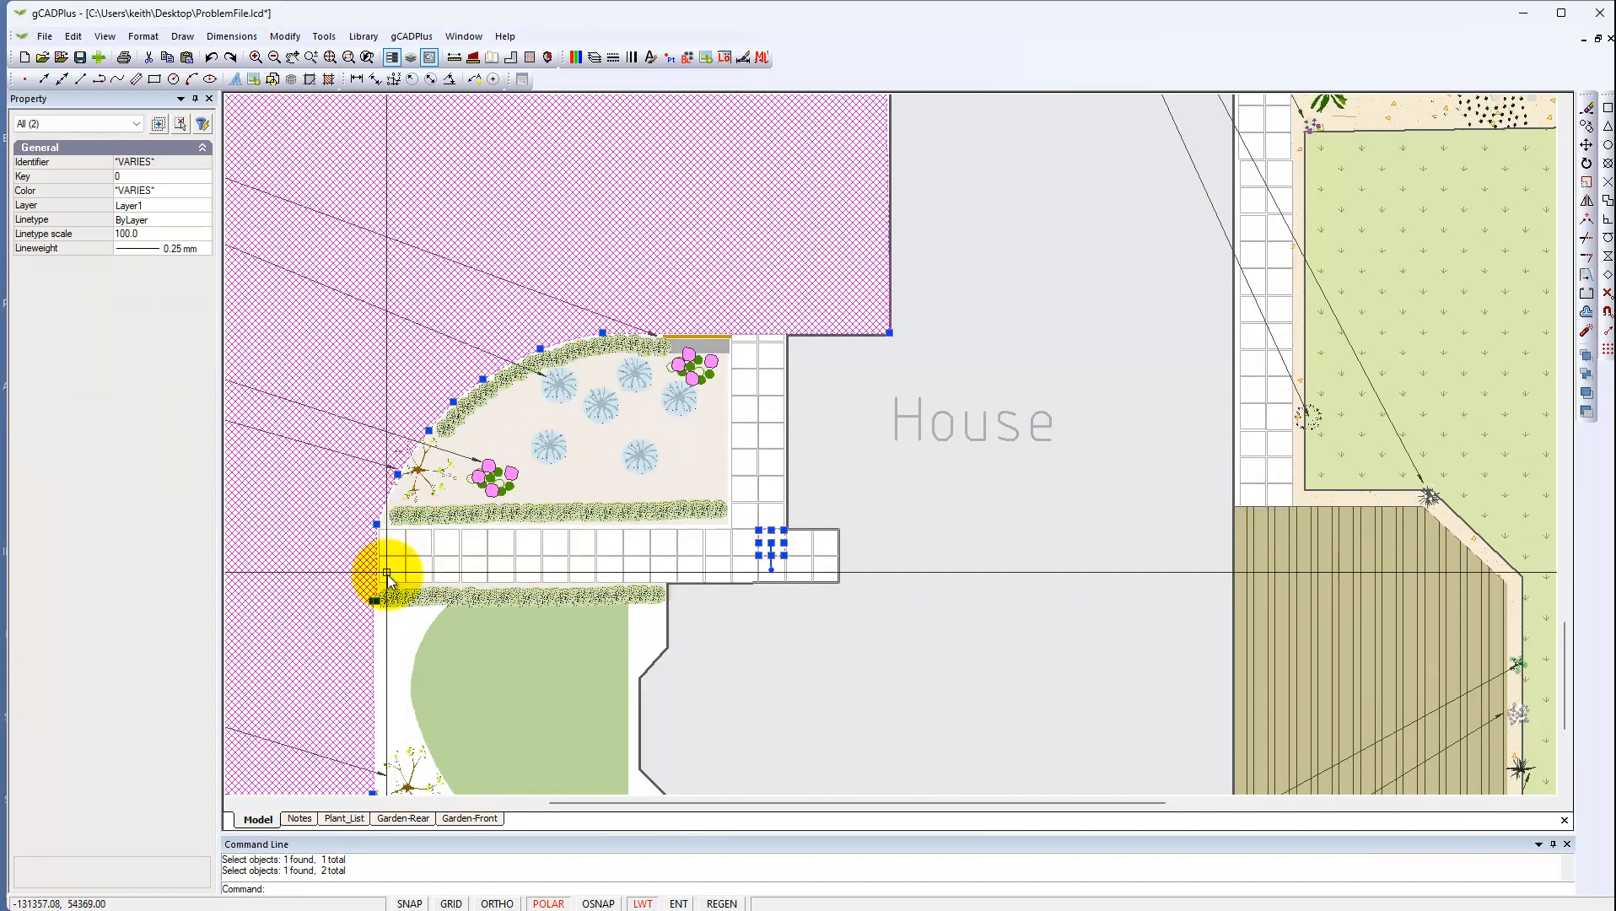
middle_drag(629, 657, 660, 386)
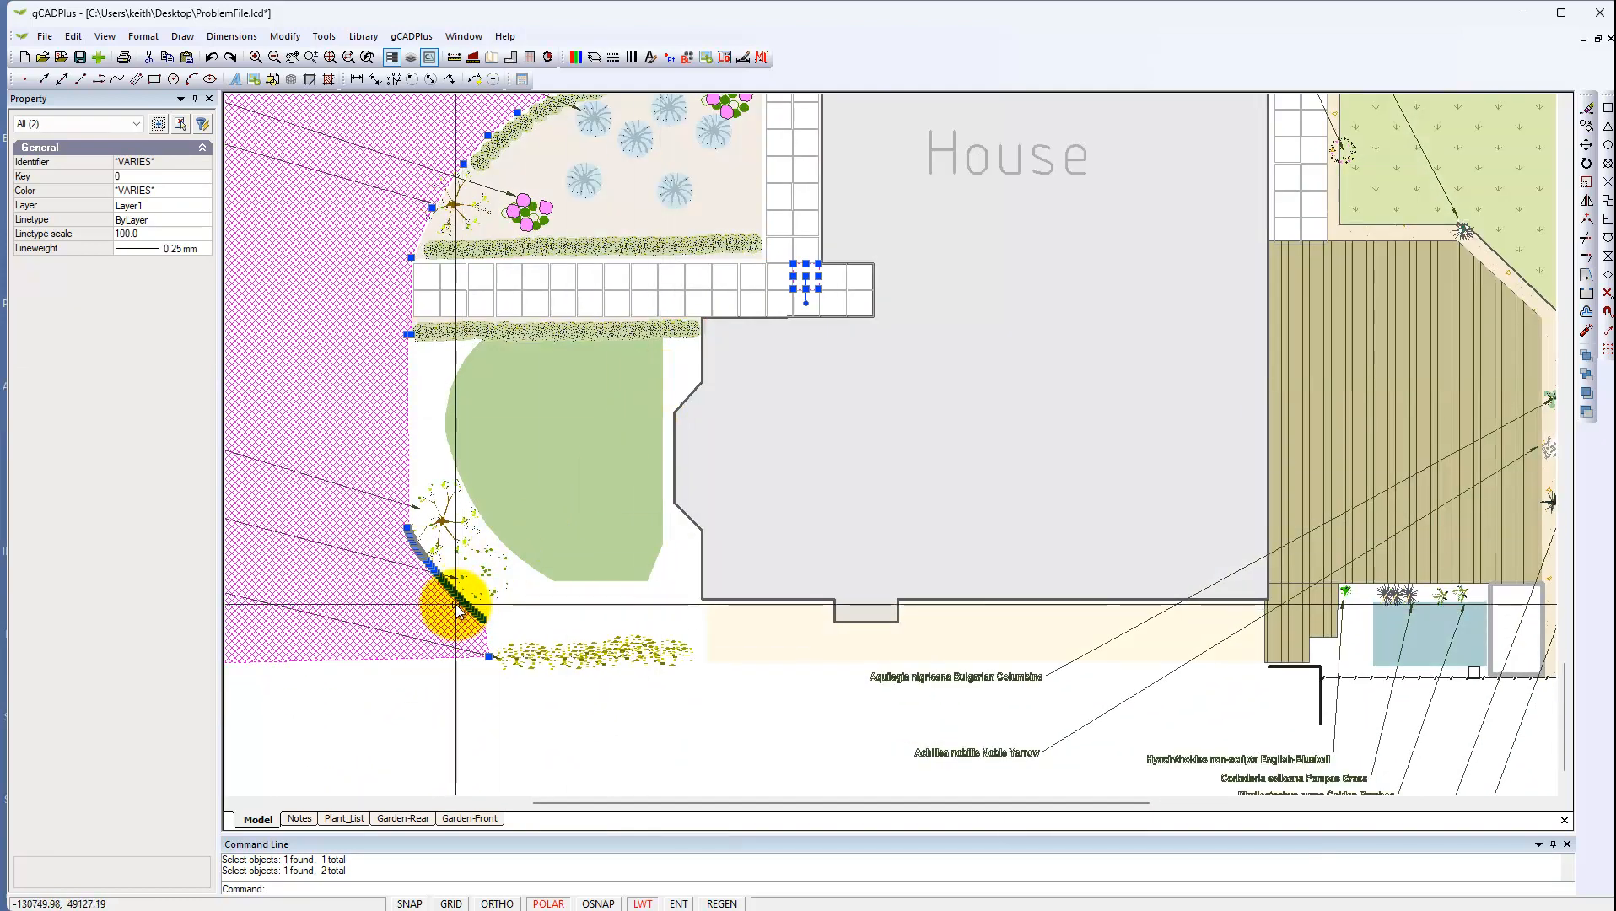
scroll(459, 603, up, 2)
scroll(457, 600, up, 1)
scroll(454, 599, up, 1)
scroll(453, 596, up, 1)
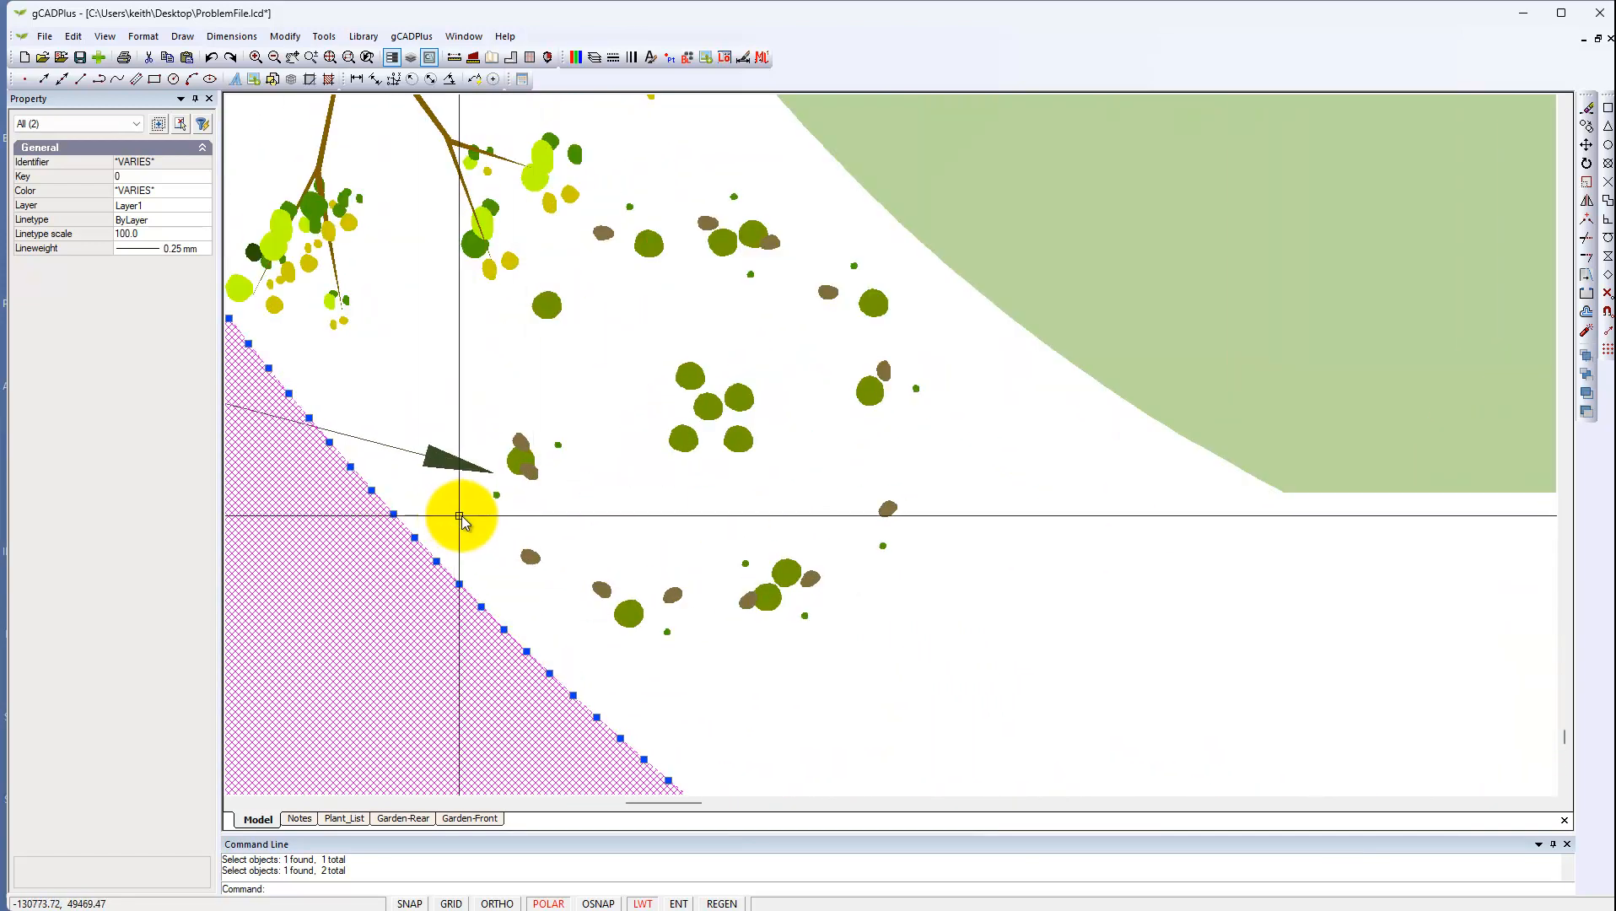
scroll(453, 519, down, 3)
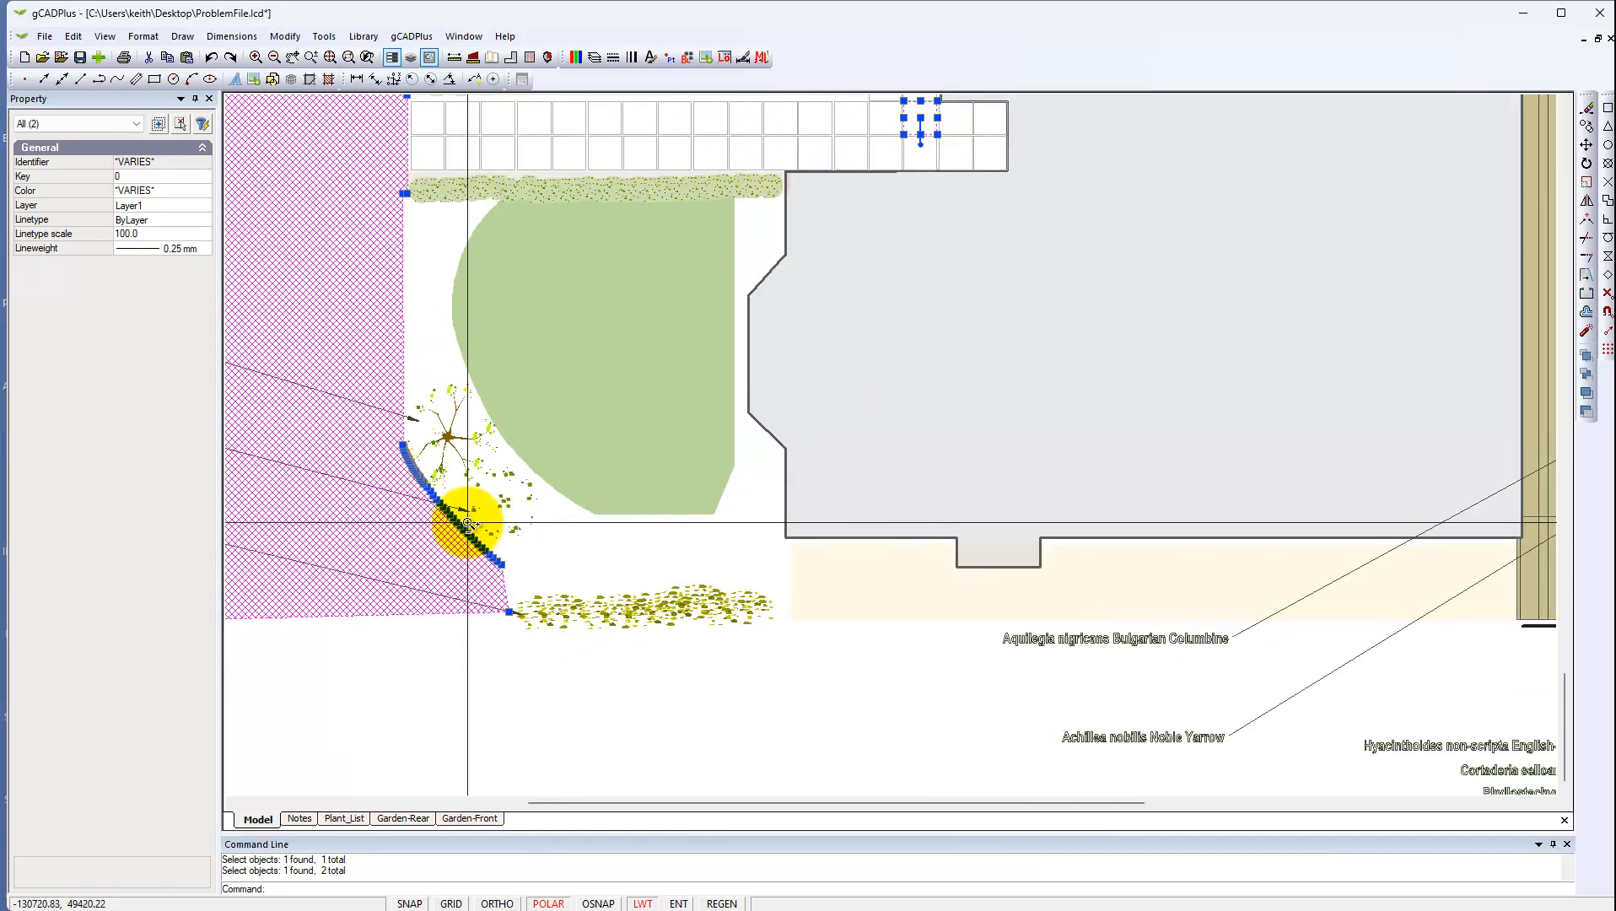
scroll(468, 527, down, 2)
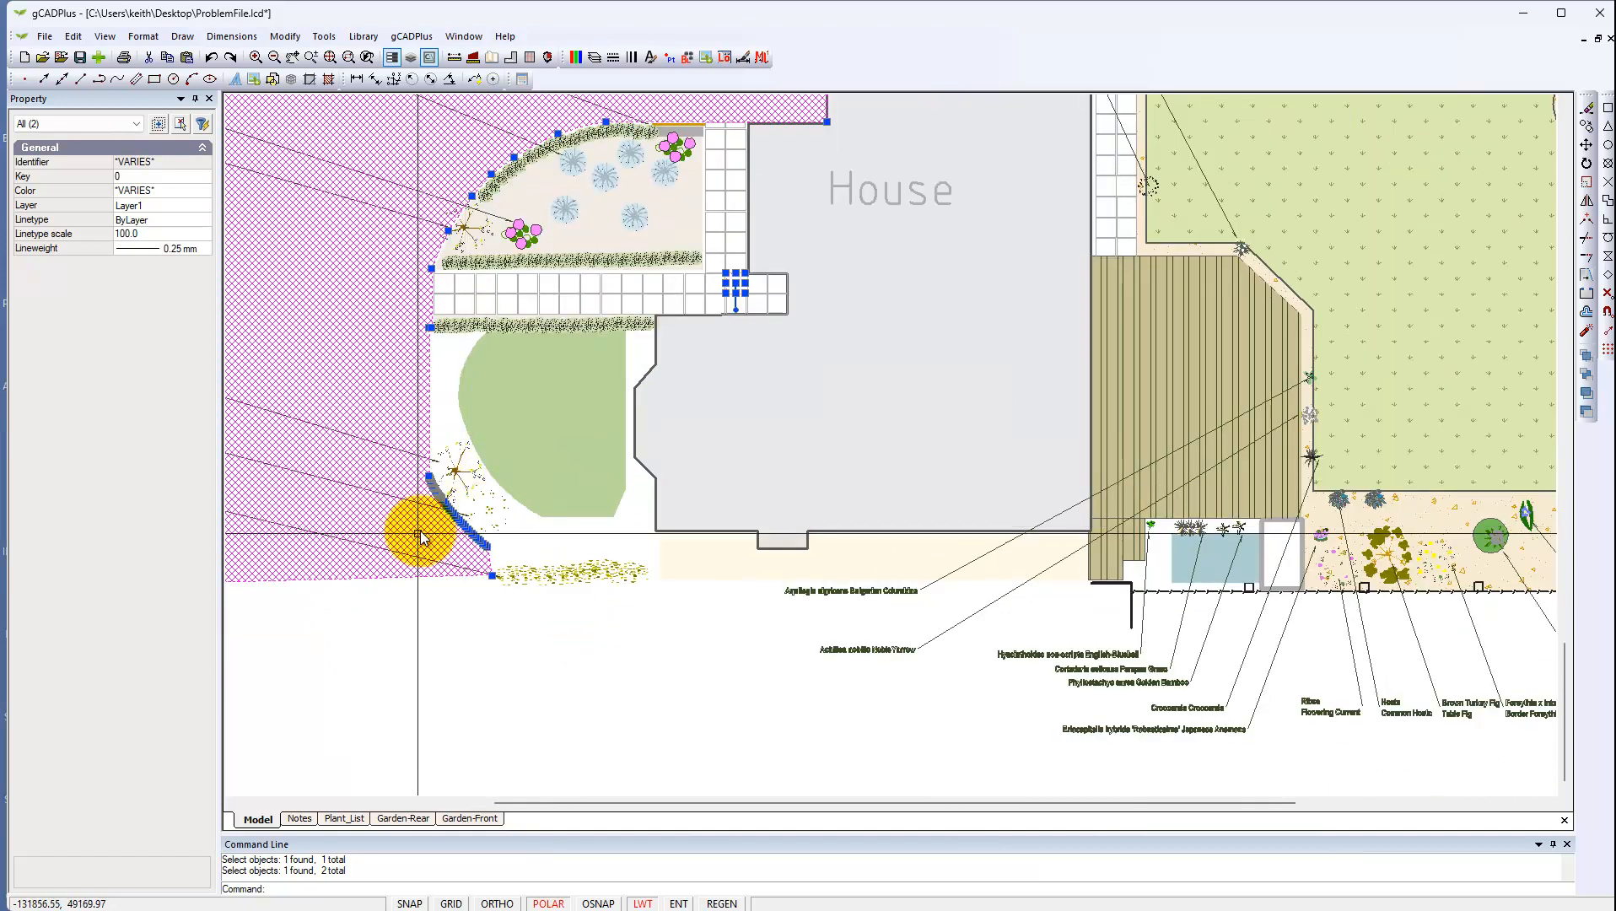
mouse_move(461, 494)
middle_down()
mouse_move(624, 558)
mouse_move(822, 606)
mouse_move(836, 646)
middle_up()
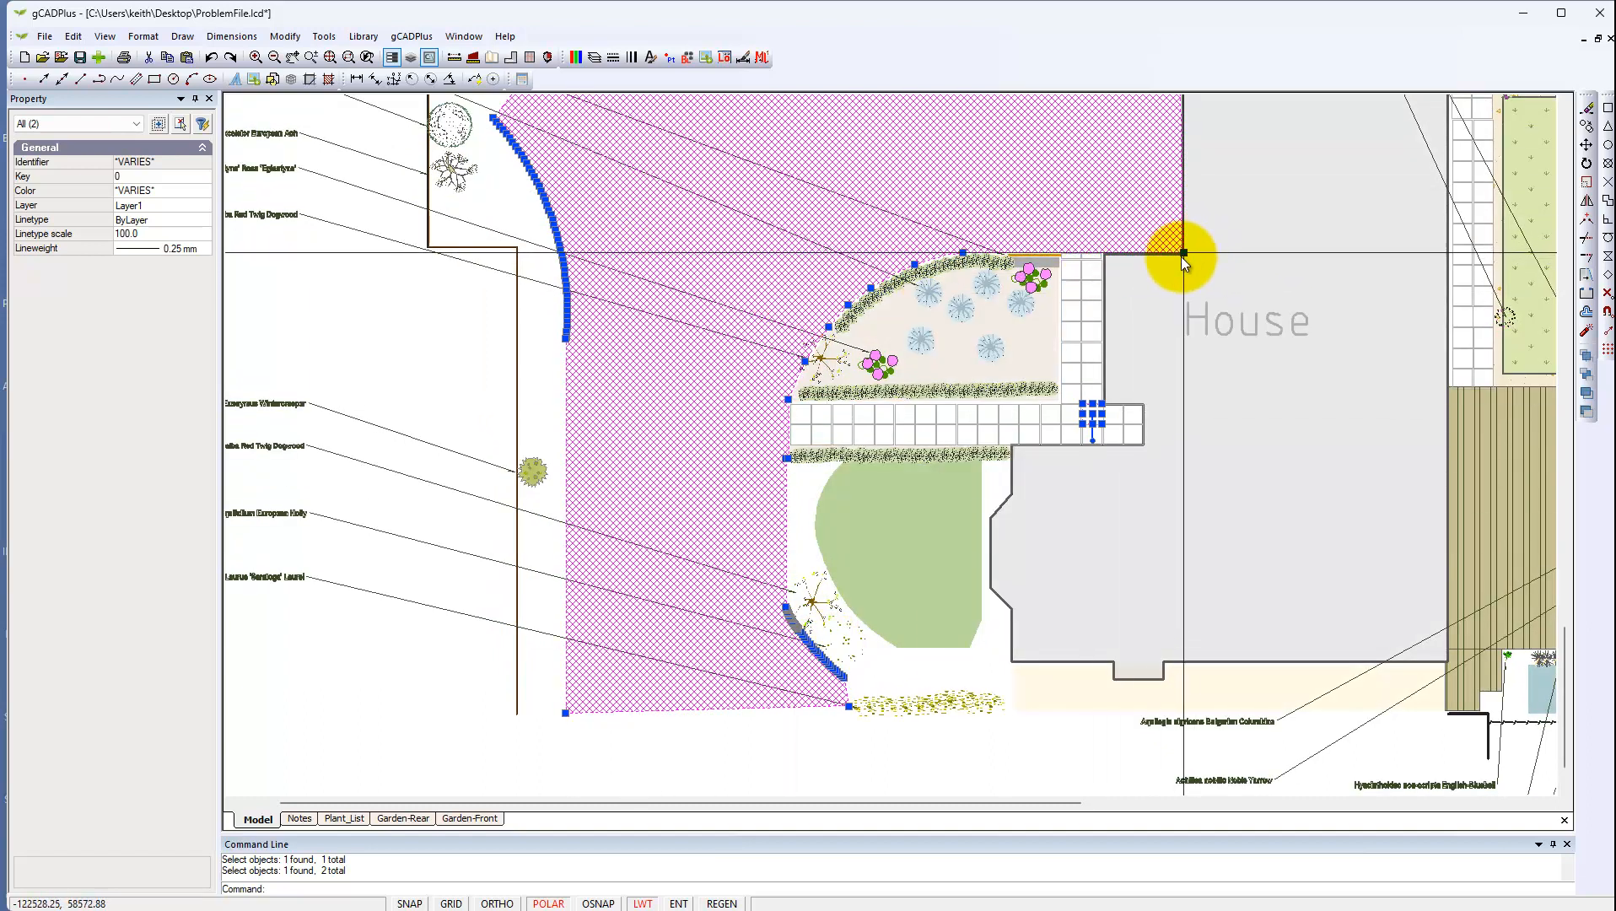
scroll(974, 253, up, 6)
scroll(955, 258, up, 5)
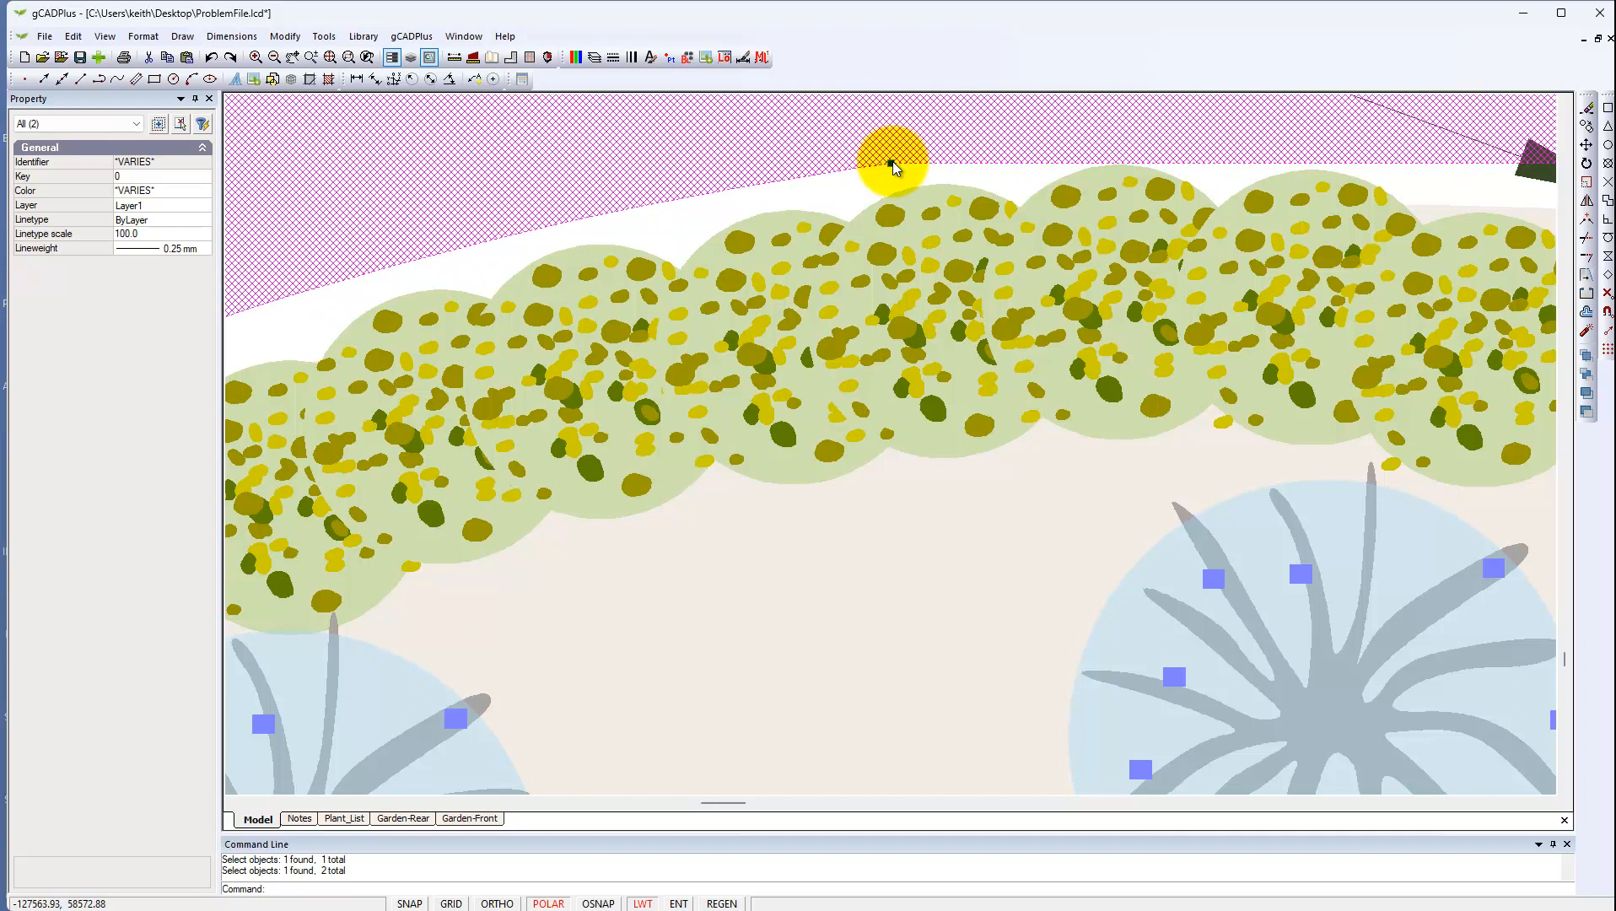
Step: Select only the large cream filled polyline, inspect its properties and vertex data above the curved hedge, and clear the selection
key(Escape)
click(838, 147)
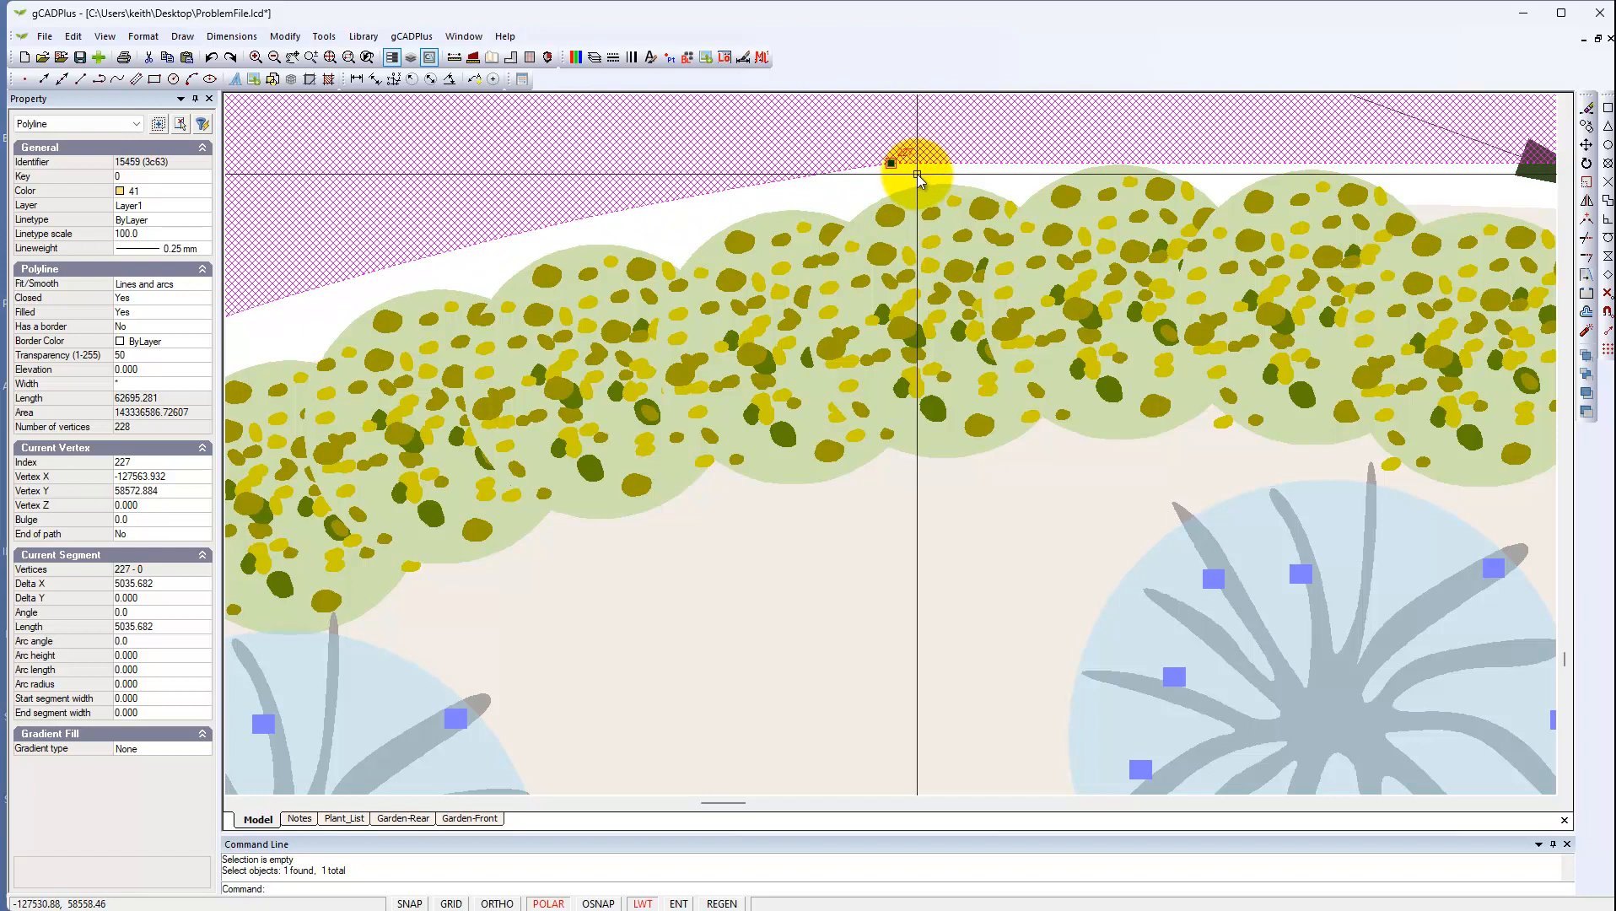
key(Escape)
scroll(880, 192, down, 4)
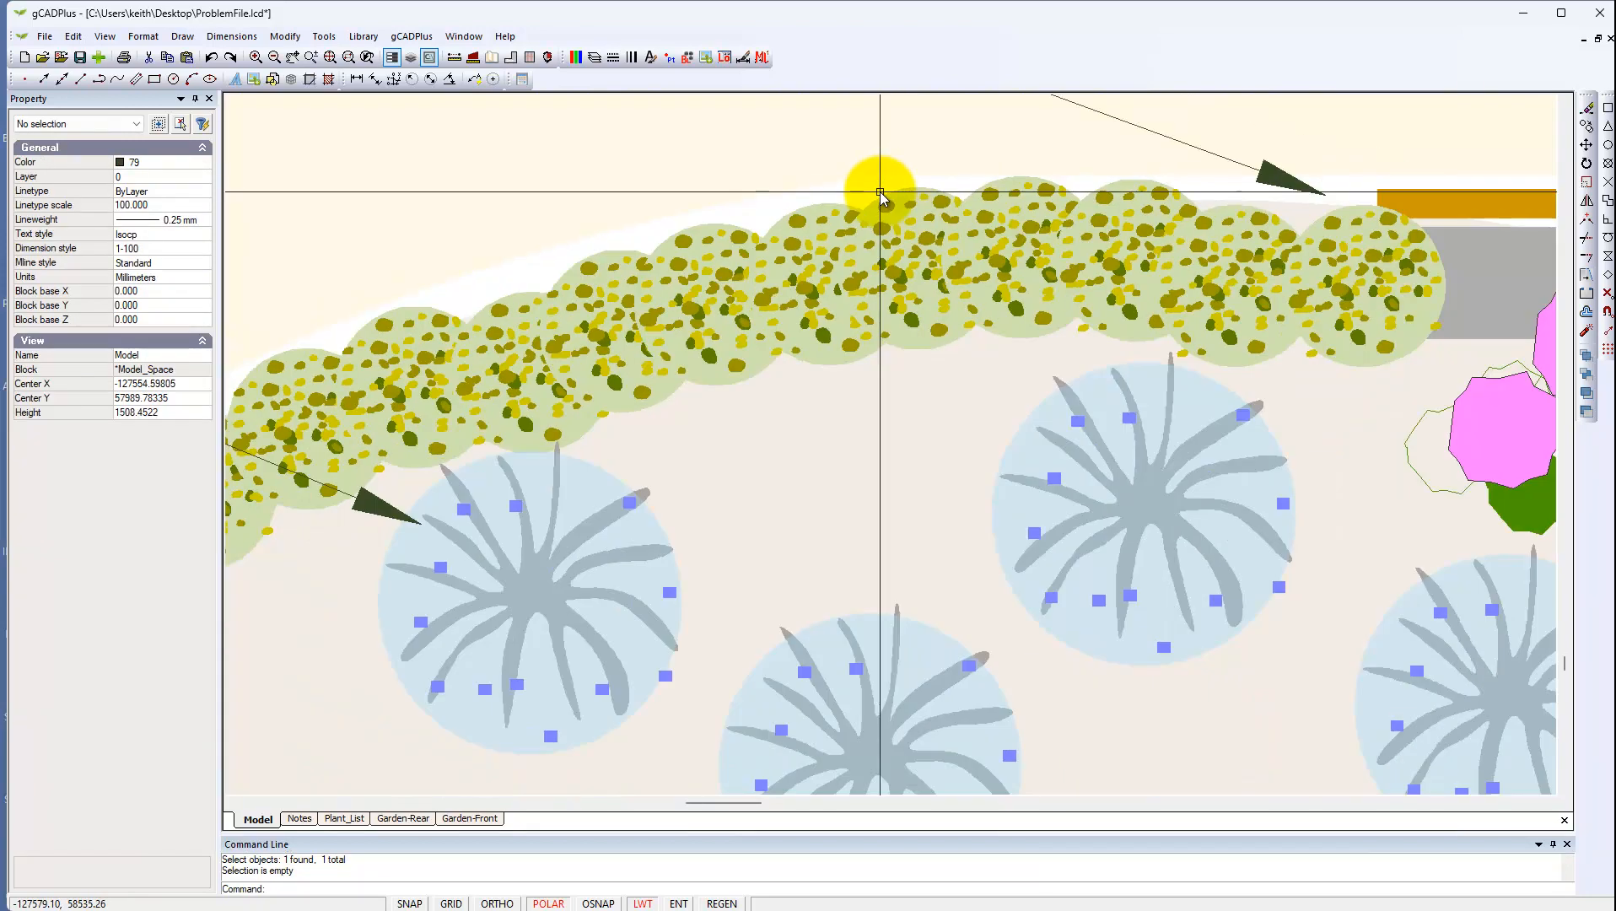
scroll(880, 192, down, 3)
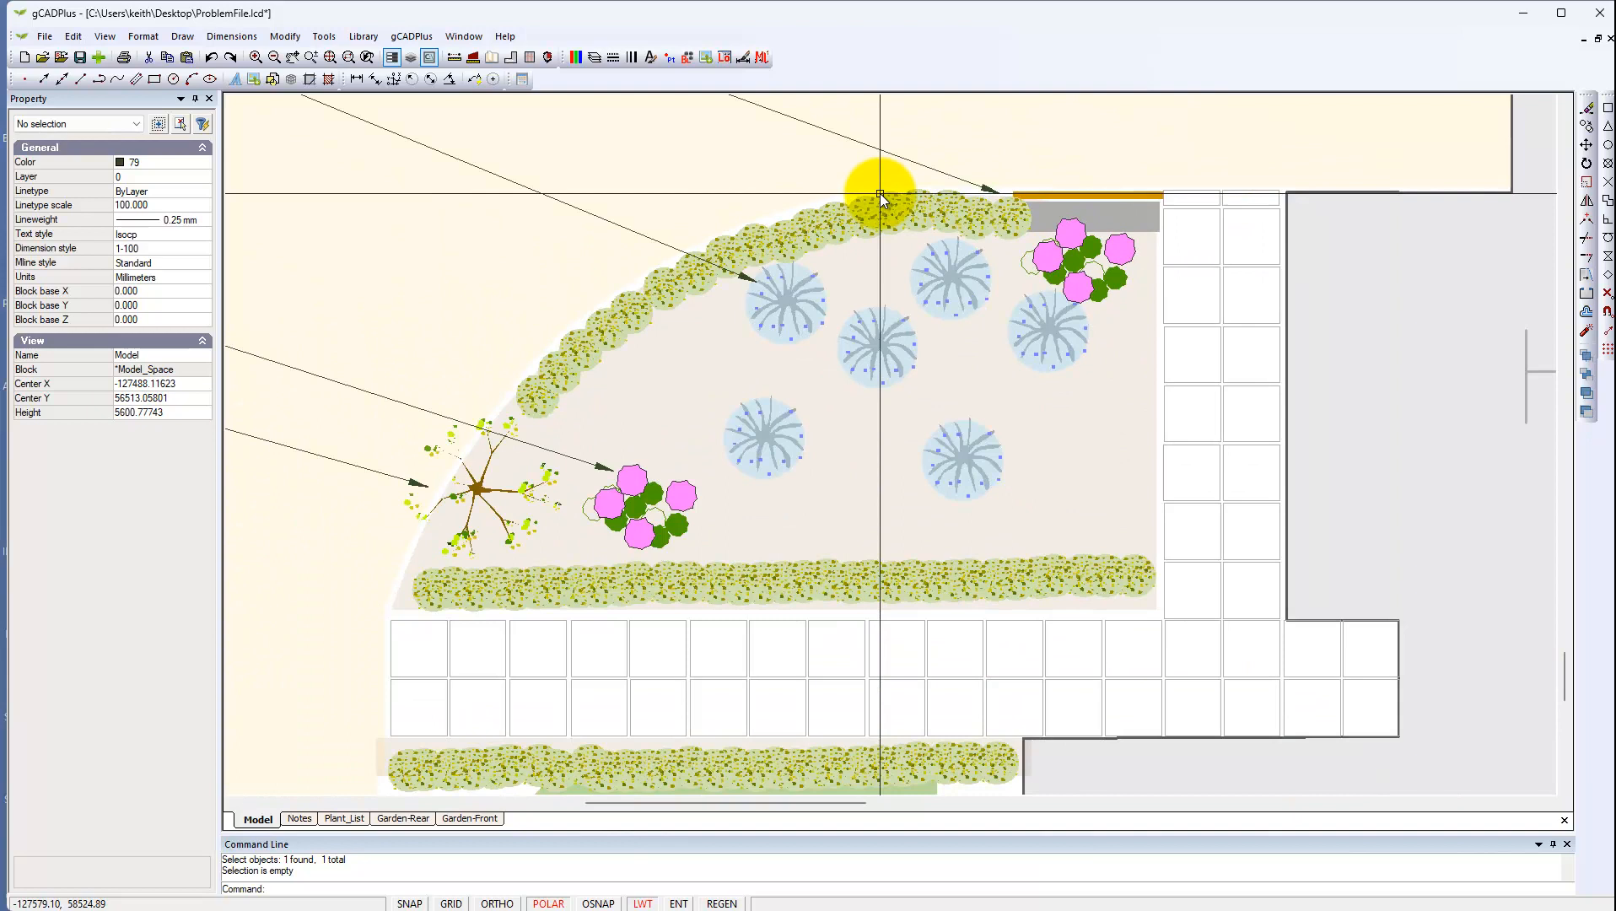
scroll(881, 194, down, 1)
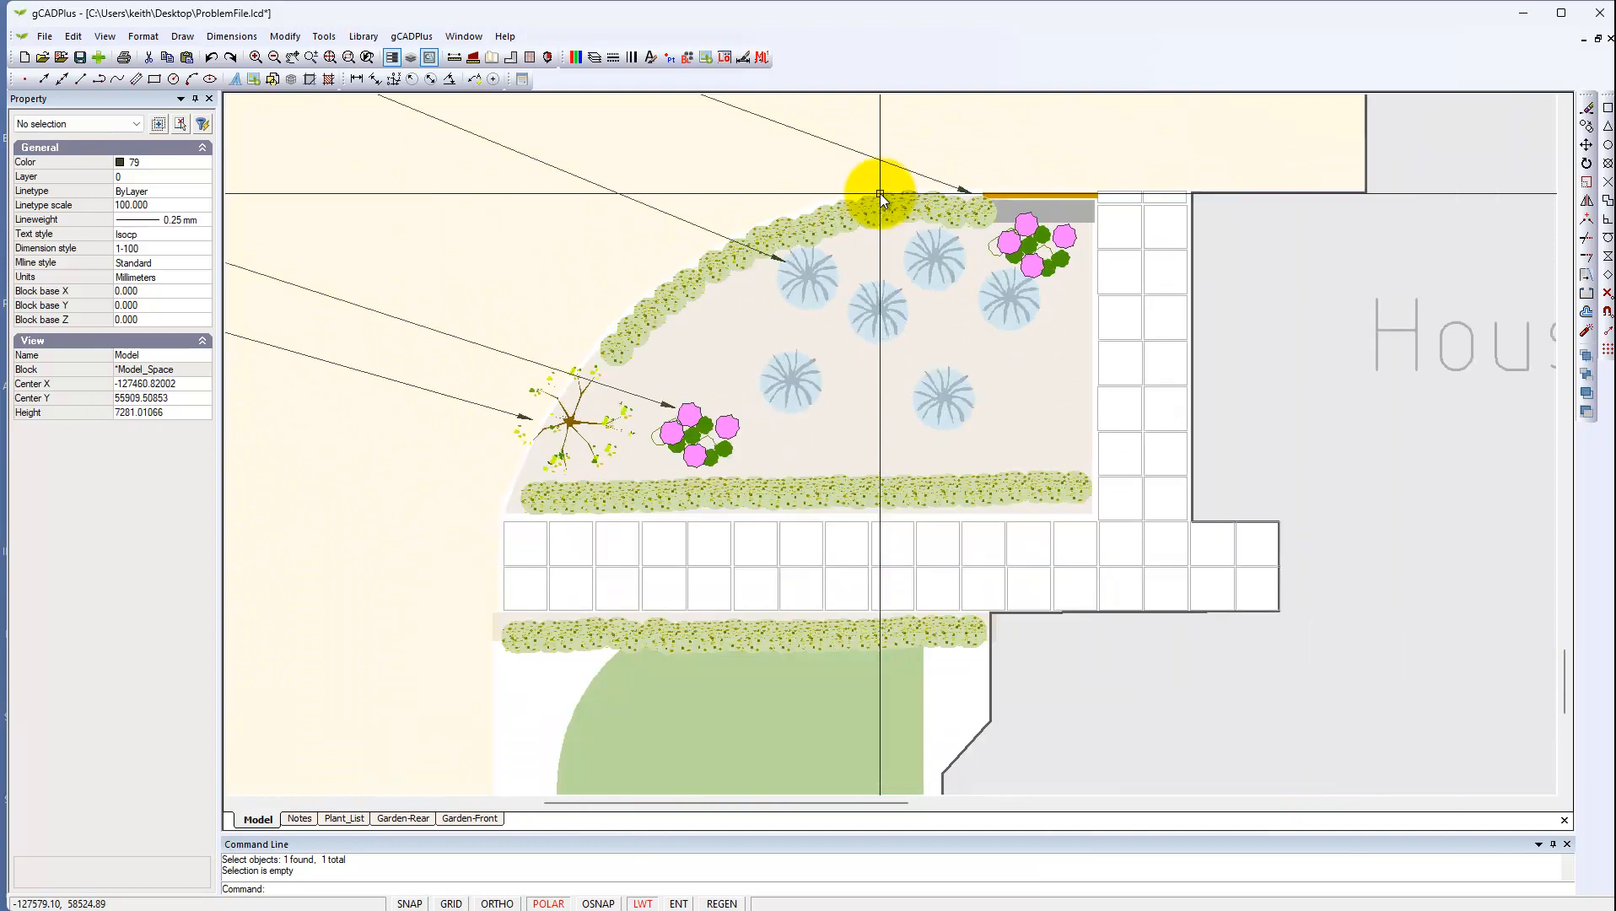